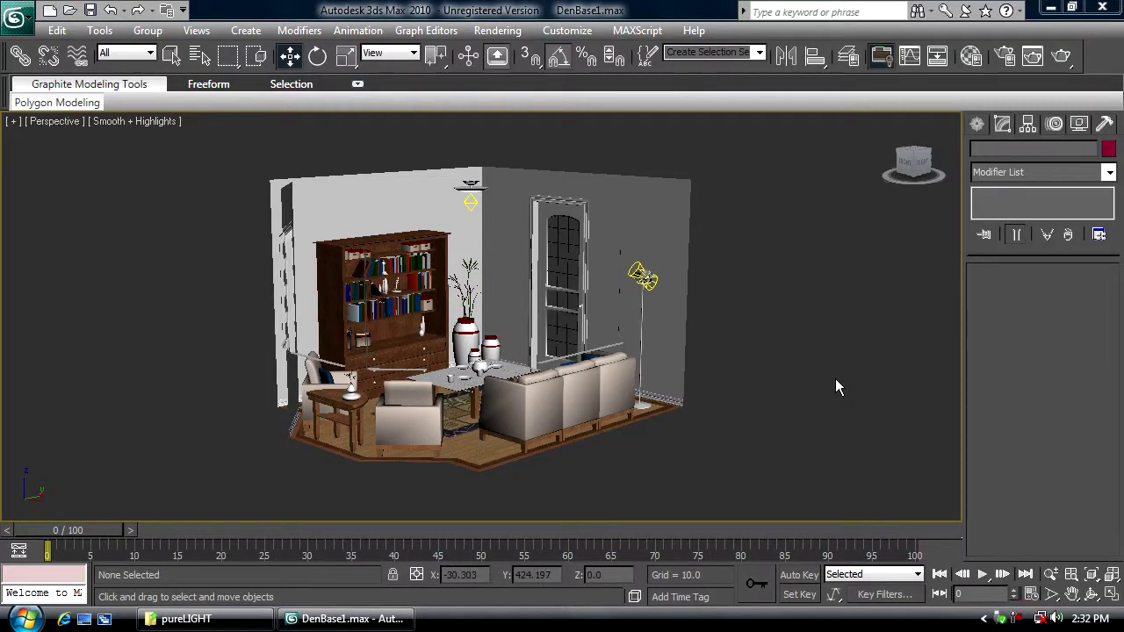
- Examine the furnished room from several angles, including the bookcase, upholstered seating, ceiling and walls
middle_click_drag(835, 384, 480, 423, "alt")
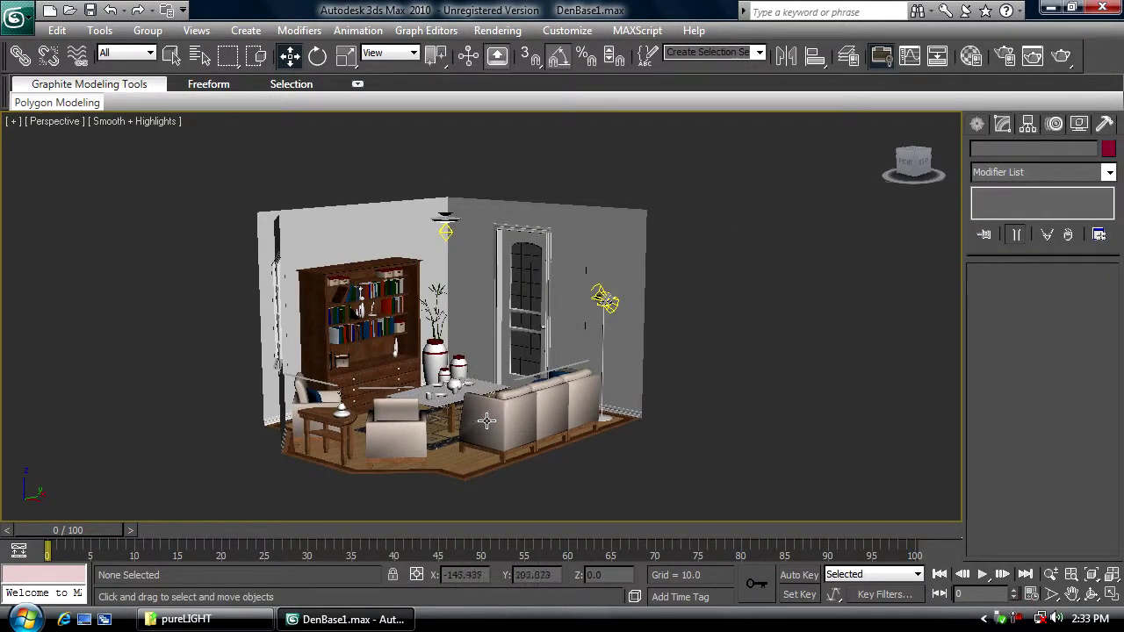
middle_click_drag(489, 417, 492, 347, "alt")
left_click(453, 323)
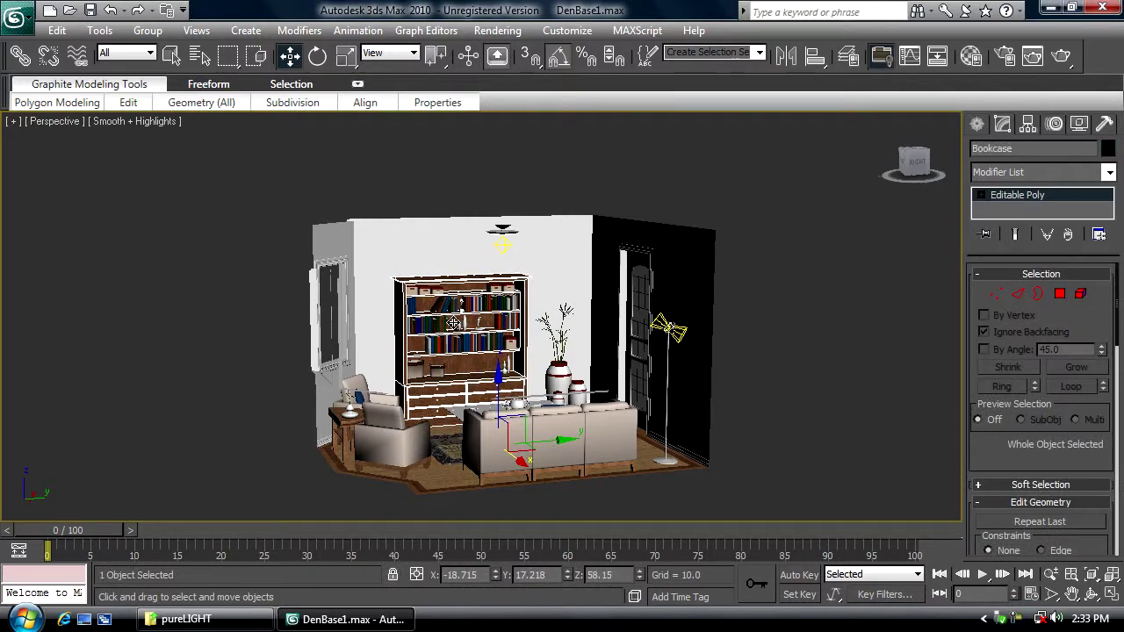
left_click(471, 255)
left_click(569, 453)
middle_click_drag(569, 453, 641, 379, "alt")
middle_click_drag(642, 430, 575, 373, "alt")
middle_click_drag(451, 392, 639, 467, "alt")
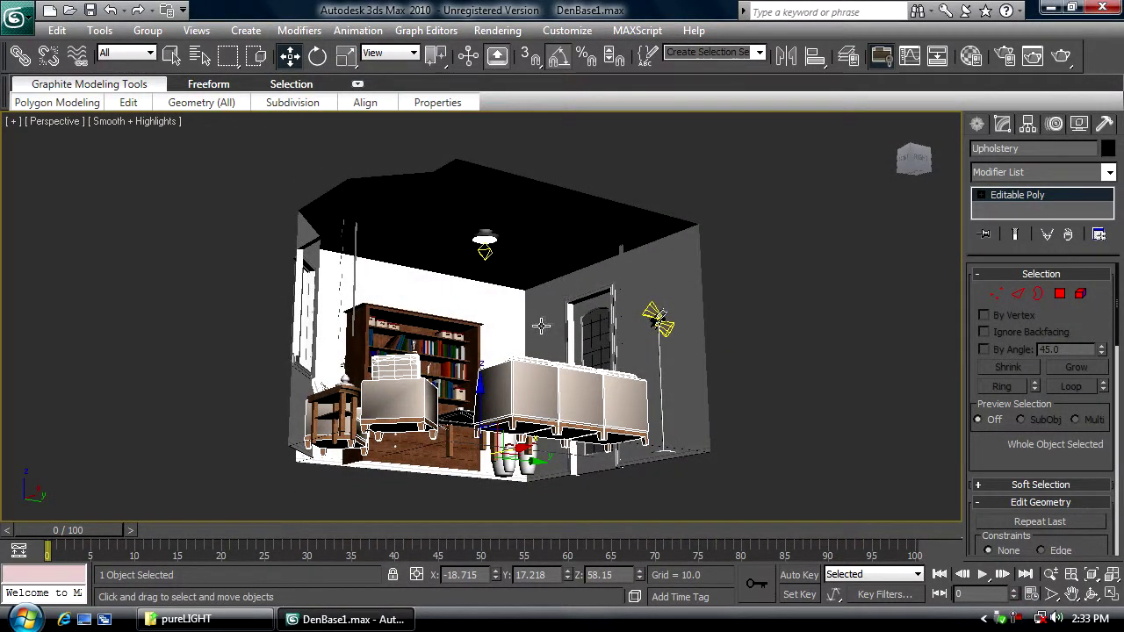
- Export the selected walls in ASE format over LMA_Walls.ASE in Module_Common, and delete them from the scene
left_click(699, 418)
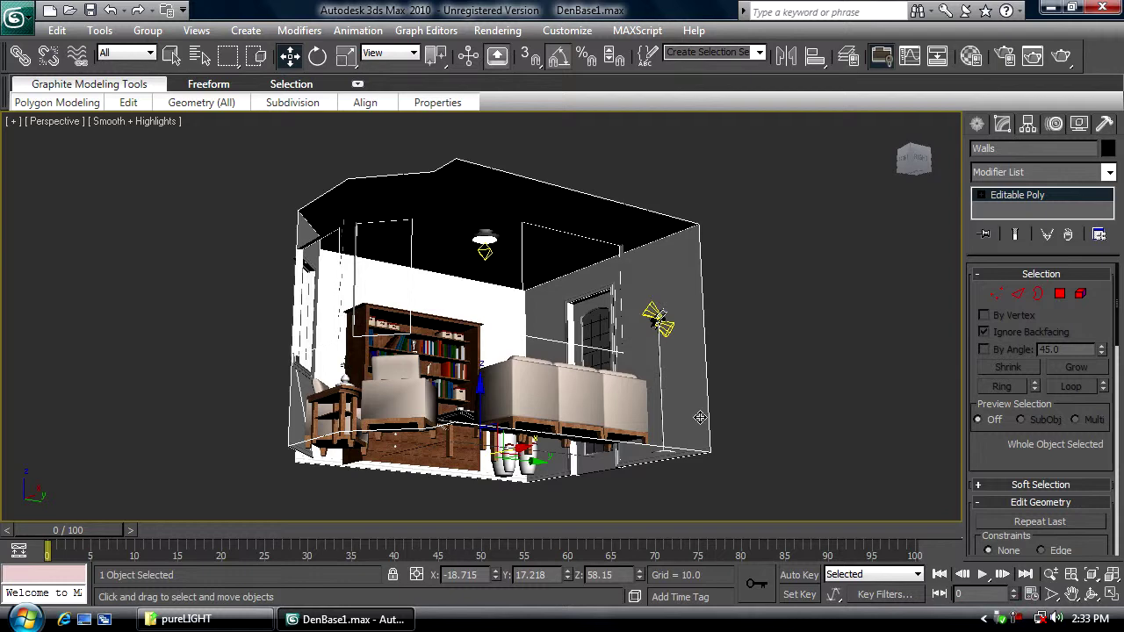
key("ctrl+e")
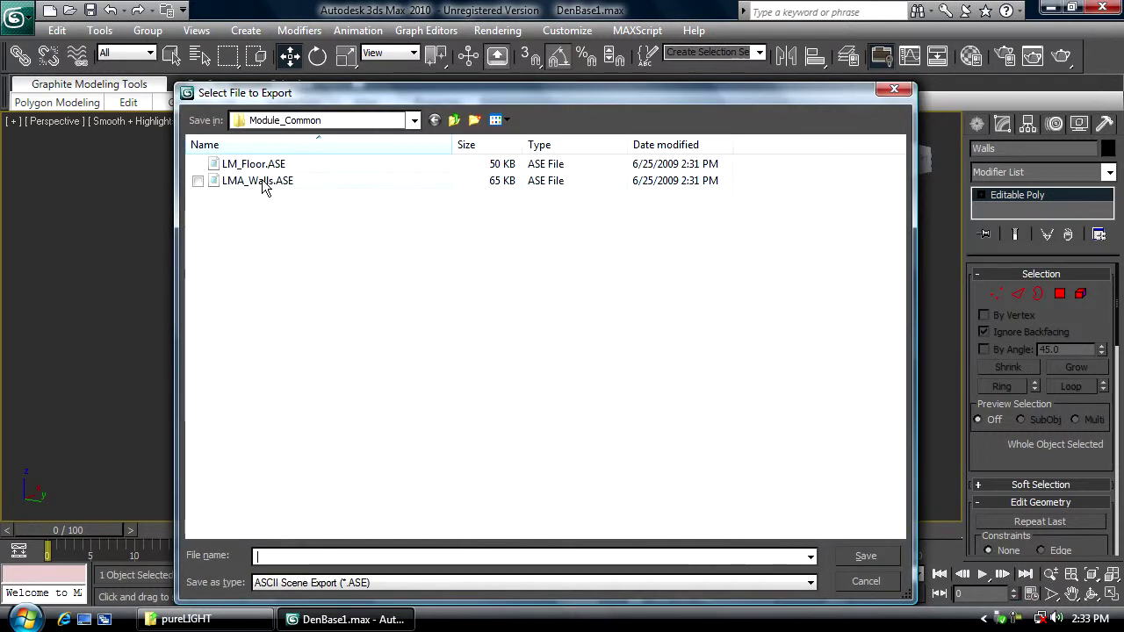
double_click(264, 182)
left_click(615, 367)
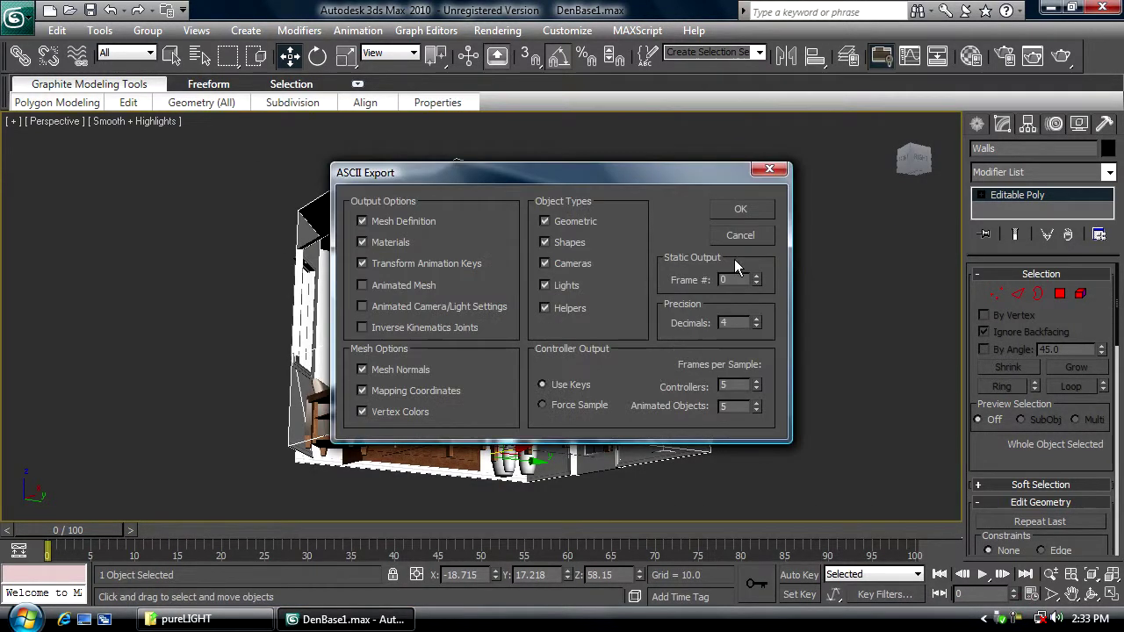
left_click(740, 211)
left_click(669, 257)
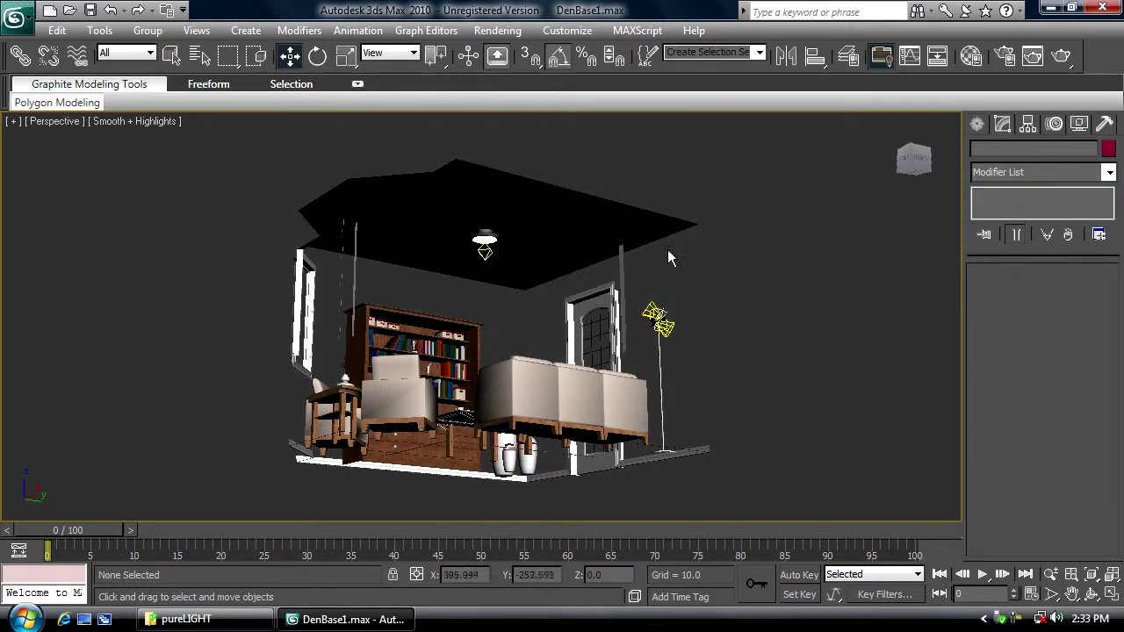
- Export the inner wood floor surface in ASE format over LM_Floor.ASE in Module_Common, and delete it from the scene
middle_click_drag(669, 257, 483, 362, "alt")
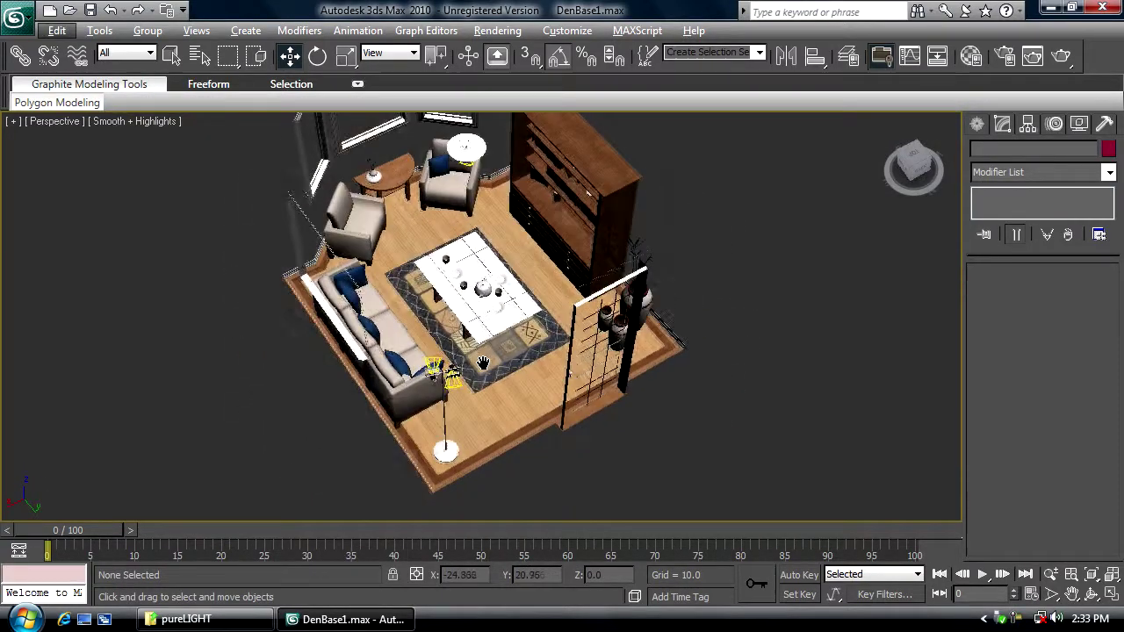
scroll(482, 362, "up", 3)
left_click(509, 451)
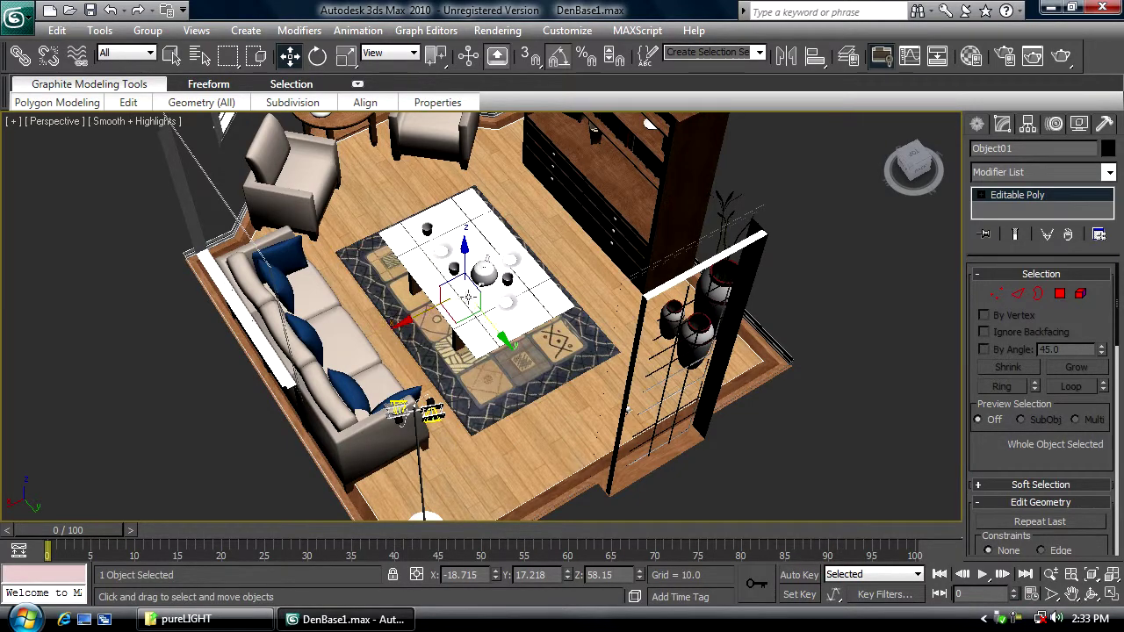
middle_click_drag(505, 375, 580, 403)
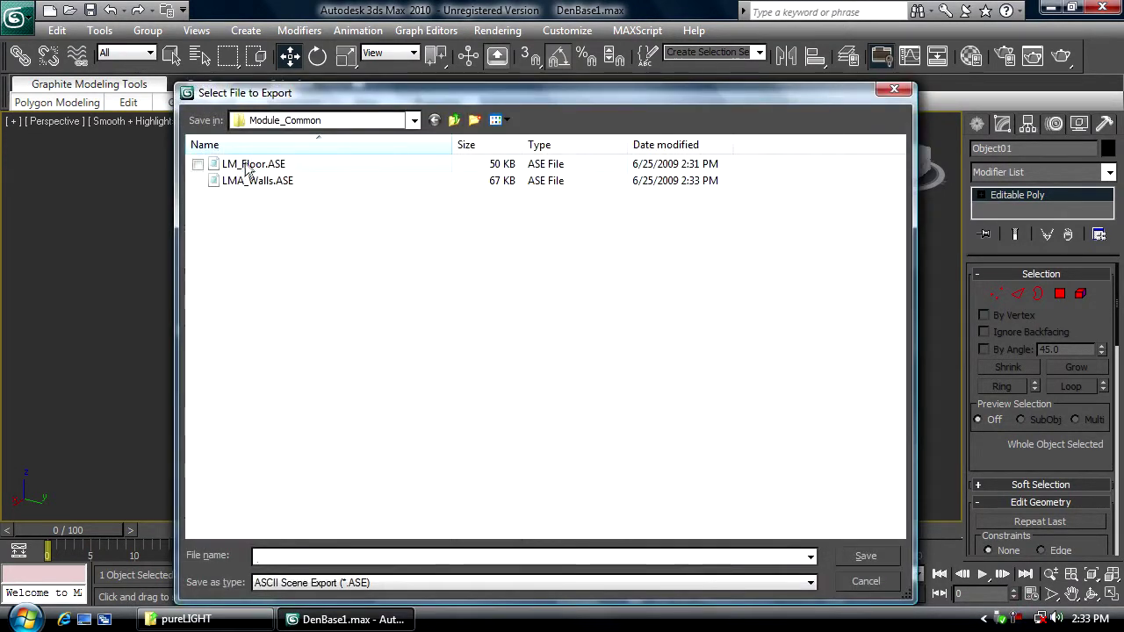
left_click(253, 164)
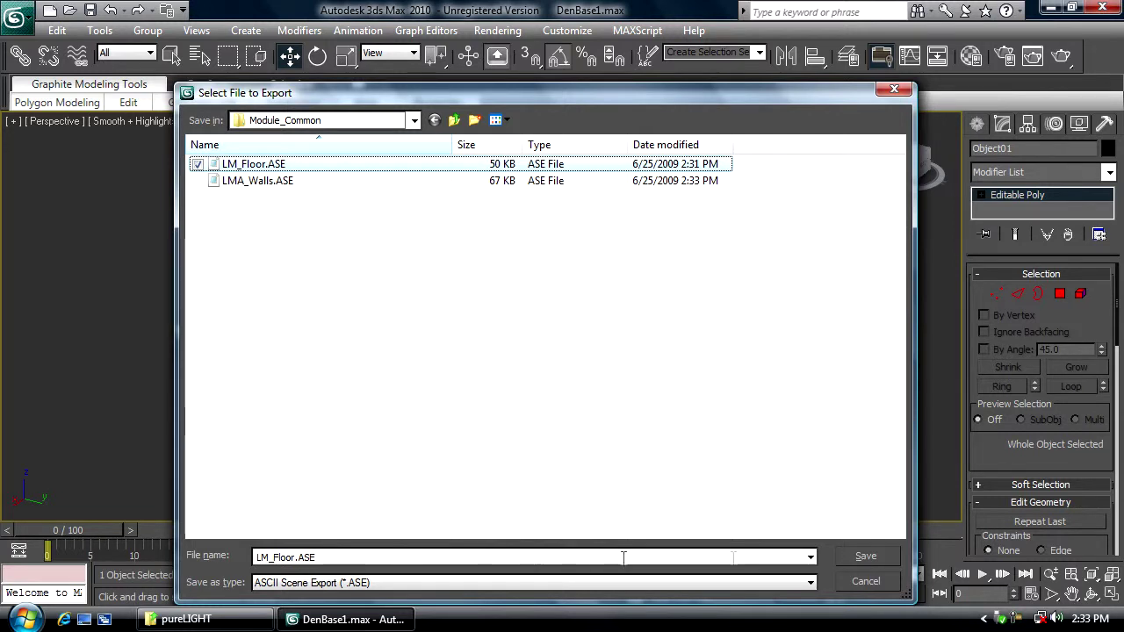
left_click(871, 556)
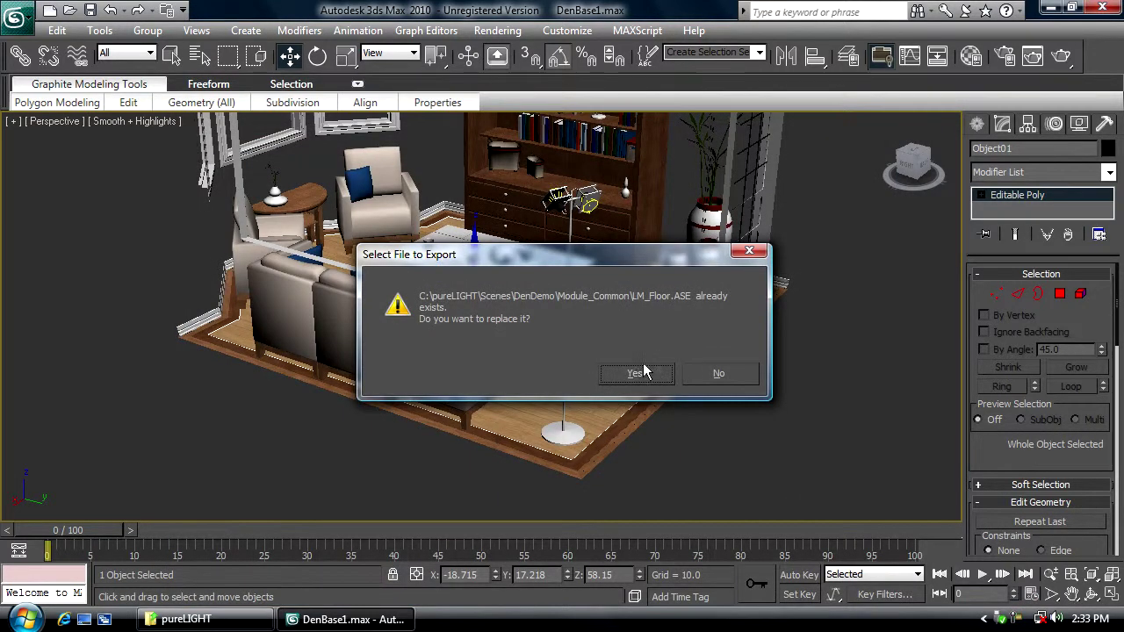
left_click(645, 372)
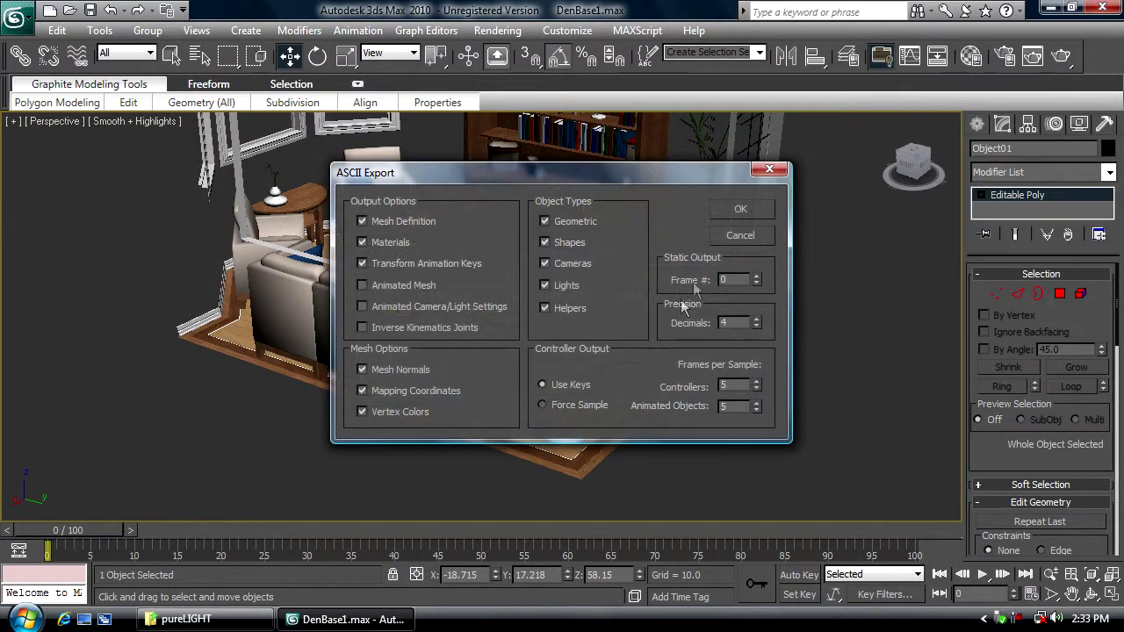
left_click(740, 209)
left_click(604, 422)
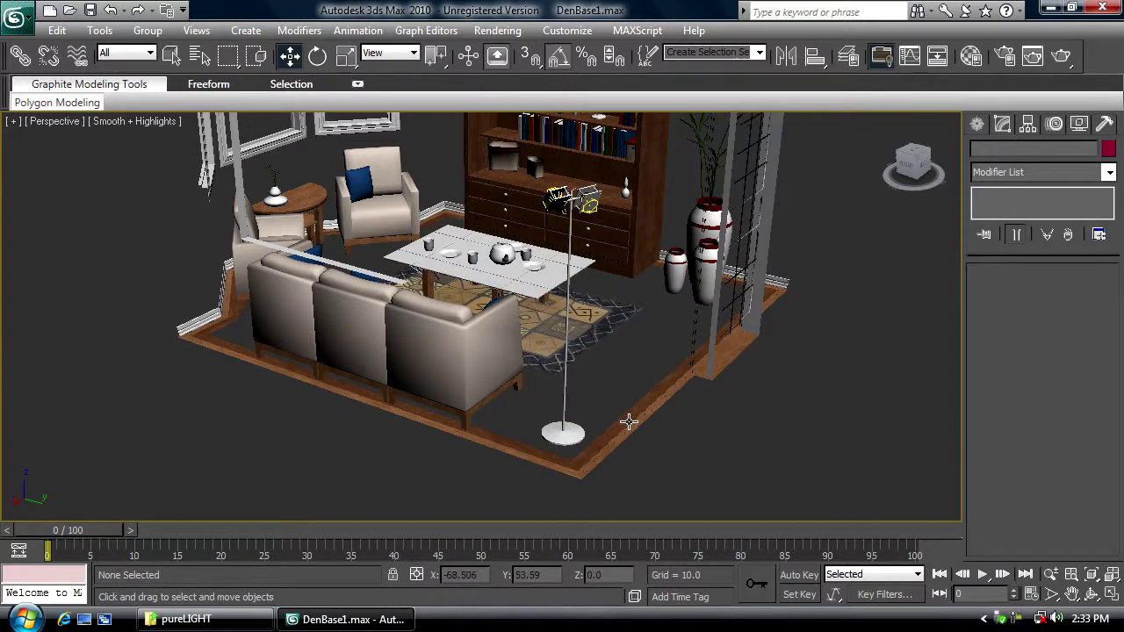
- Select the wooden border strip around the floor and isolate it in the viewport
left_click(629, 422)
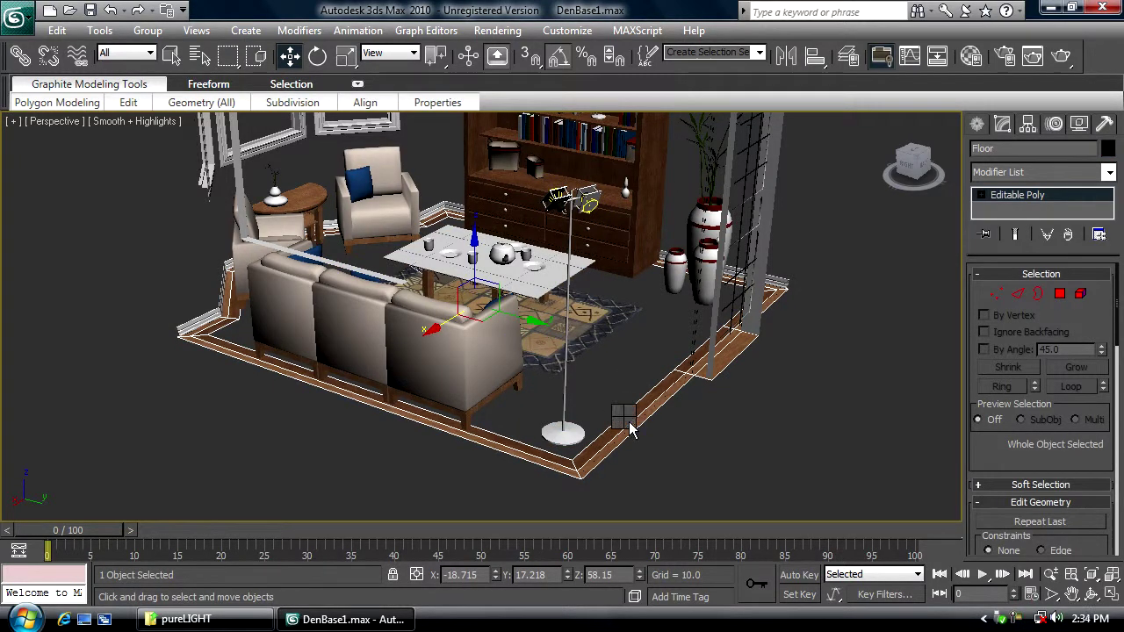
right_click(624, 421)
left_click(681, 296)
right_click(624, 422)
left_click(670, 281)
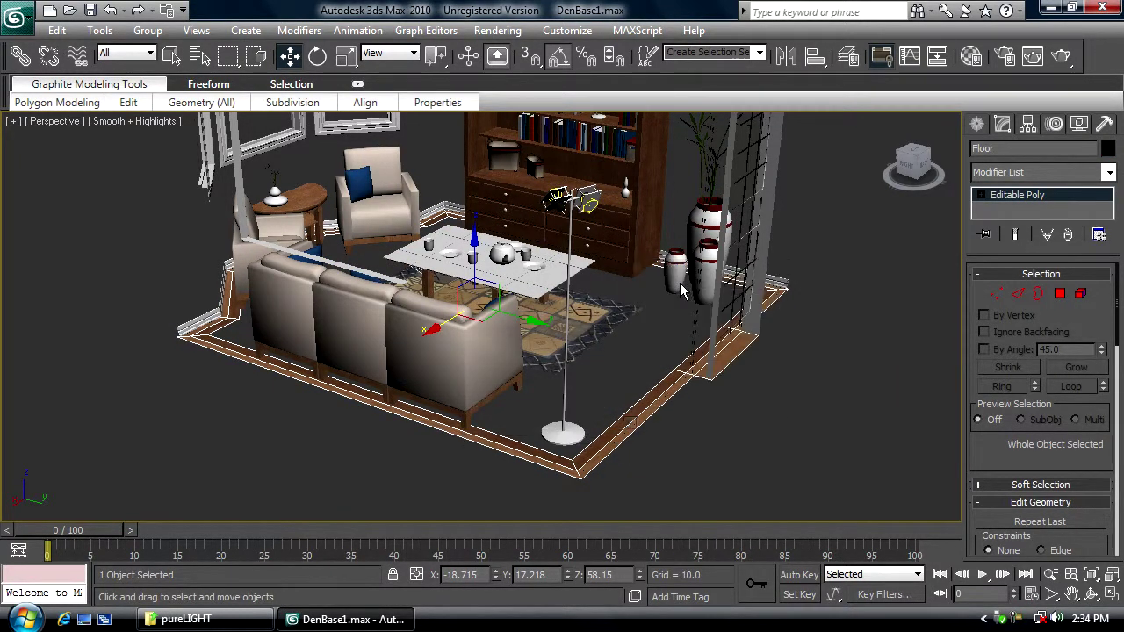
left_click_drag(559, 281, 165, 135)
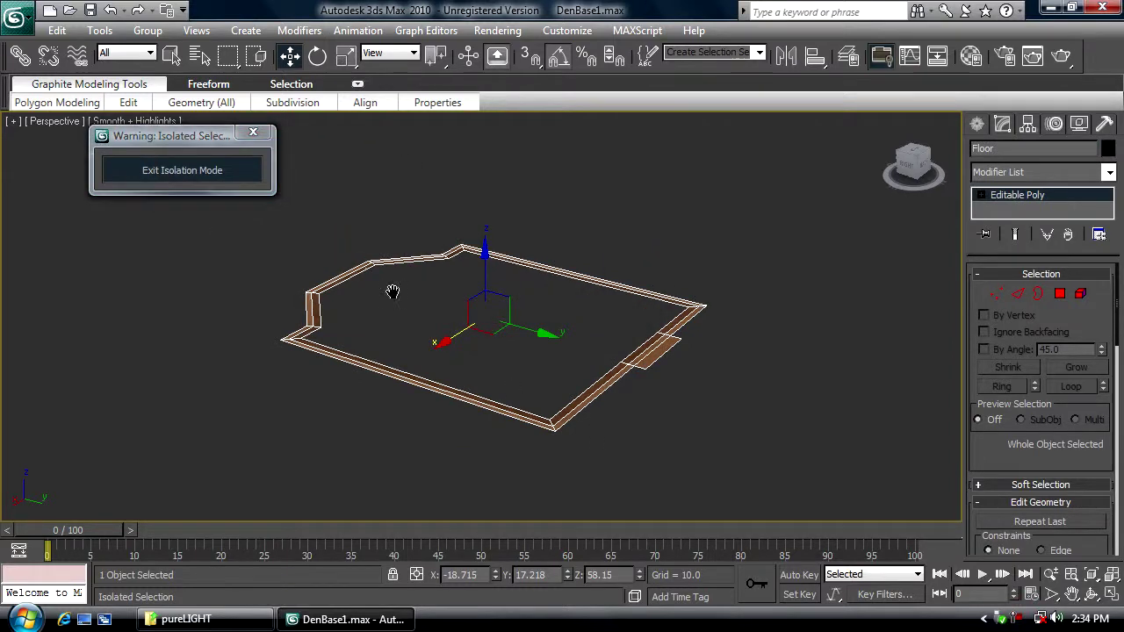
middle_click_drag(391, 293, 448, 399, "alt")
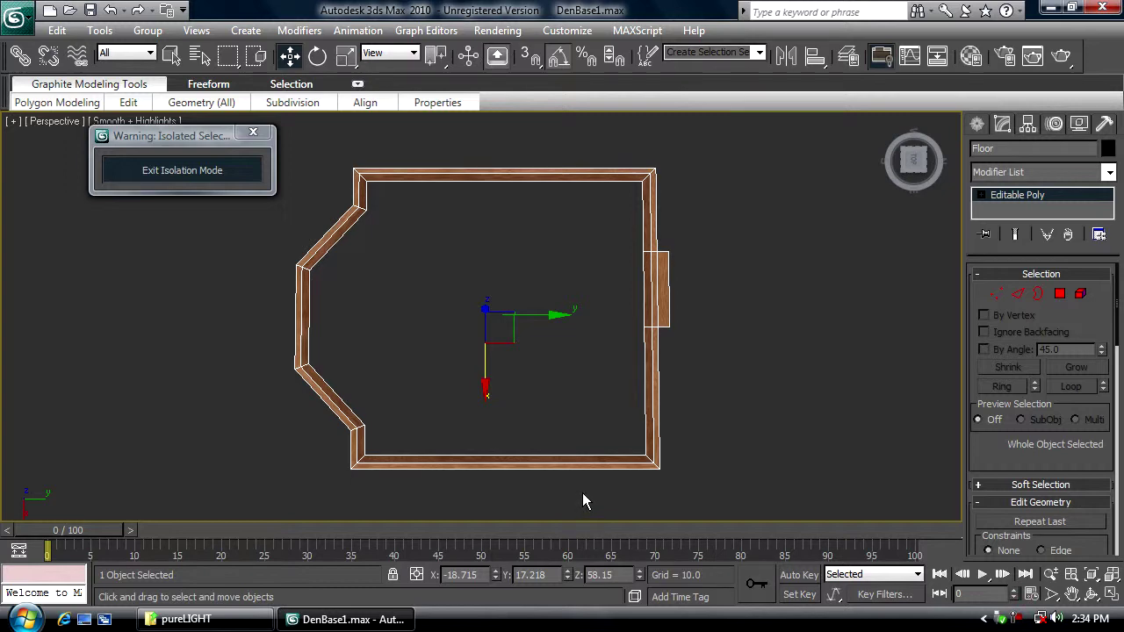
- Export the isolated floor border to Module_Common as an ASE file named LMX_FloorEdge with the default export options
key("ctrl+e")
type("LM")
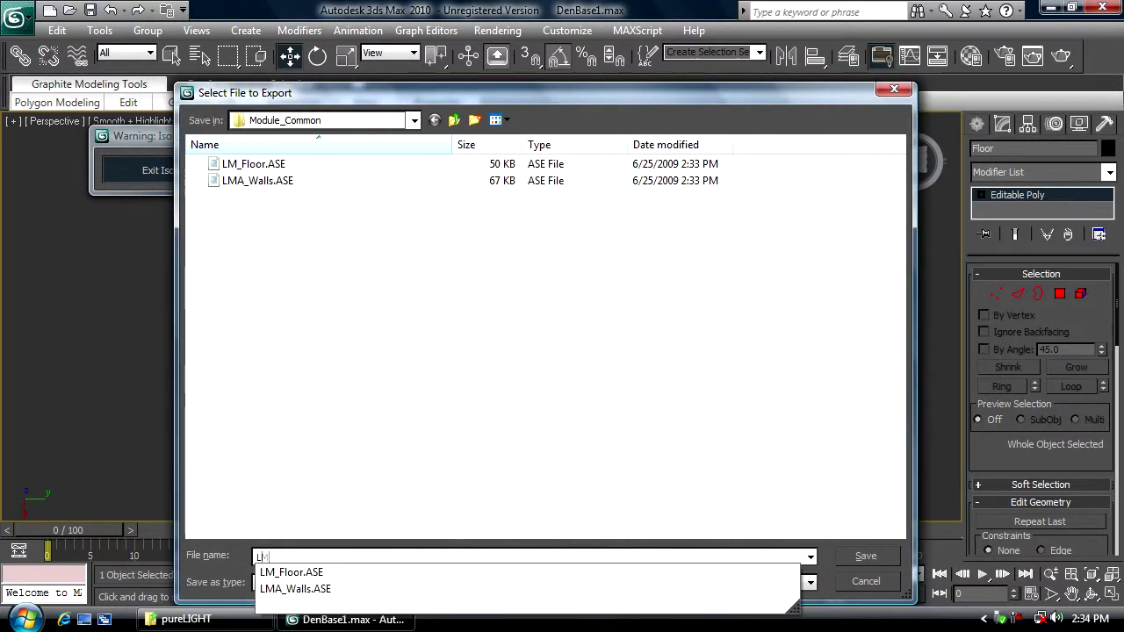
type("X_Flor")
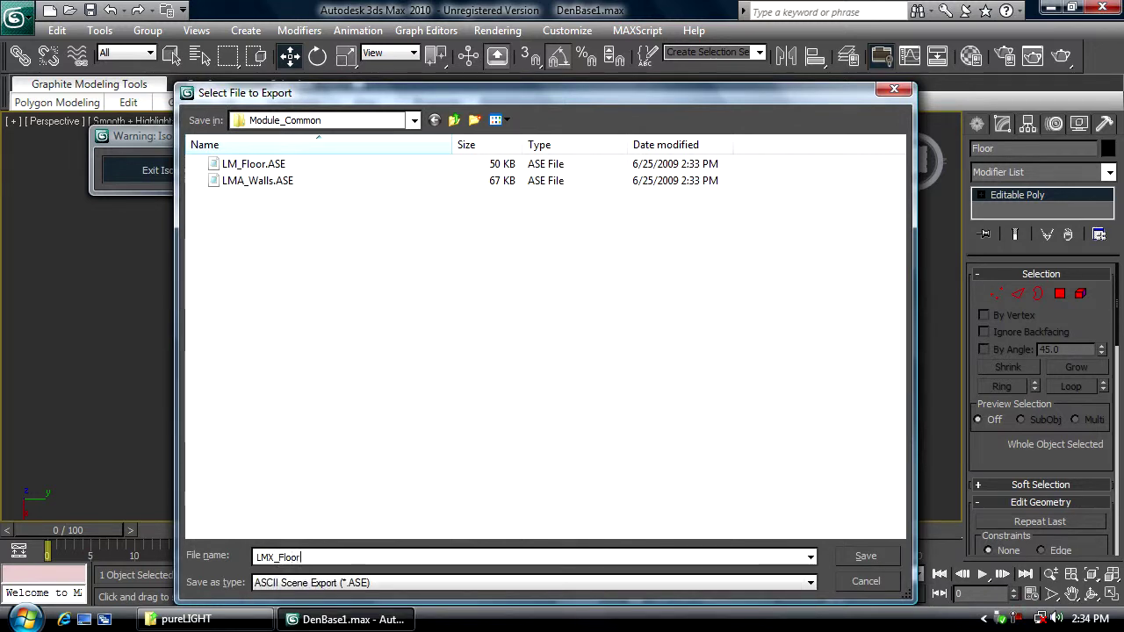
type("Edge")
key("Return")
key("Return")
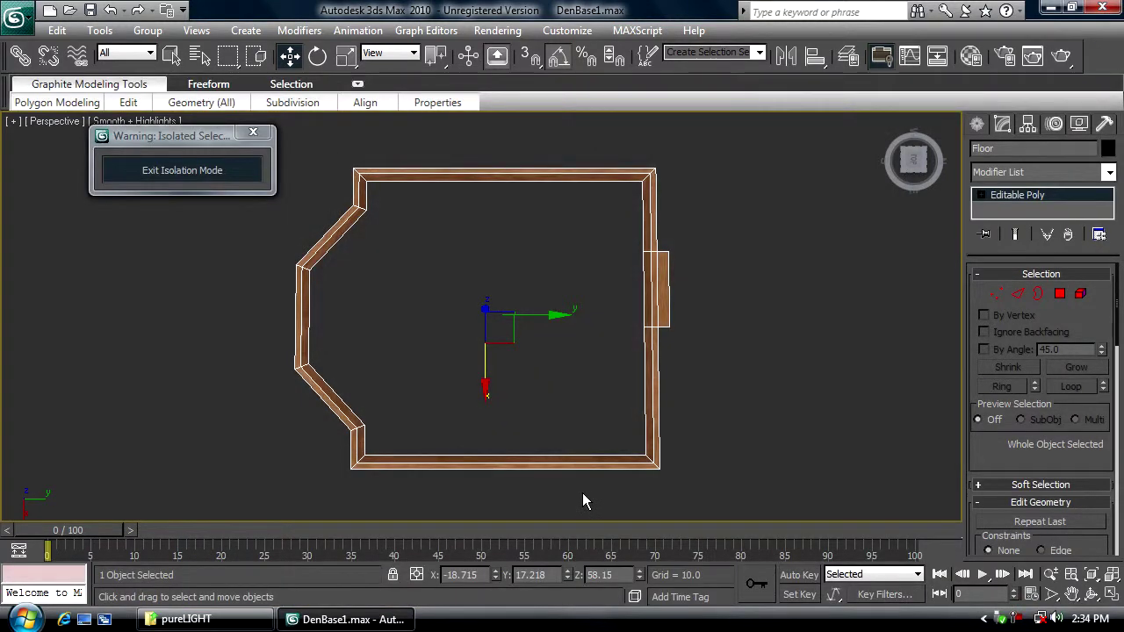
- Exit isolation mode and delete the floor border from the scene
scroll(535, 442, "up", 3)
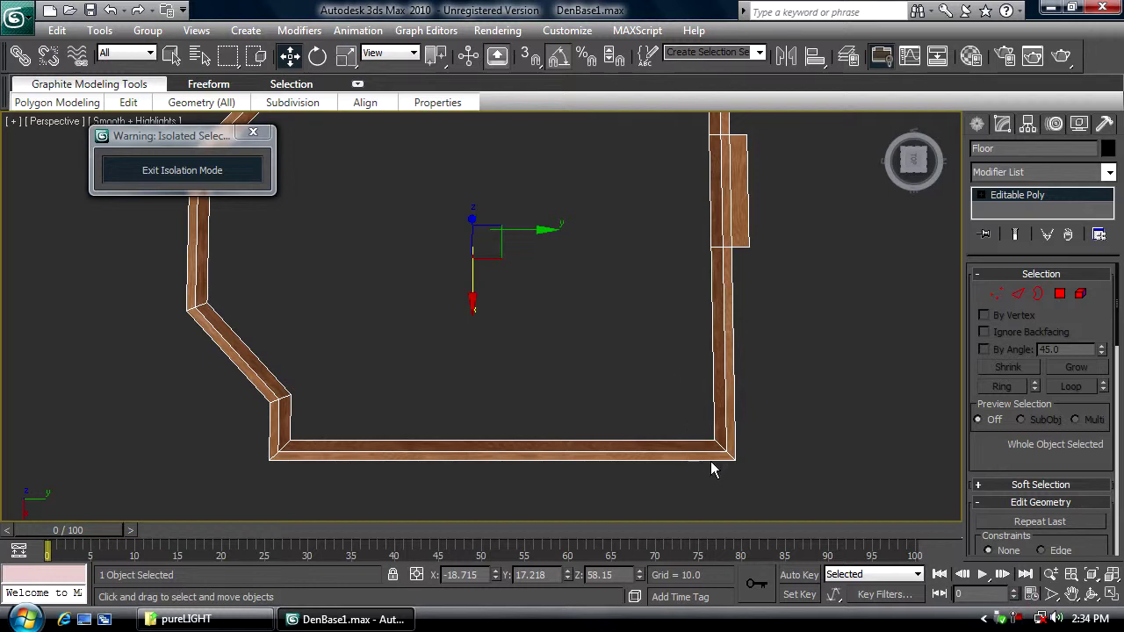
left_click(228, 179)
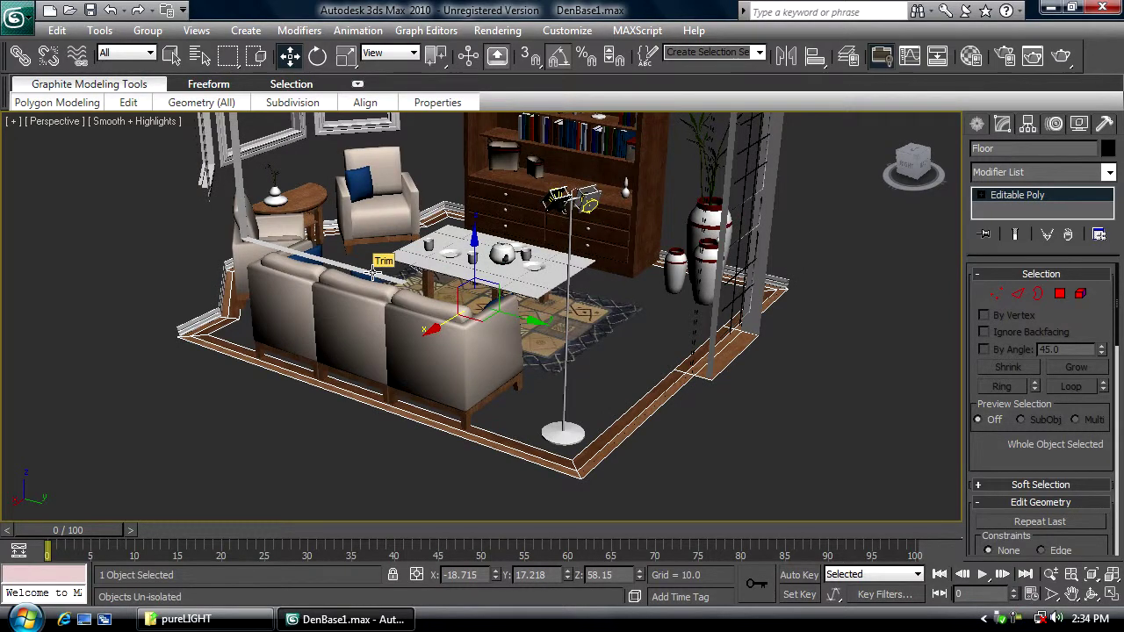
left_click(505, 324)
middle_click_drag(505, 325, 466, 542)
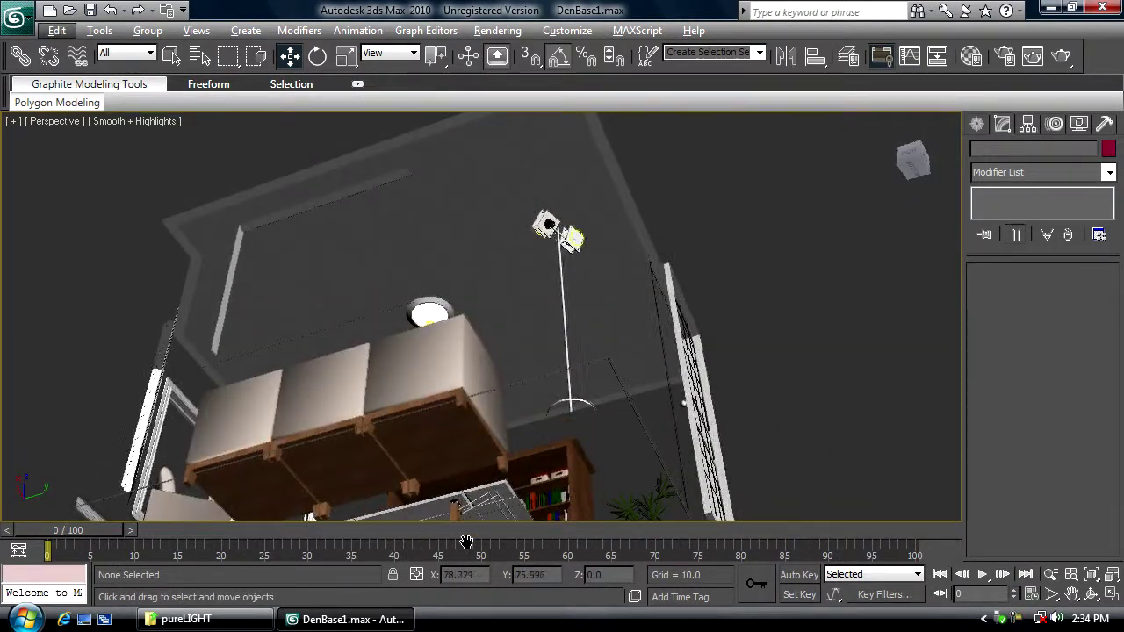
- Export the inner ceiling surface as an ASE file named LM_Ceiling, and delete it from the scene
left_click(440, 224)
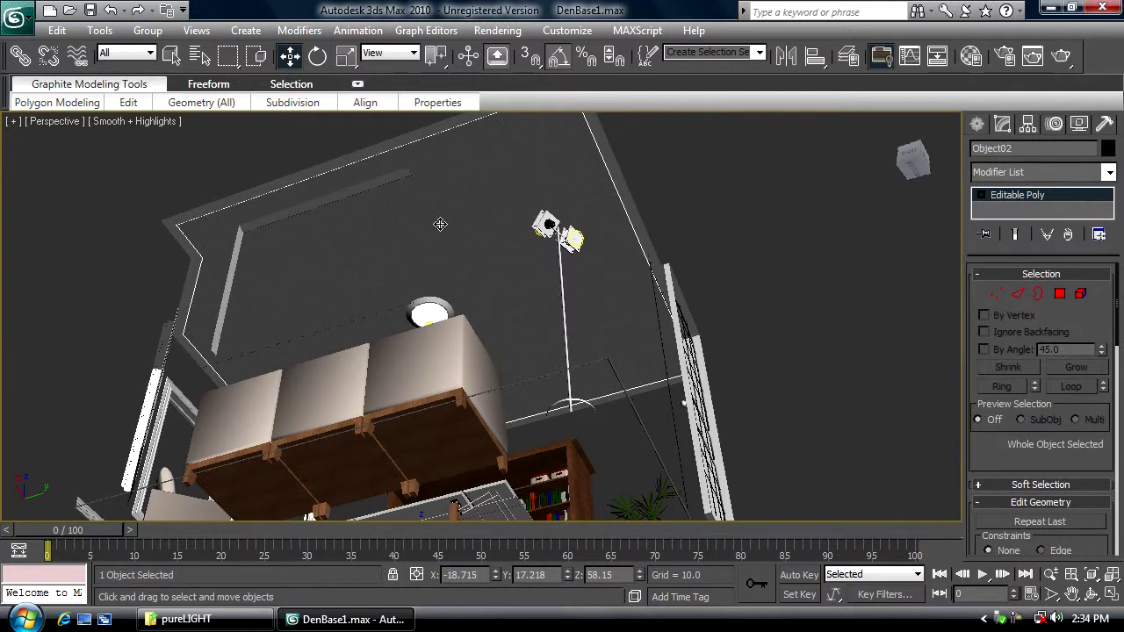
key("ctrl+e")
type("LM_Cei")
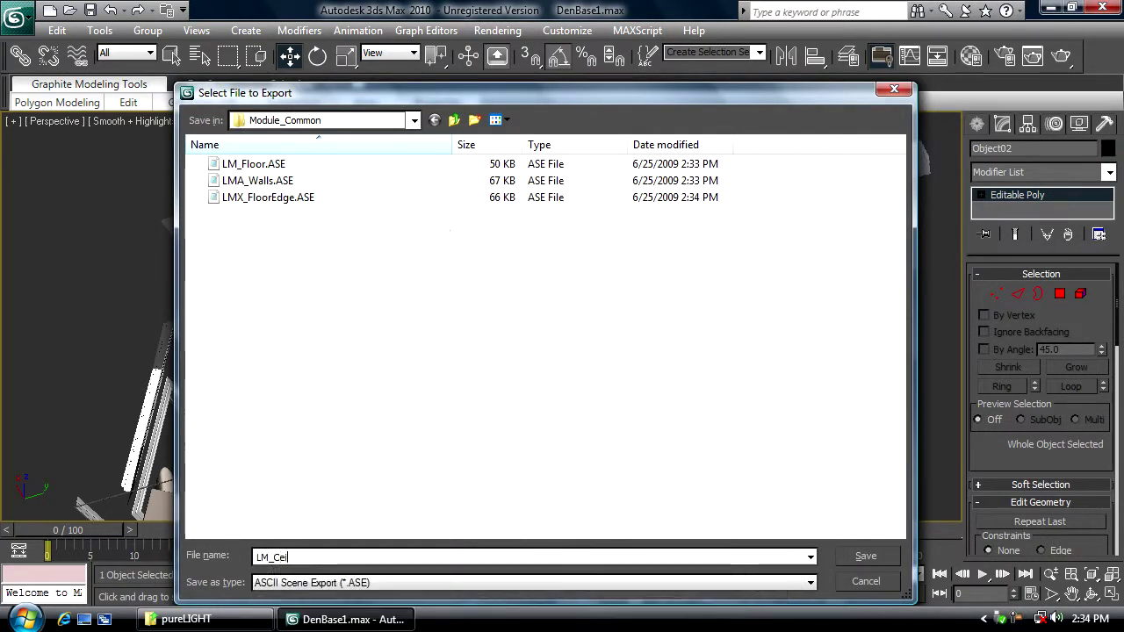
type("ling")
key("Return")
key("Return")
key("Delete")
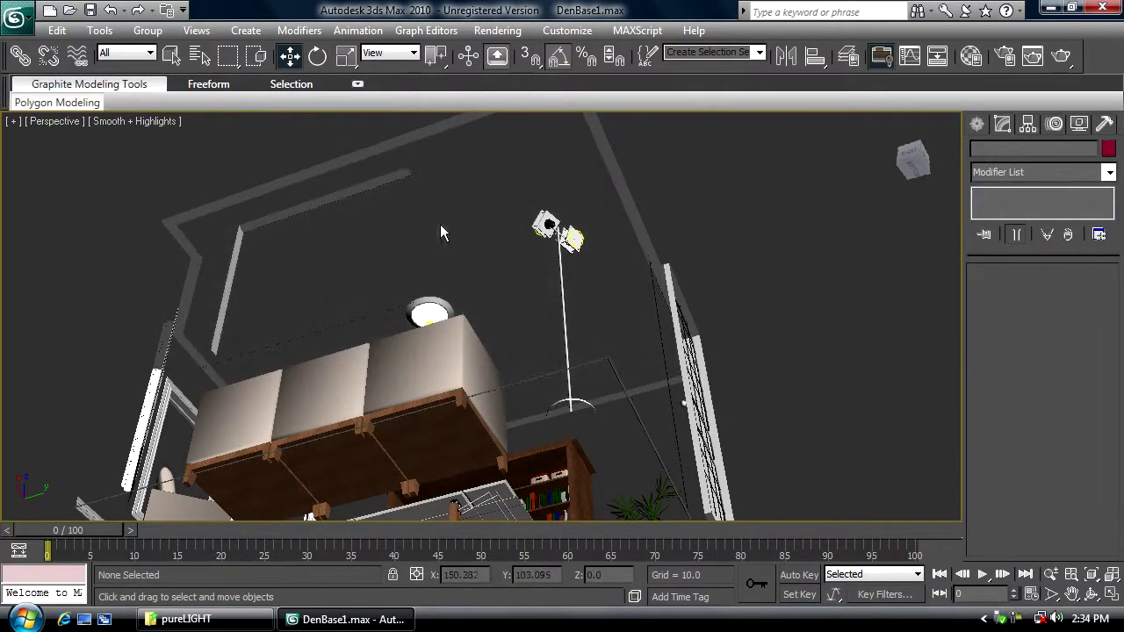
- Export the ceiling's border strip as an ASE file named LMX_CeilingEdge, and delete it from the scene
left_click(372, 152)
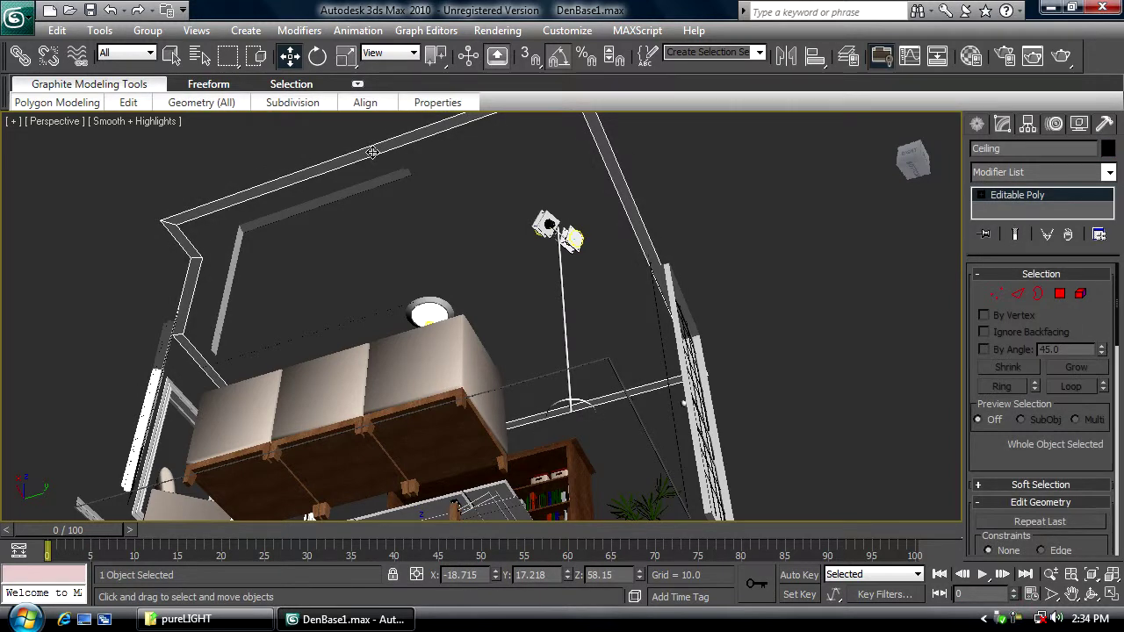
key("alt+f")
type("LMX_")
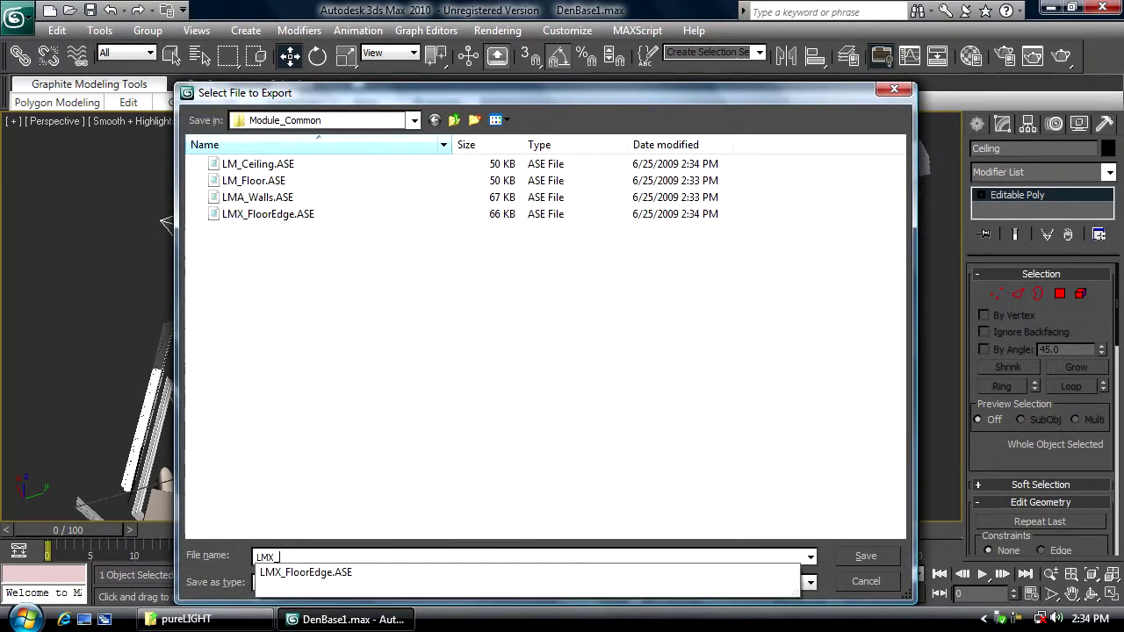
type("CeilingEdge")
key("Return")
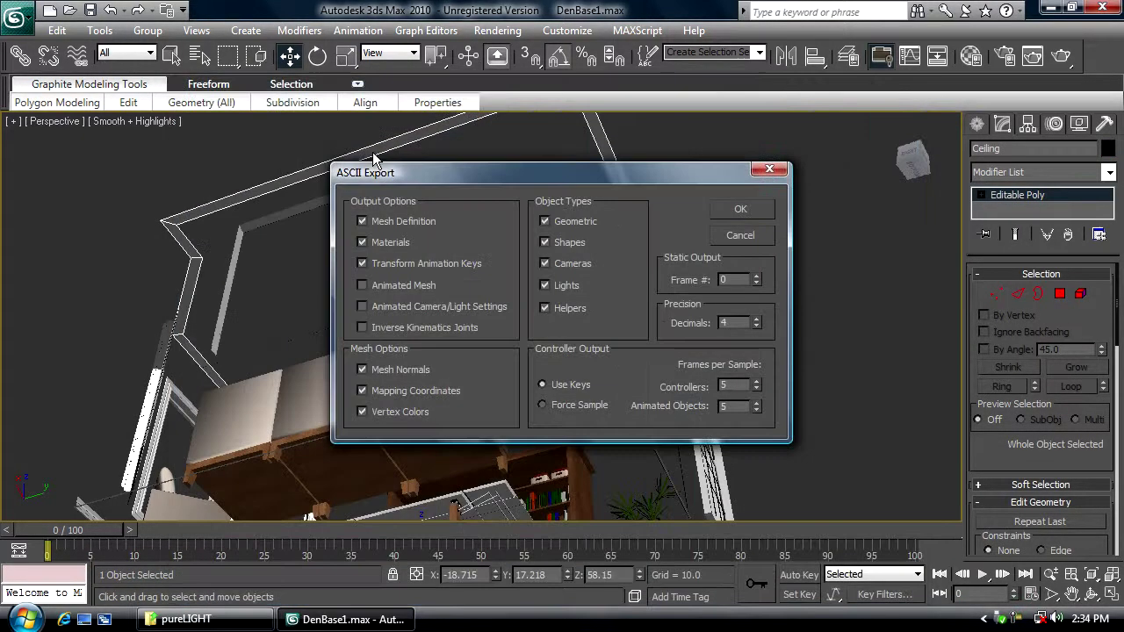
key("Return")
key("Delete")
middle_click_drag(441, 447, 817, 451, "alt")
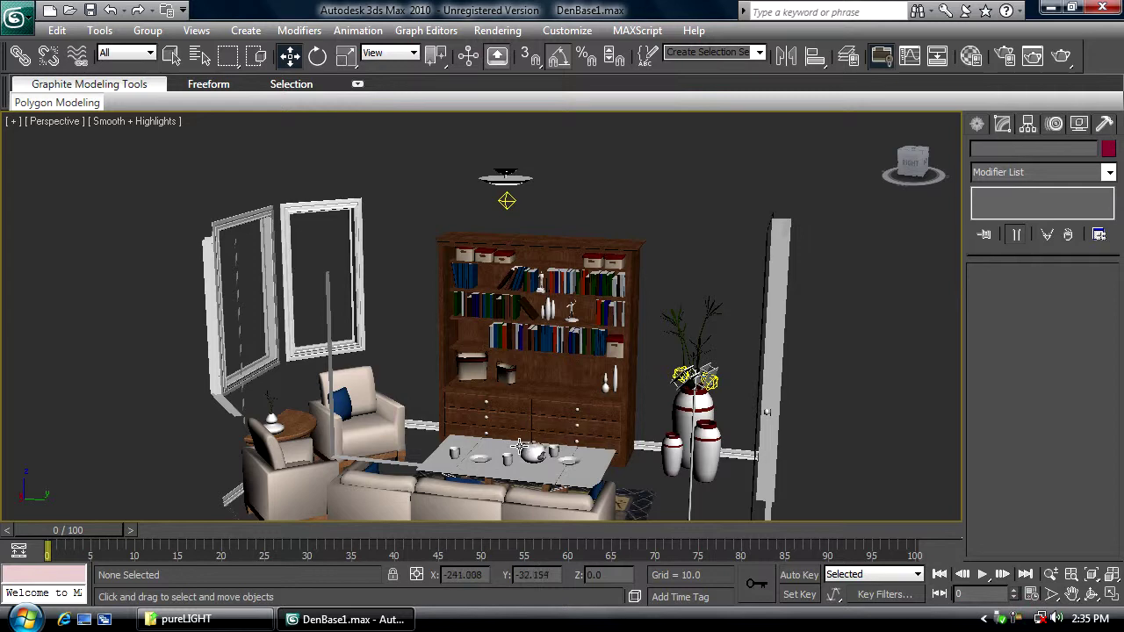
- Switch to the pureLIGHT folder and launch preLIGHT
left_click(211, 620)
left_click(347, 619)
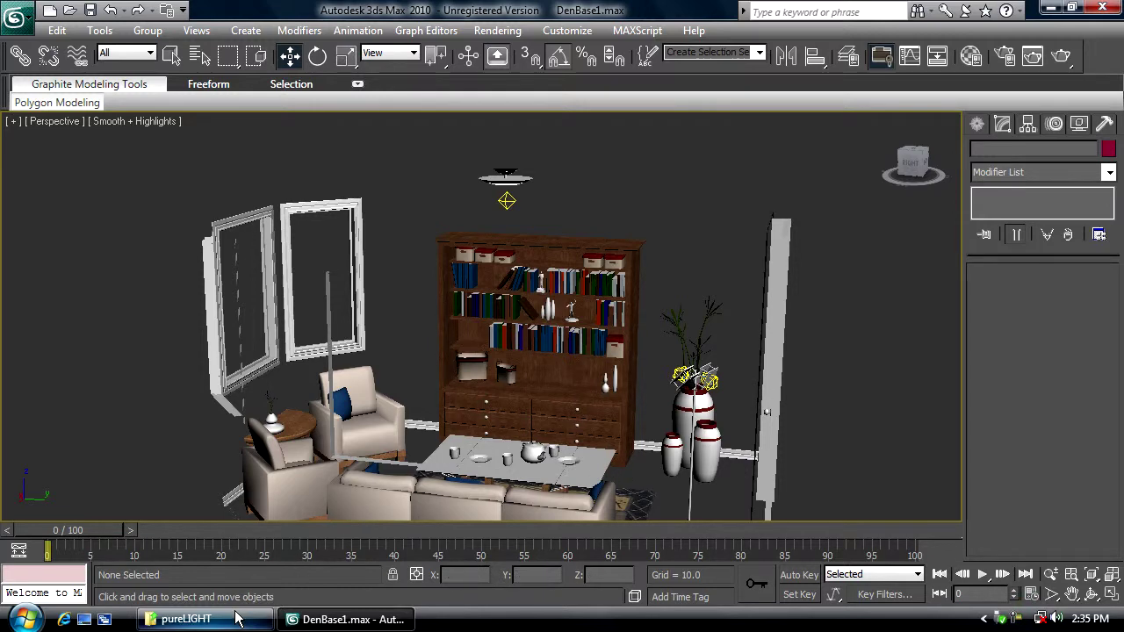
mouse_move(235, 619)
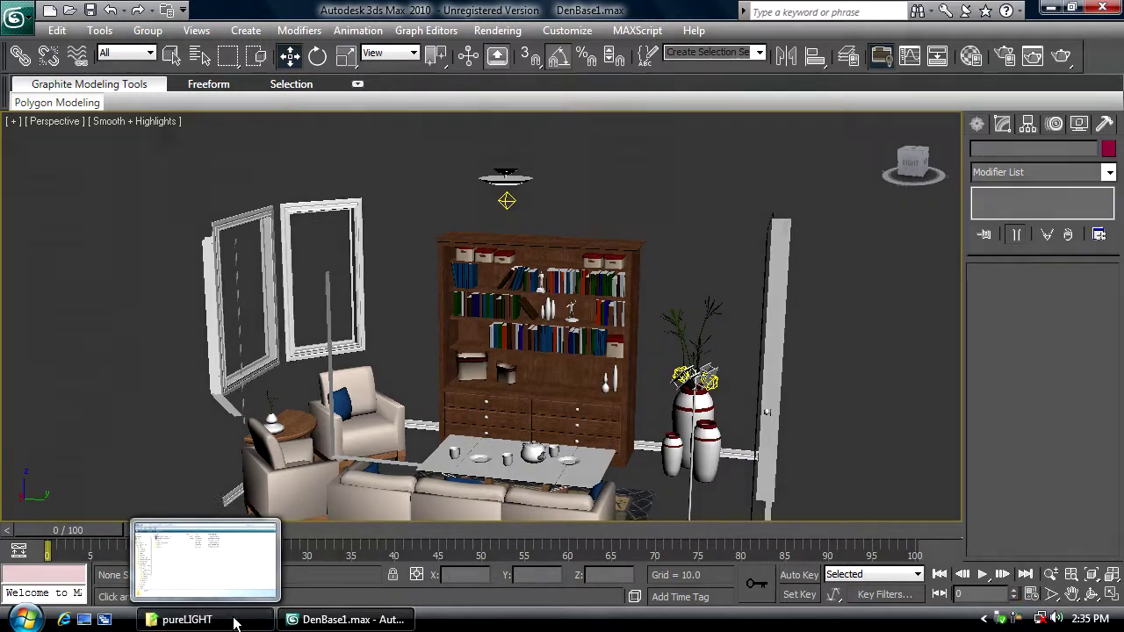
left_click(235, 621)
double_click(241, 141)
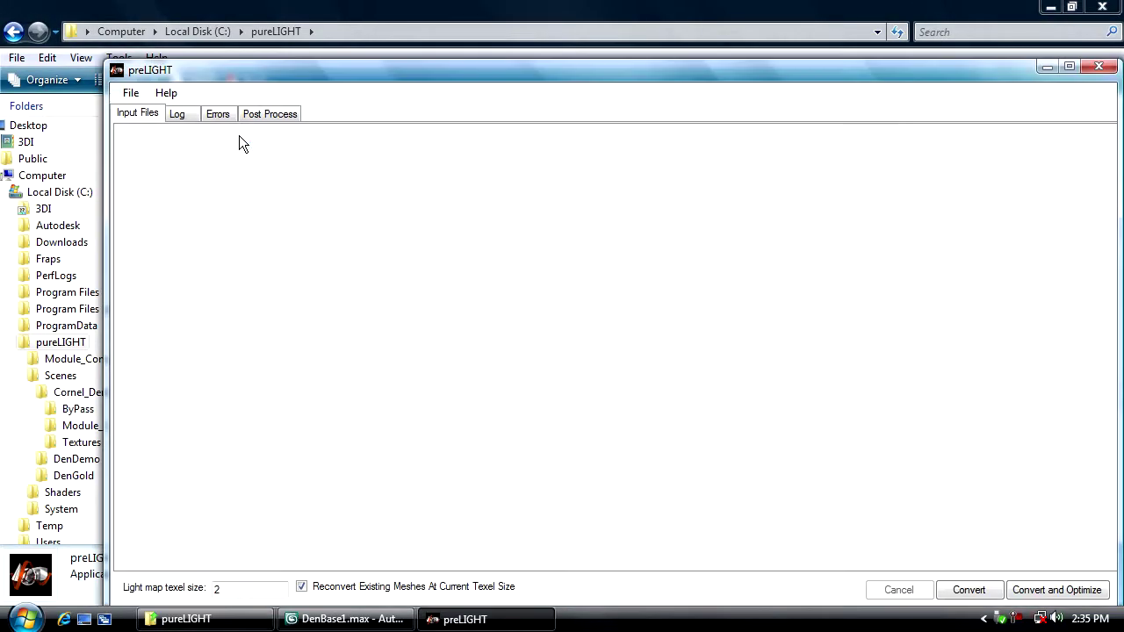
- Create a new scene file in the DenDemo folder under pureLIGHT's Scenes
left_click(72, 69)
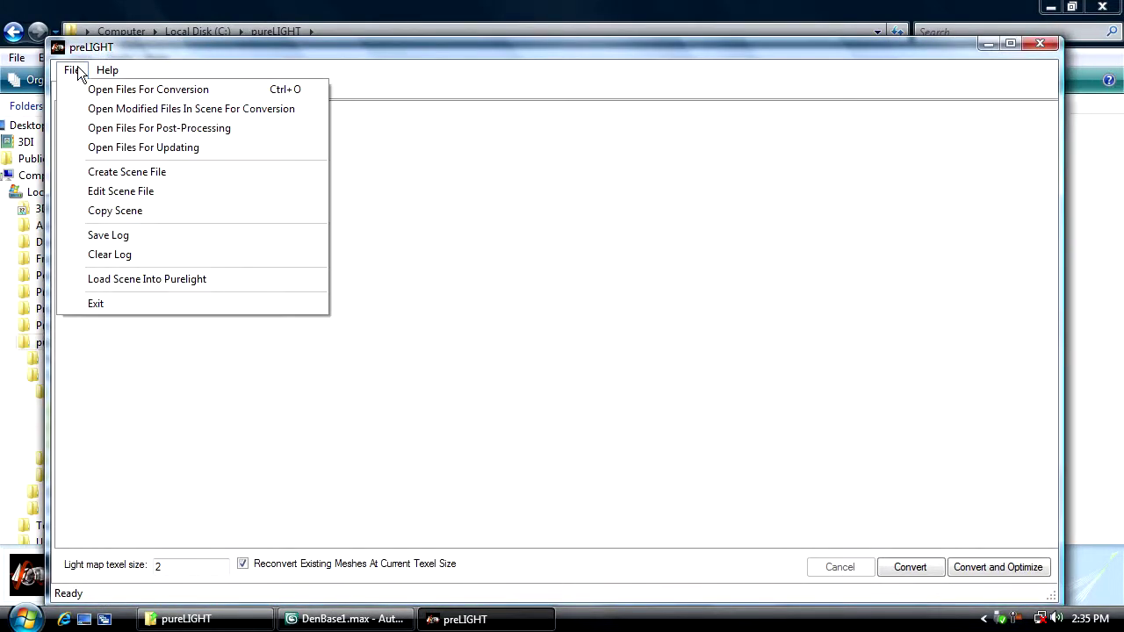
left_click(170, 177)
left_click(474, 380)
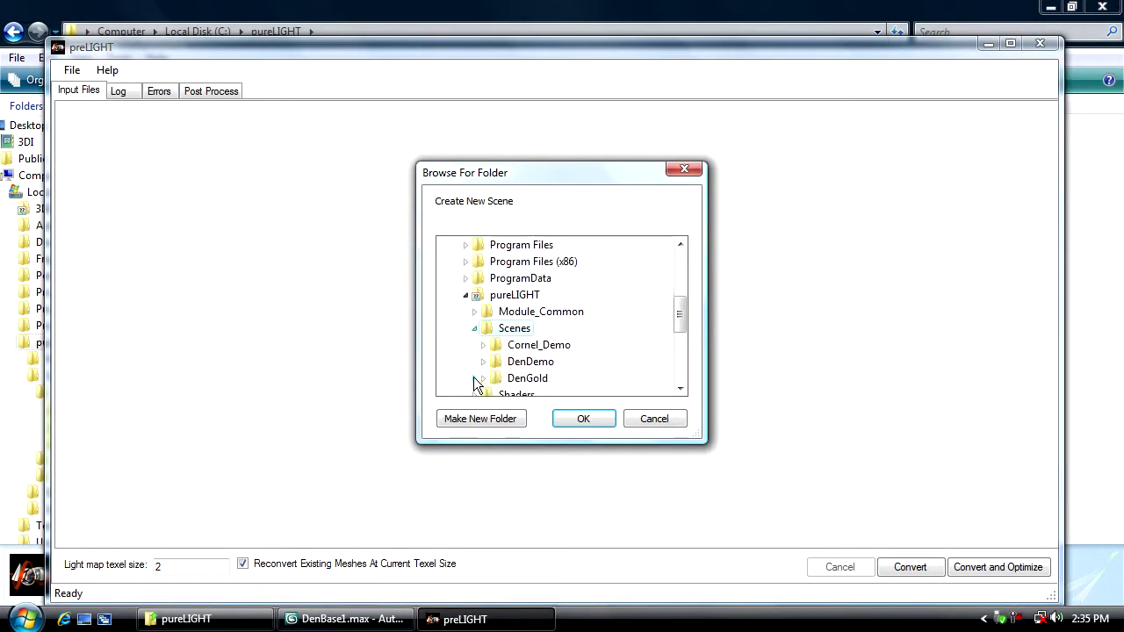
left_click(531, 361)
left_click(585, 419)
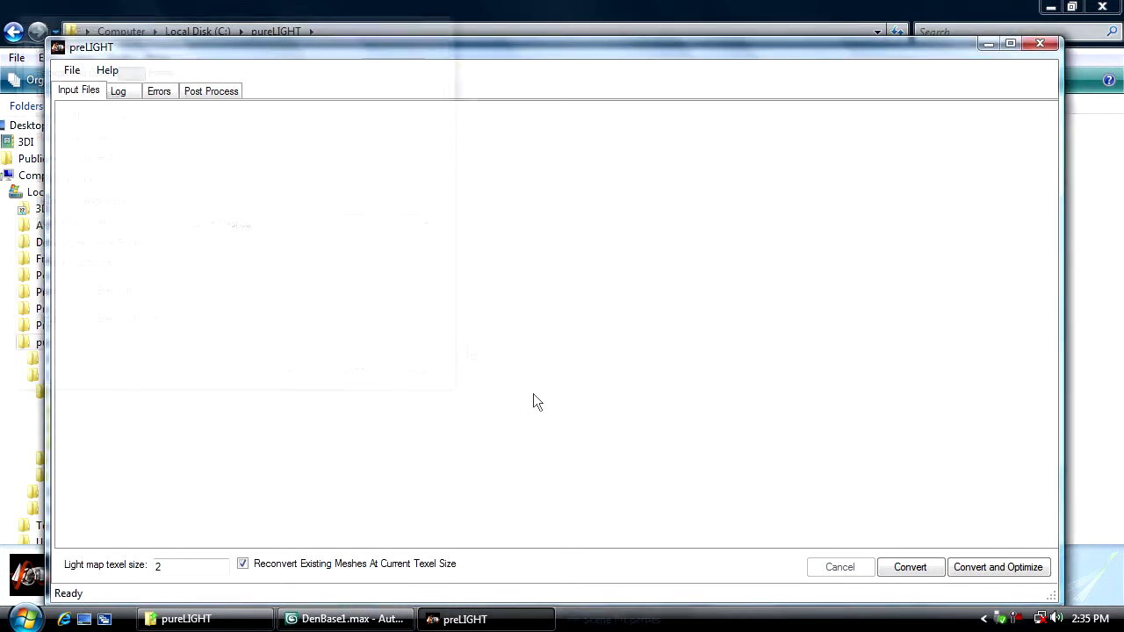
- Set the scene's light units and physical units per meter to 39 and the default indirect filter radius to 10
double_click(234, 97)
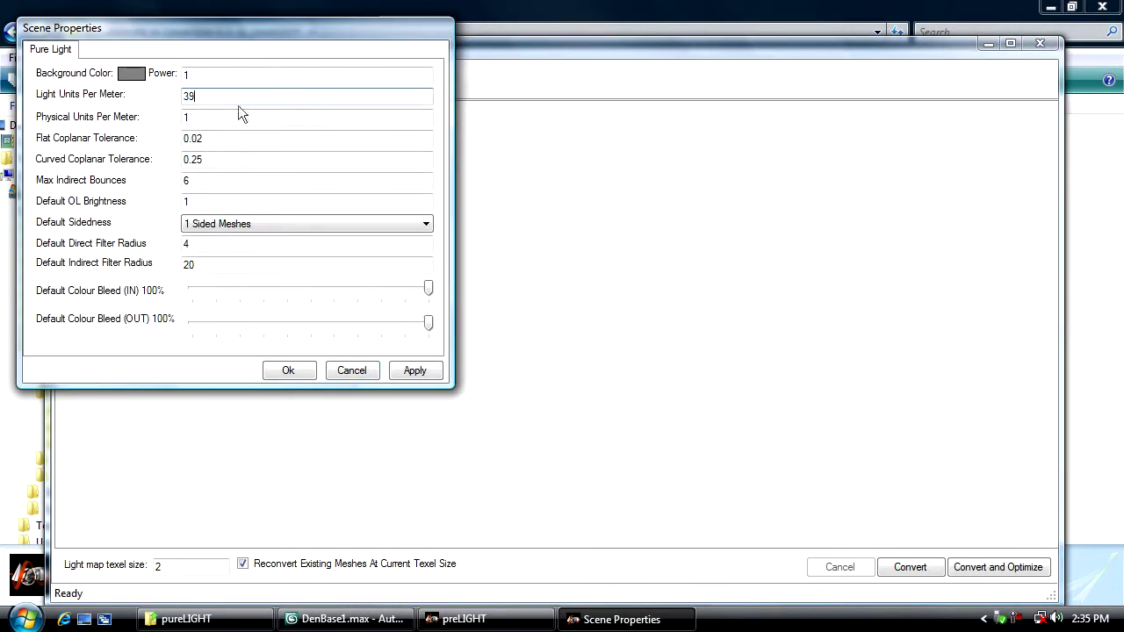
type("39")
double_click(217, 119)
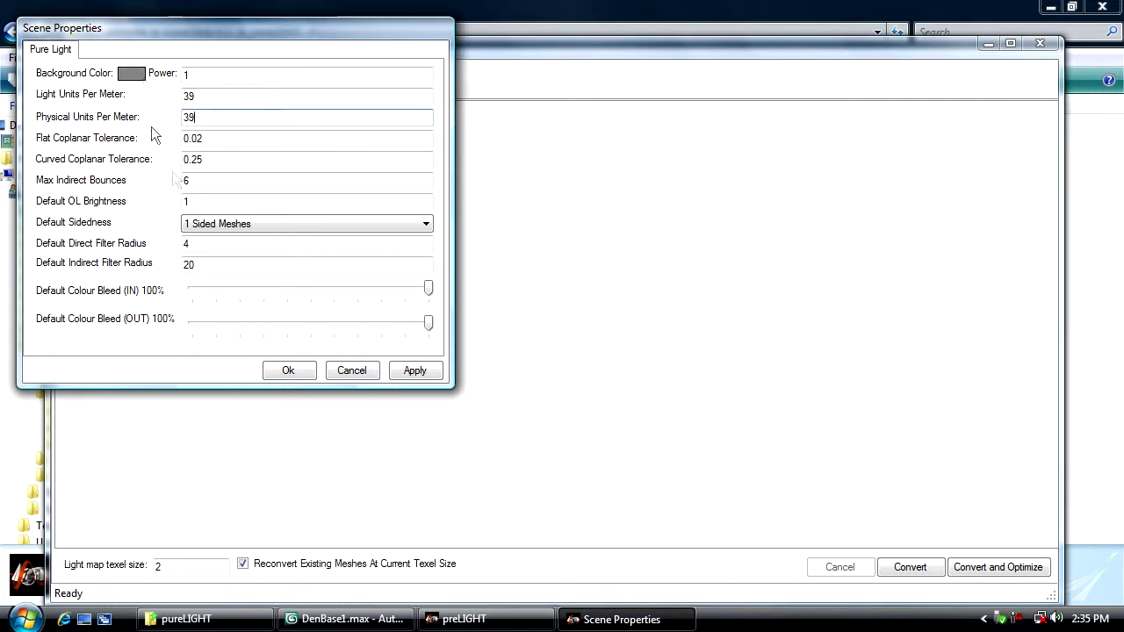
double_click(218, 266)
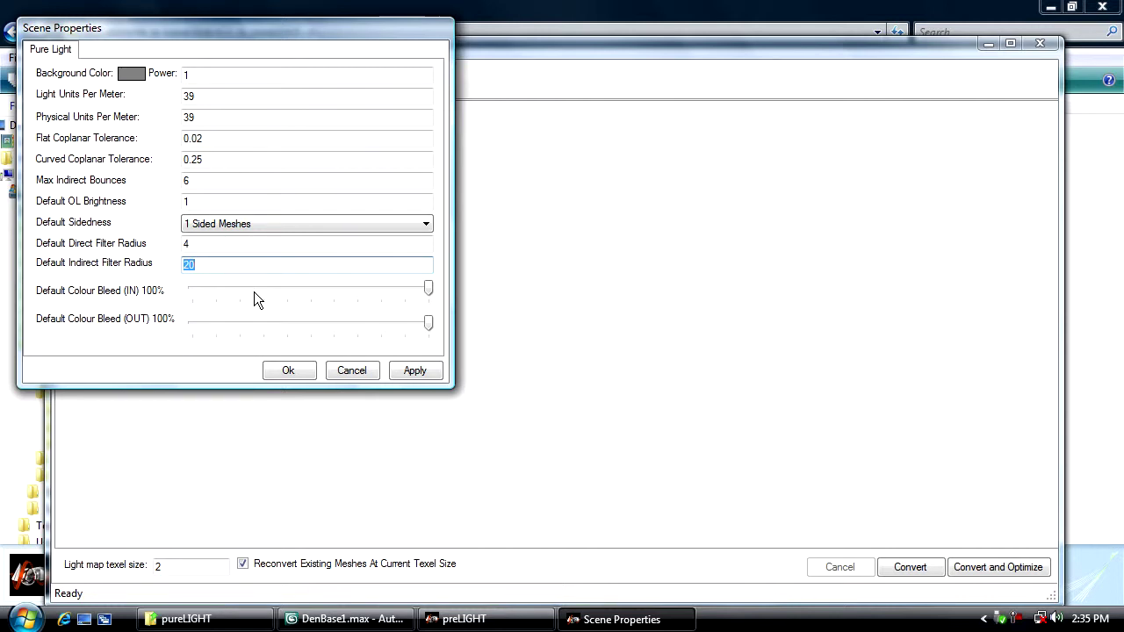
type("10")
left_click(290, 369)
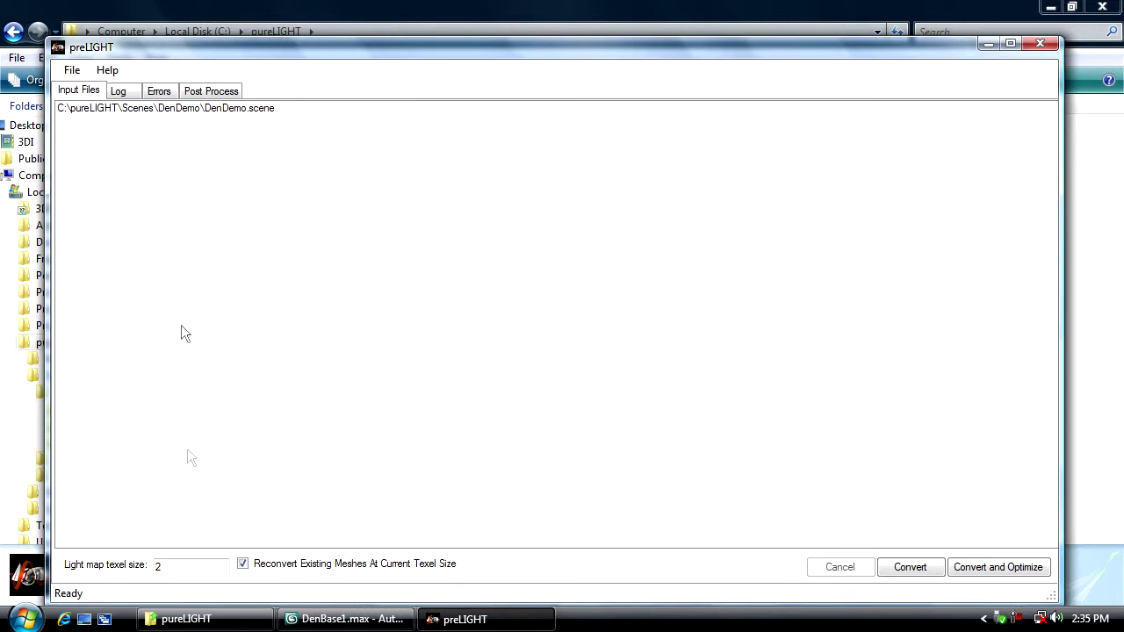
- Convert and optimize the DenDemo meshes, and review the lightmap layouts of the floor, ceiling, wall and edge meshes
left_click(974, 566)
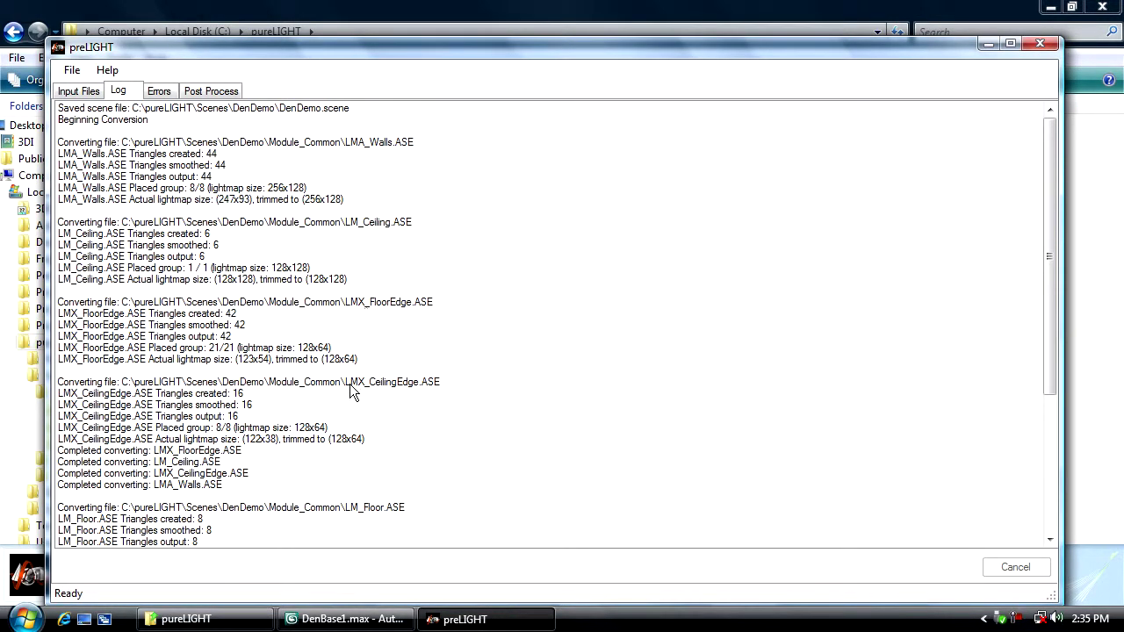
left_click(215, 93)
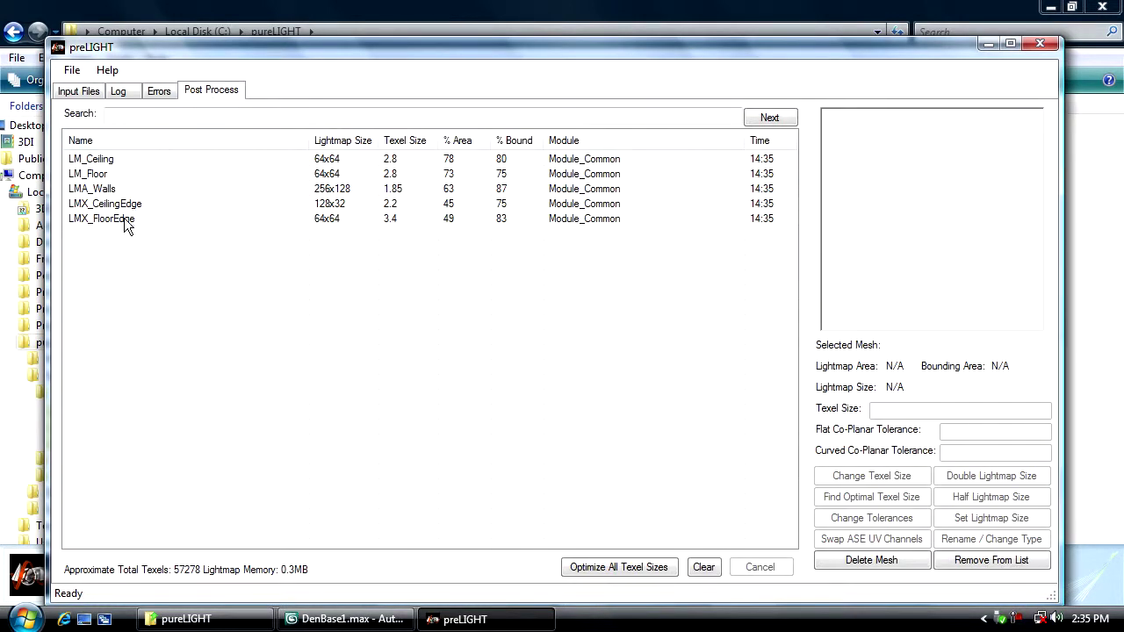
left_click(127, 225)
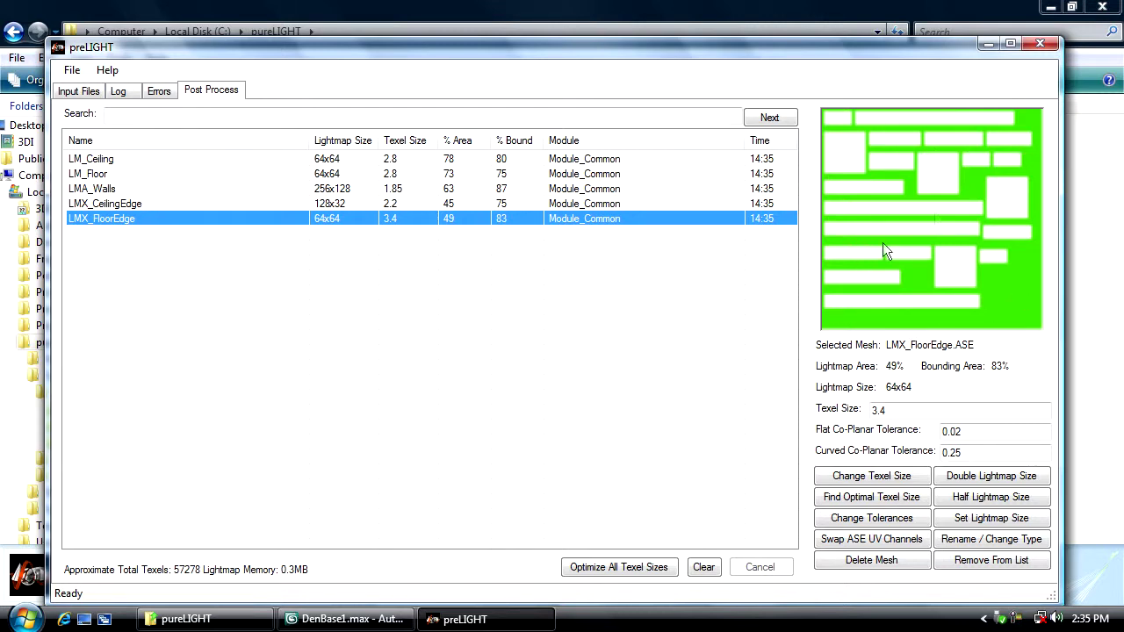
left_click(213, 204)
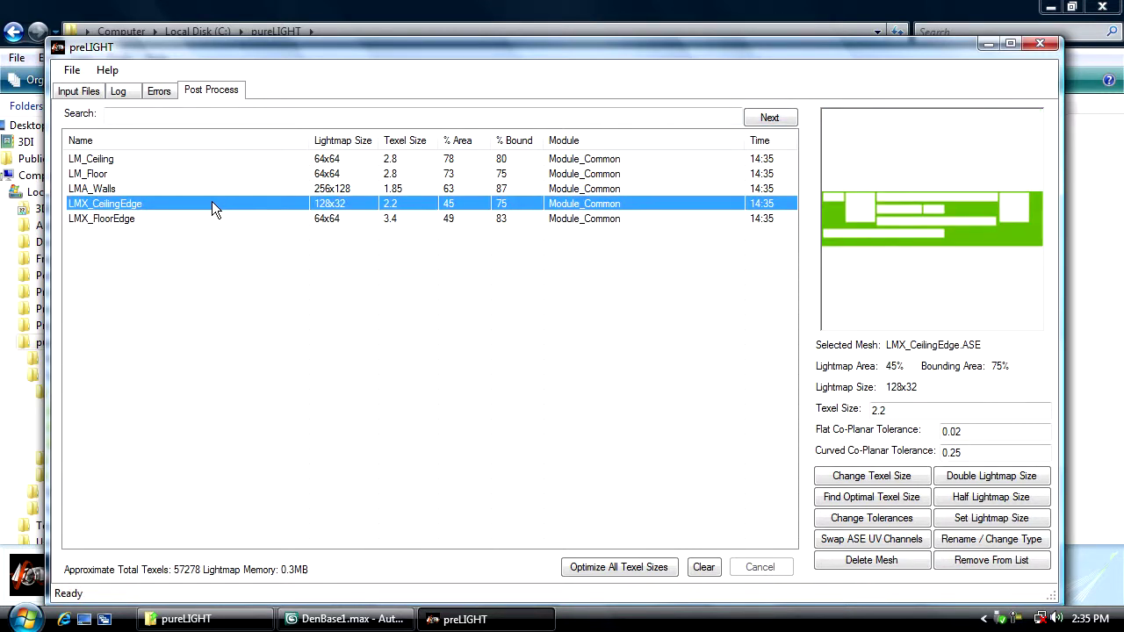
left_click(217, 189)
left_click(234, 175)
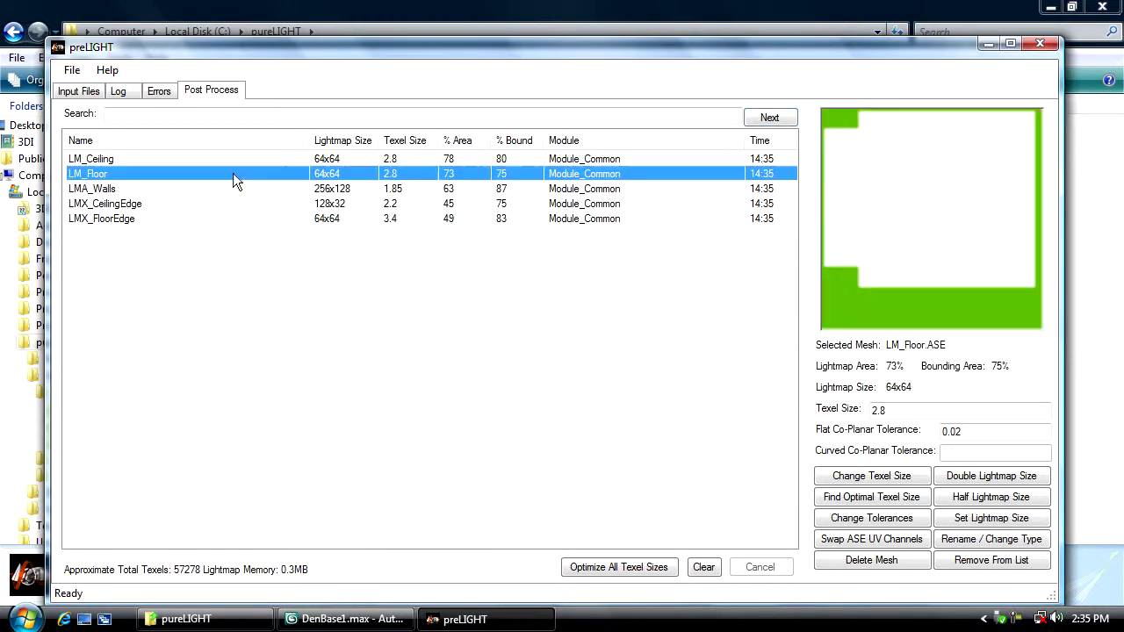
left_click(289, 159)
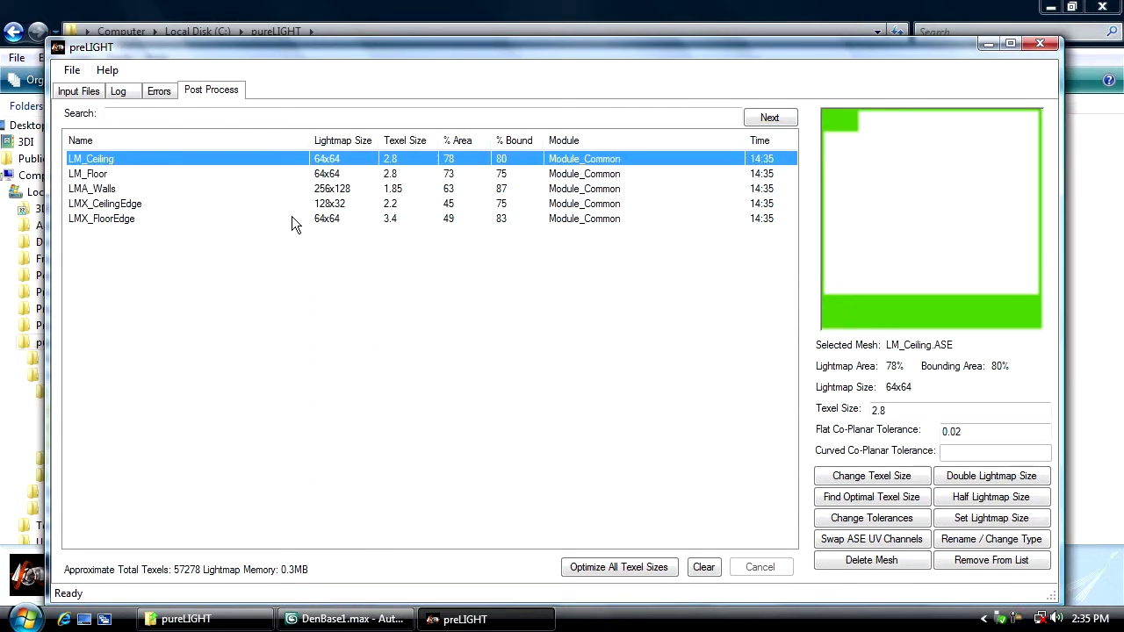
- Load the DenDemo scene into PureLight, maximize its window and move back to see the whole unlit room
left_click(75, 74)
left_click(168, 279)
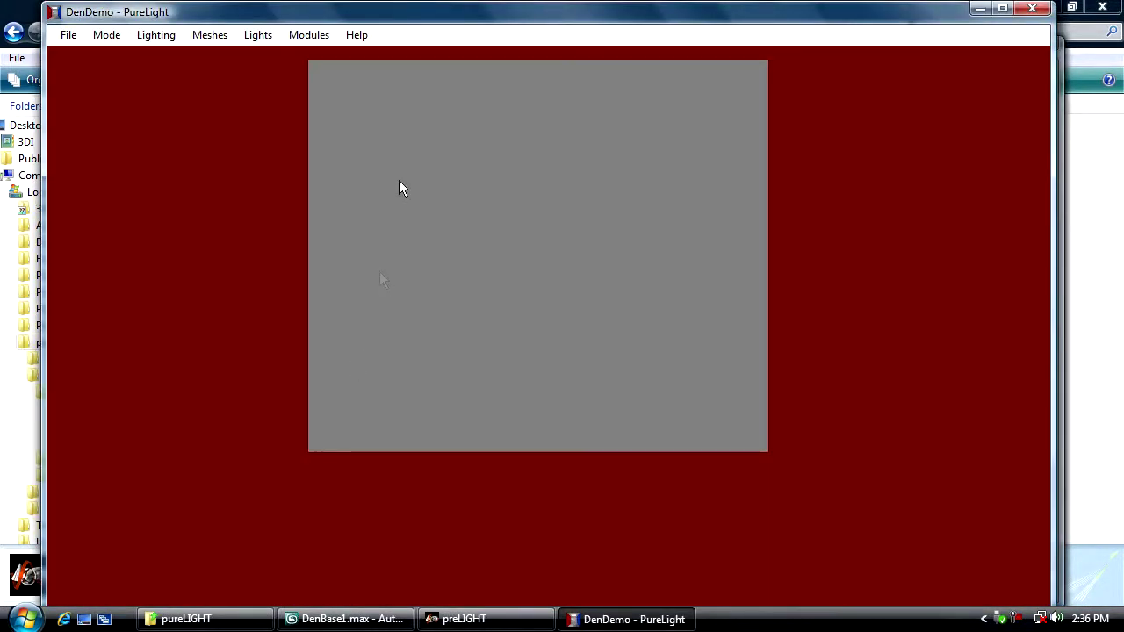
double_click(397, 15)
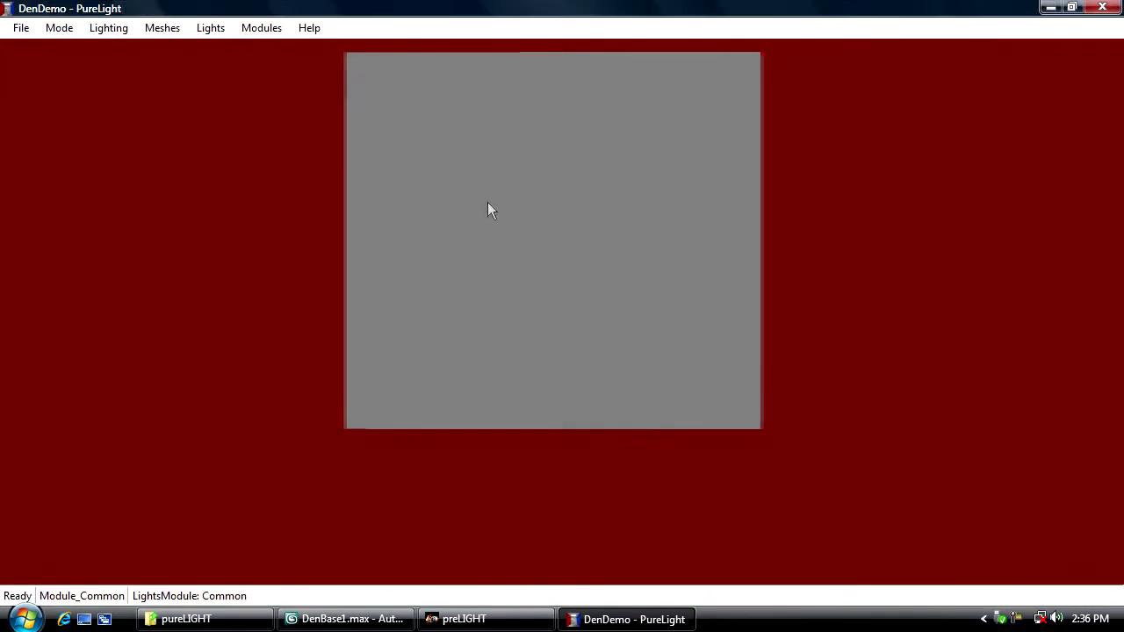
key("s")
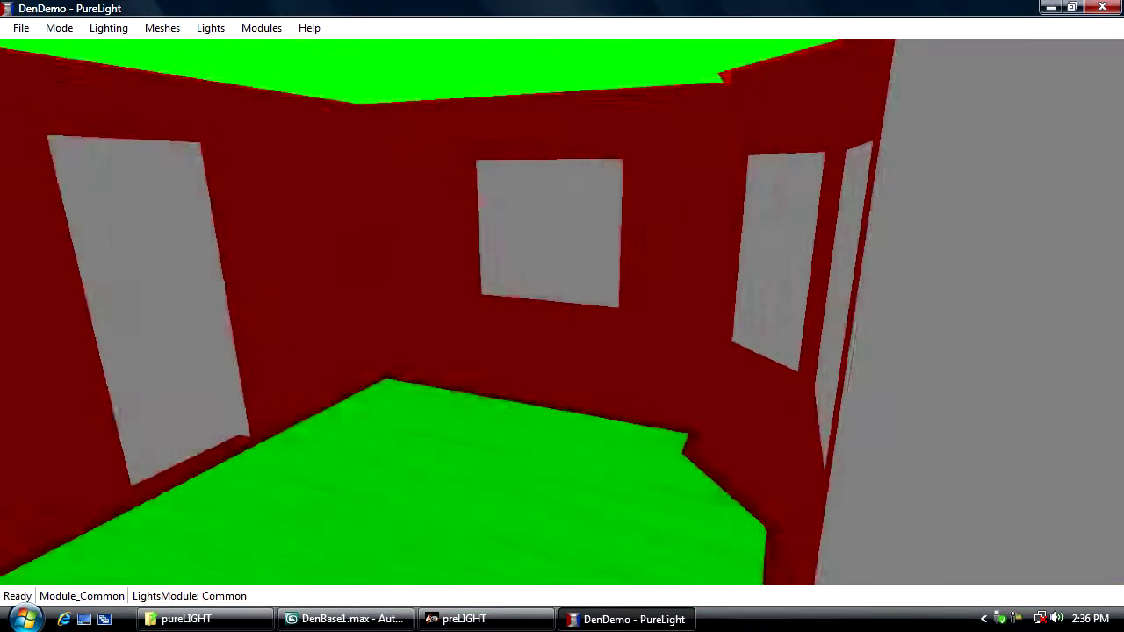
key("s")
key("d")
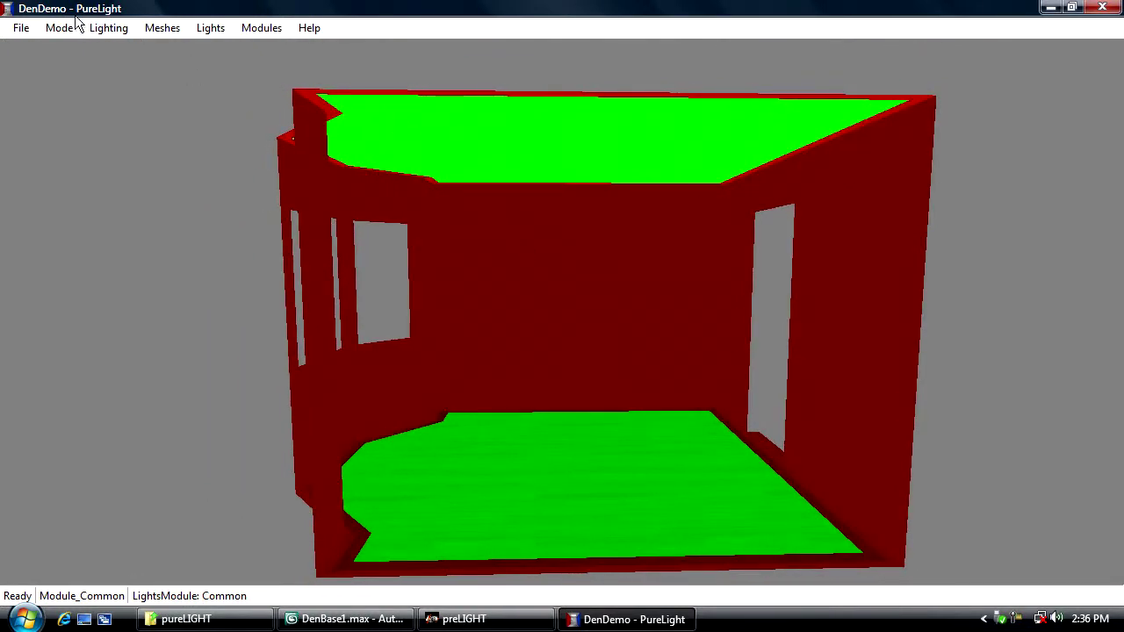
- Bake the room's lighting at 1 sample, stop the bake, and inspect the lit room from inside and outside
left_click(108, 27)
mouse_move(130, 48)
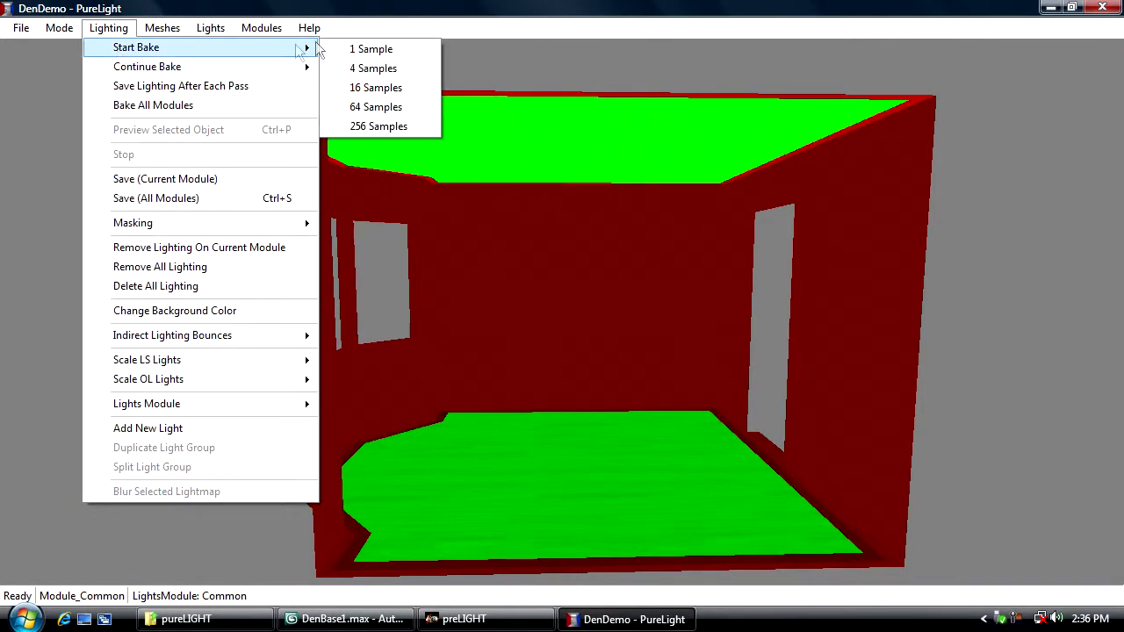
left_click(375, 50)
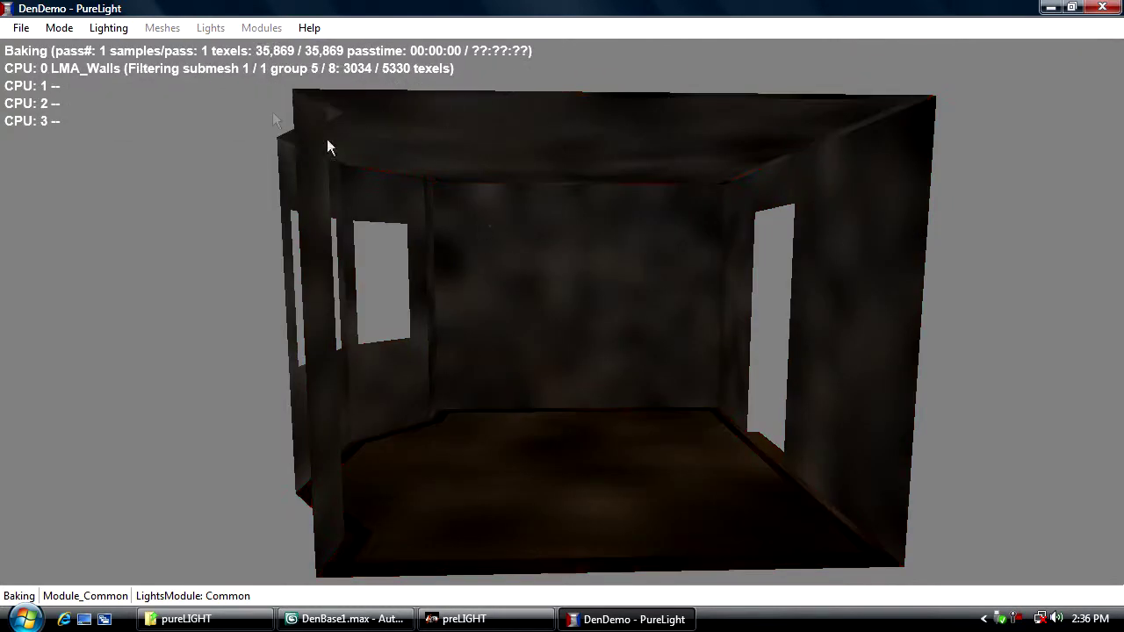
left_click(108, 27)
left_click(161, 155)
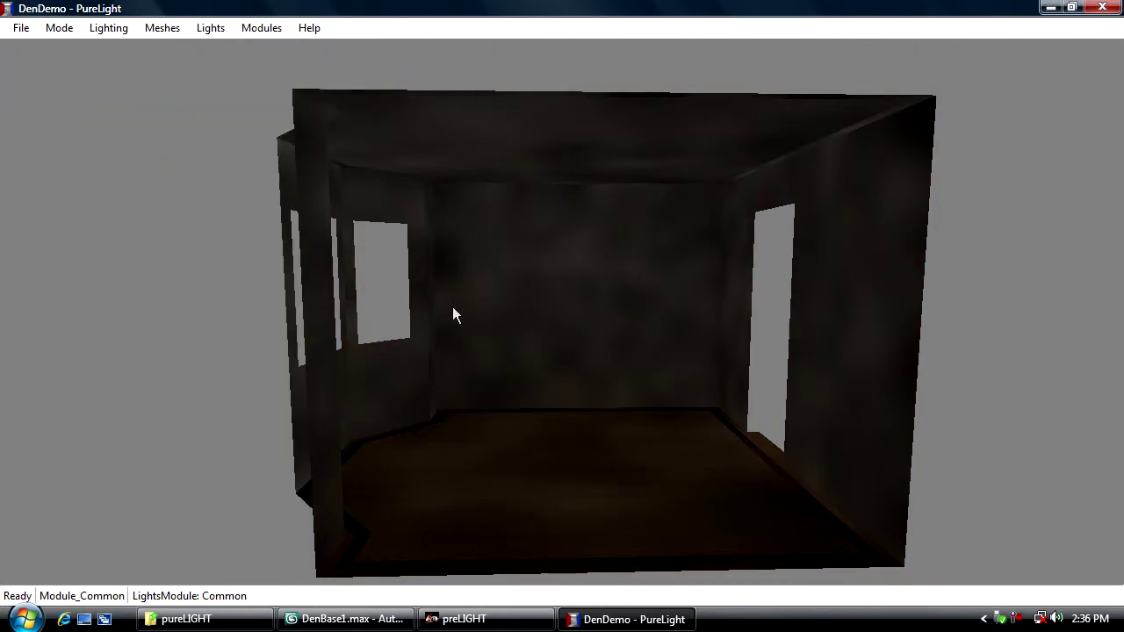
key("w")
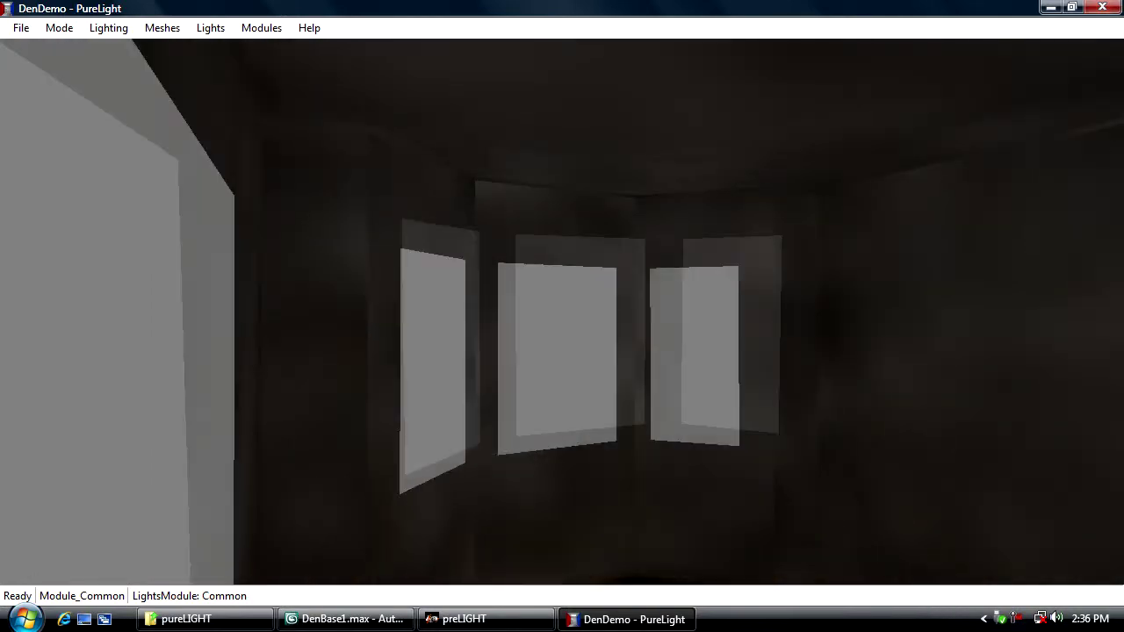
key("s")
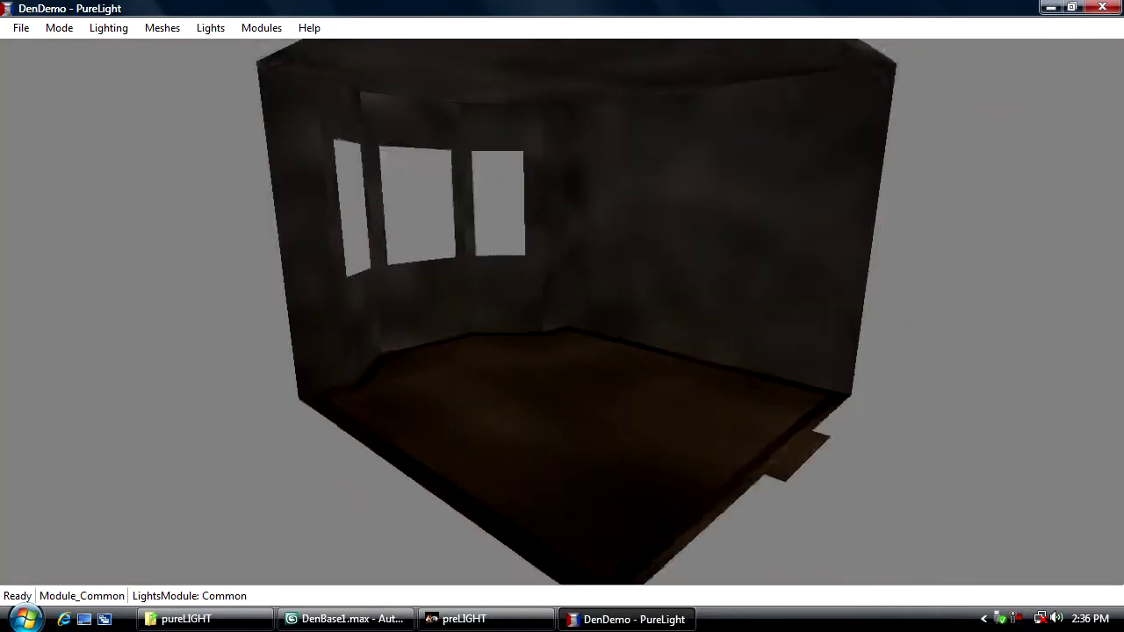
key("w")
key("w")
key("s")
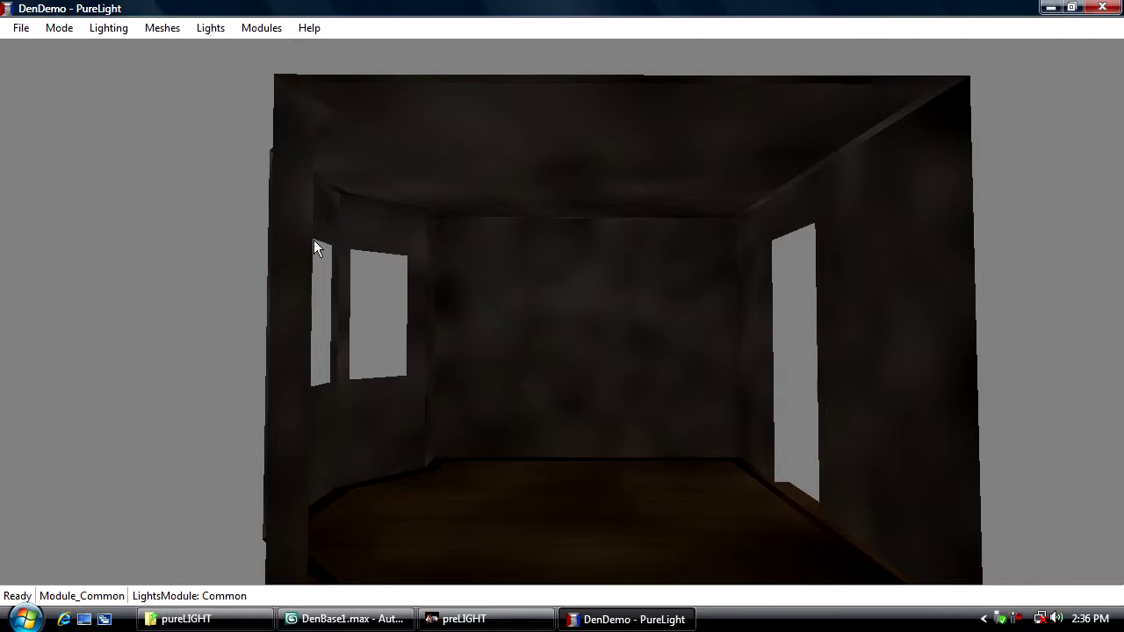
- Change the scene's background color to pure red (255, 0, 0)
left_click(101, 29)
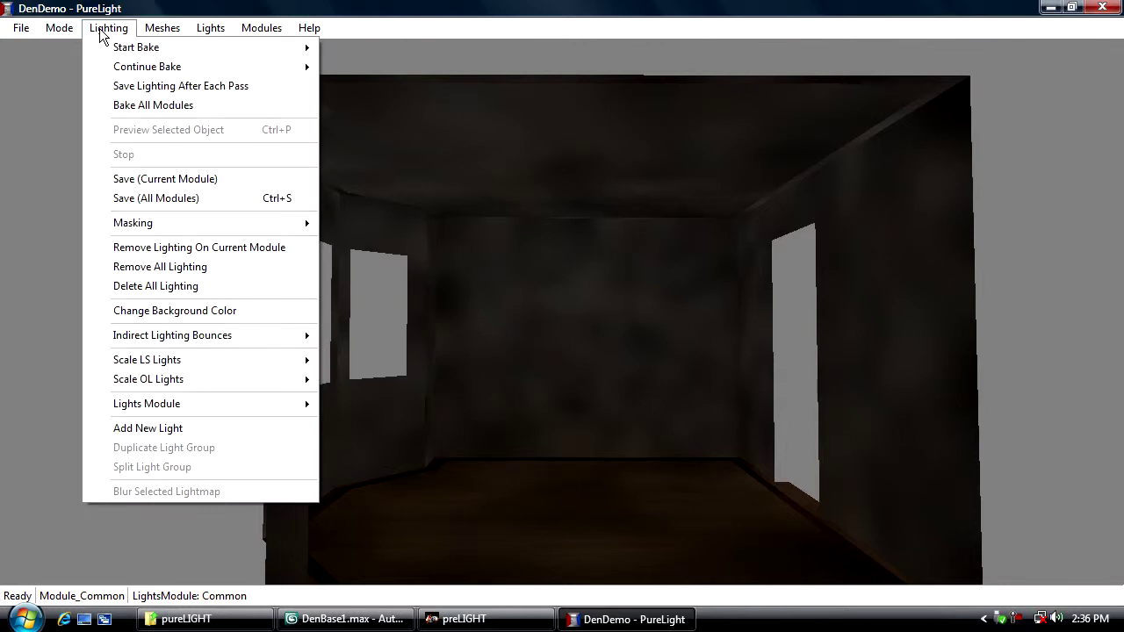
left_click(193, 309)
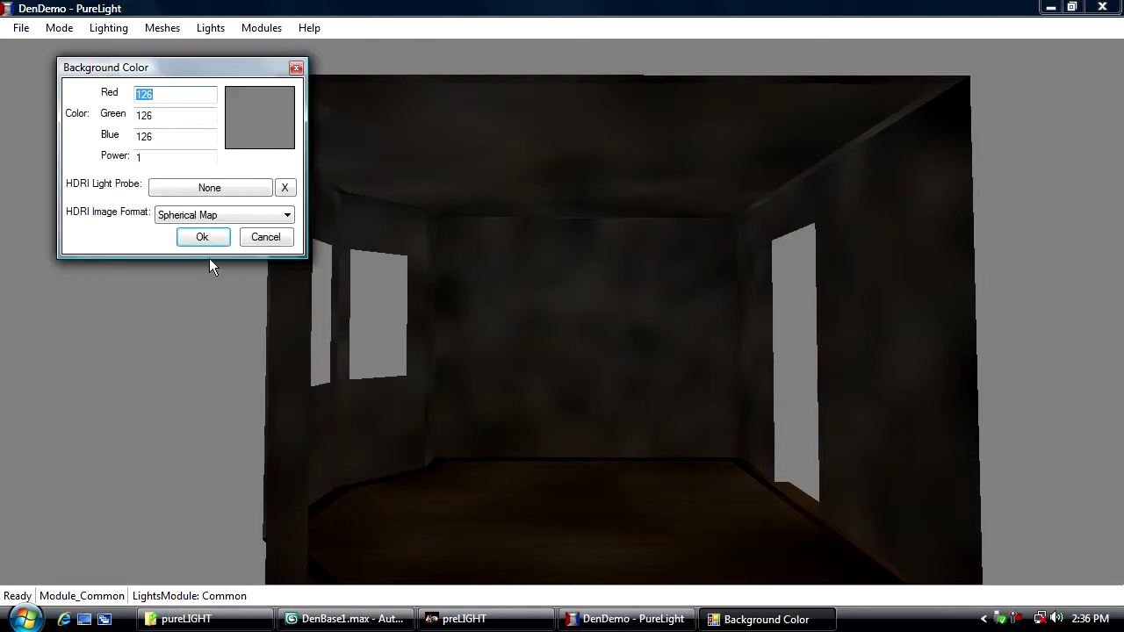
left_click(251, 119)
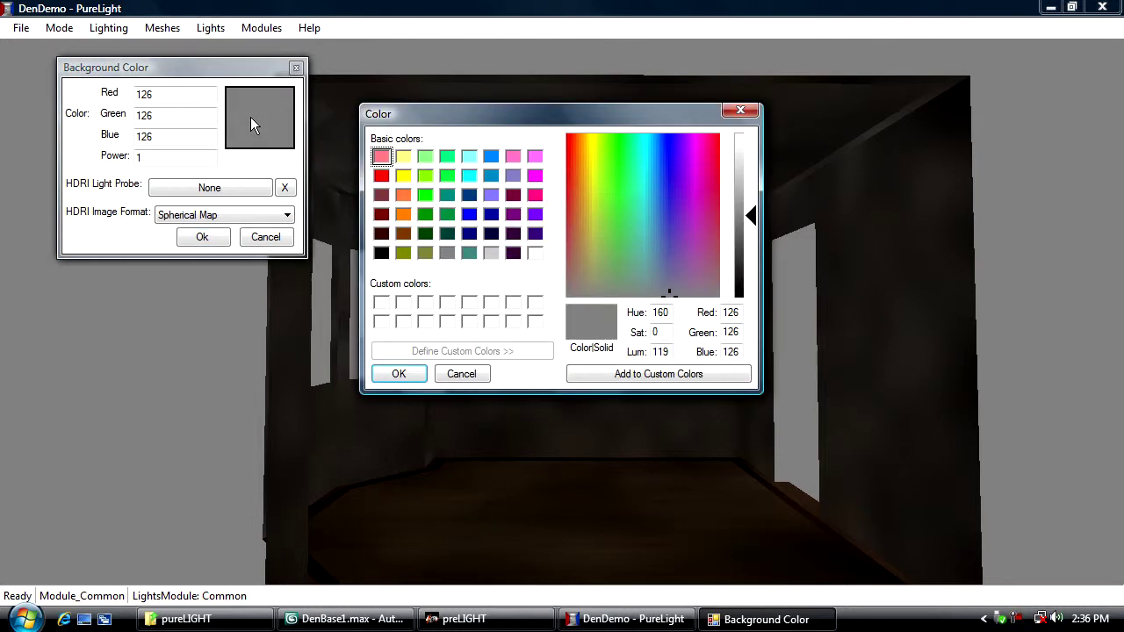
left_click(381, 175)
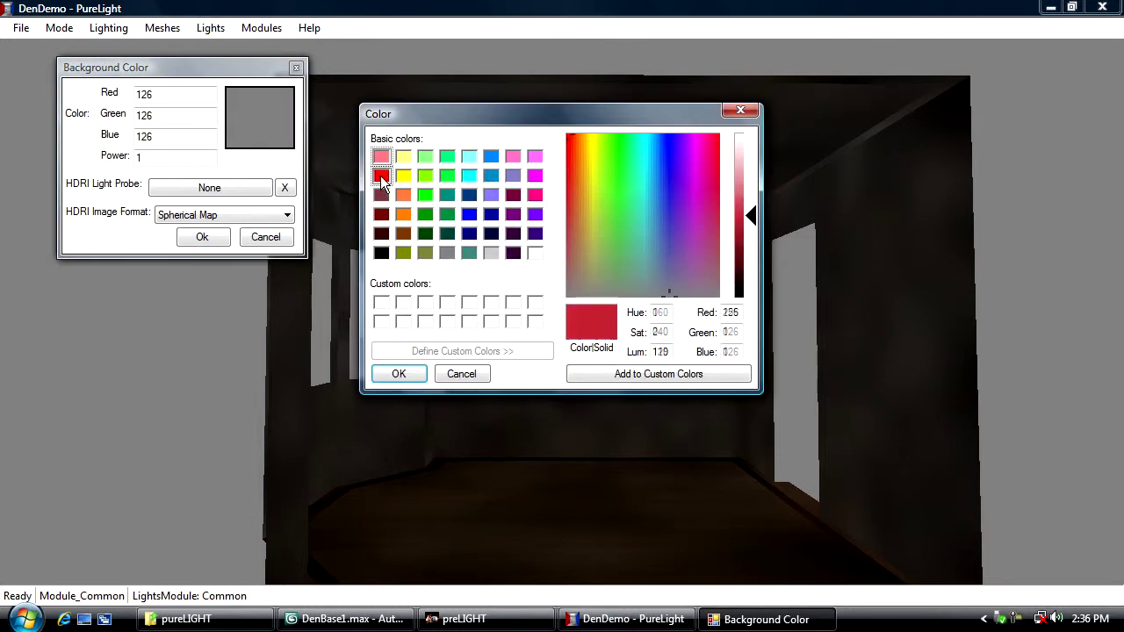
left_click(396, 373)
double_click(195, 157)
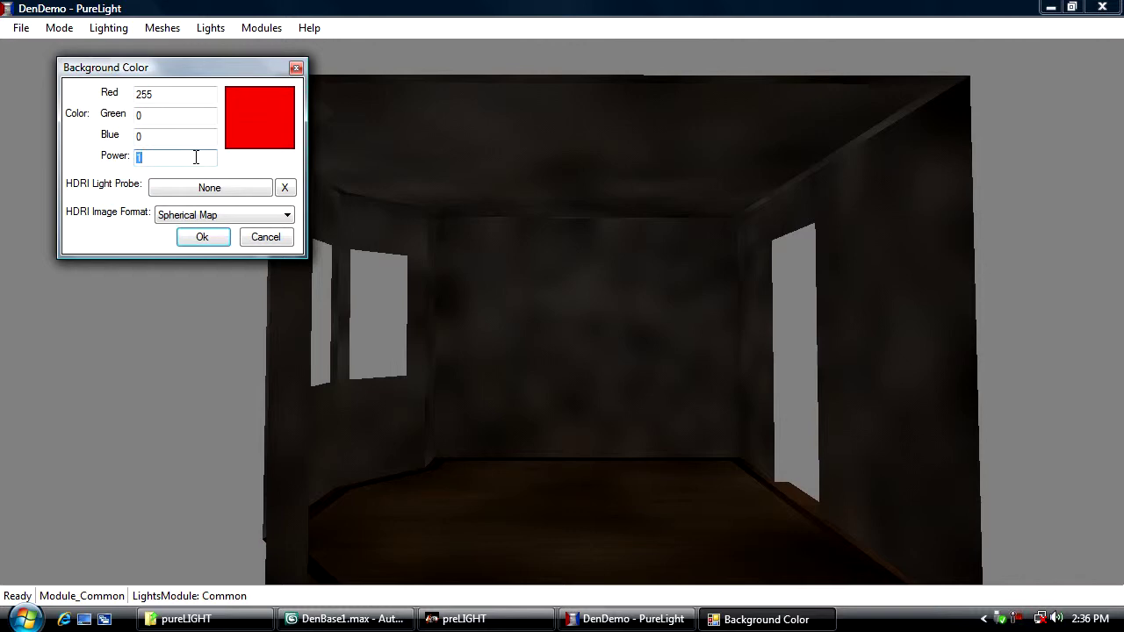
left_click(202, 237)
- Rebake the room at 1 sample with the red background, and stop the bake
left_click(108, 27)
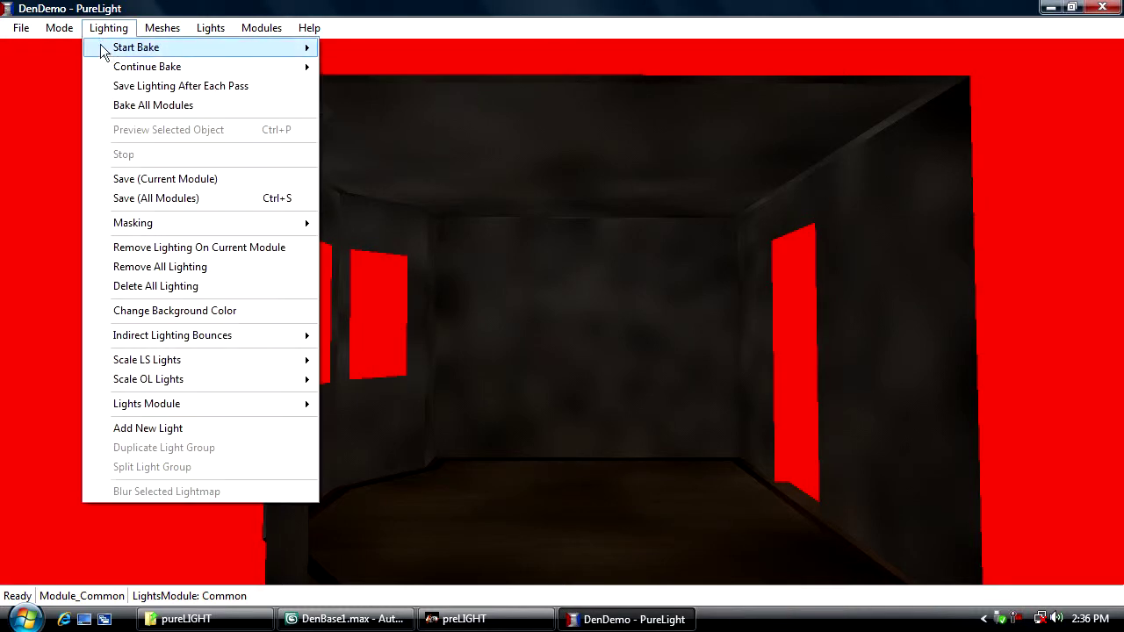
mouse_move(312, 47)
left_click(348, 50)
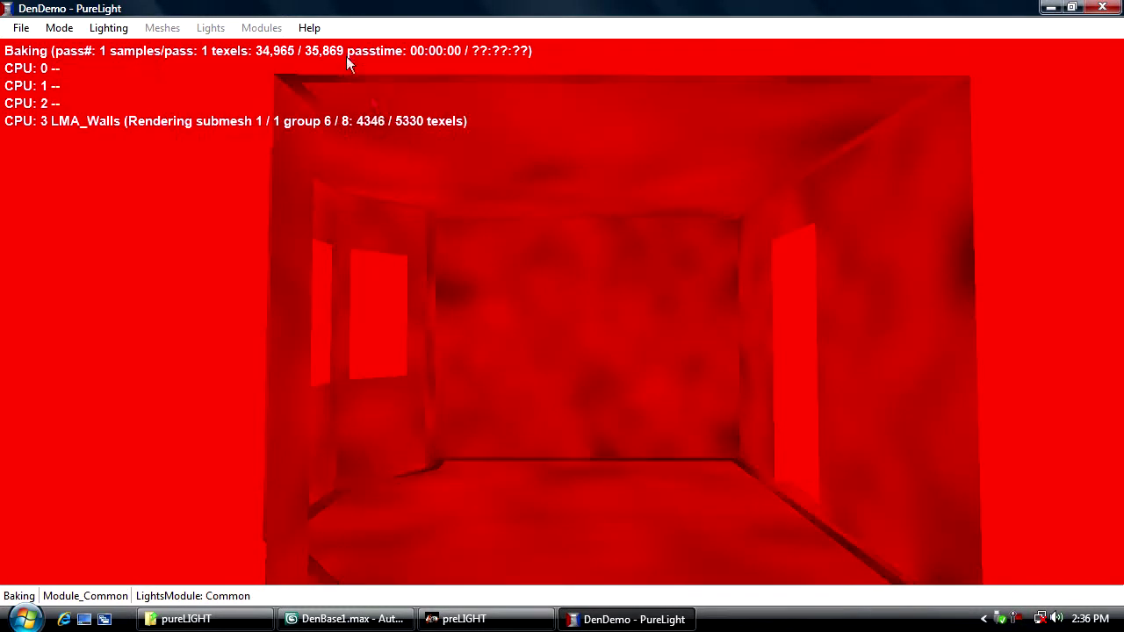
left_click(108, 27)
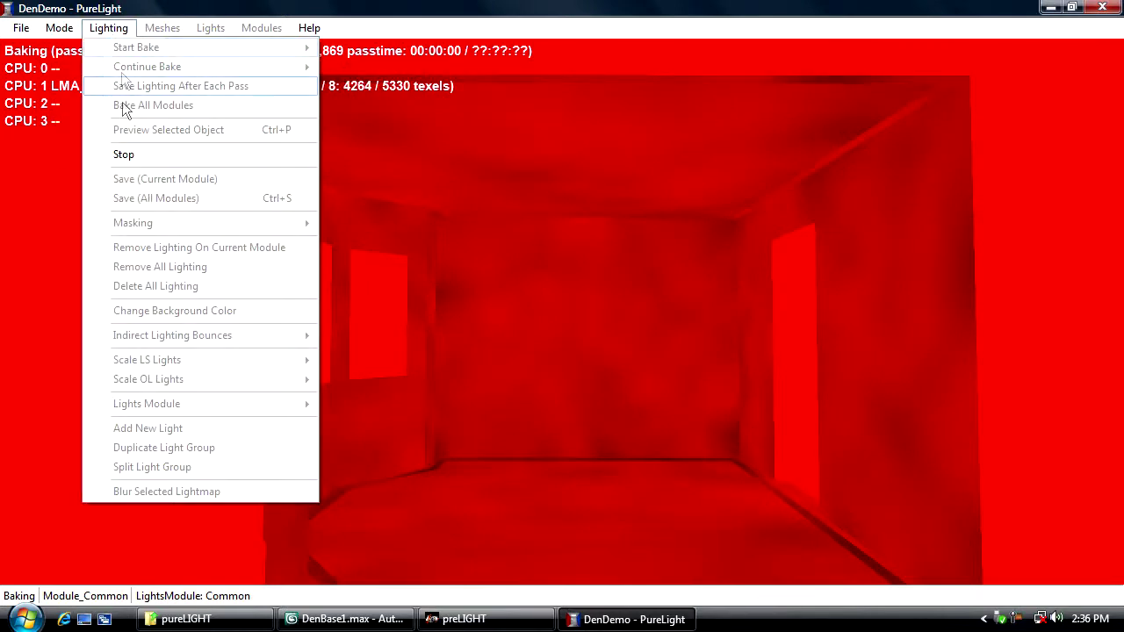
left_click(133, 155)
- Change the scene's background color to a muted blue (106, 121, 149) with a power of 1
left_click(108, 28)
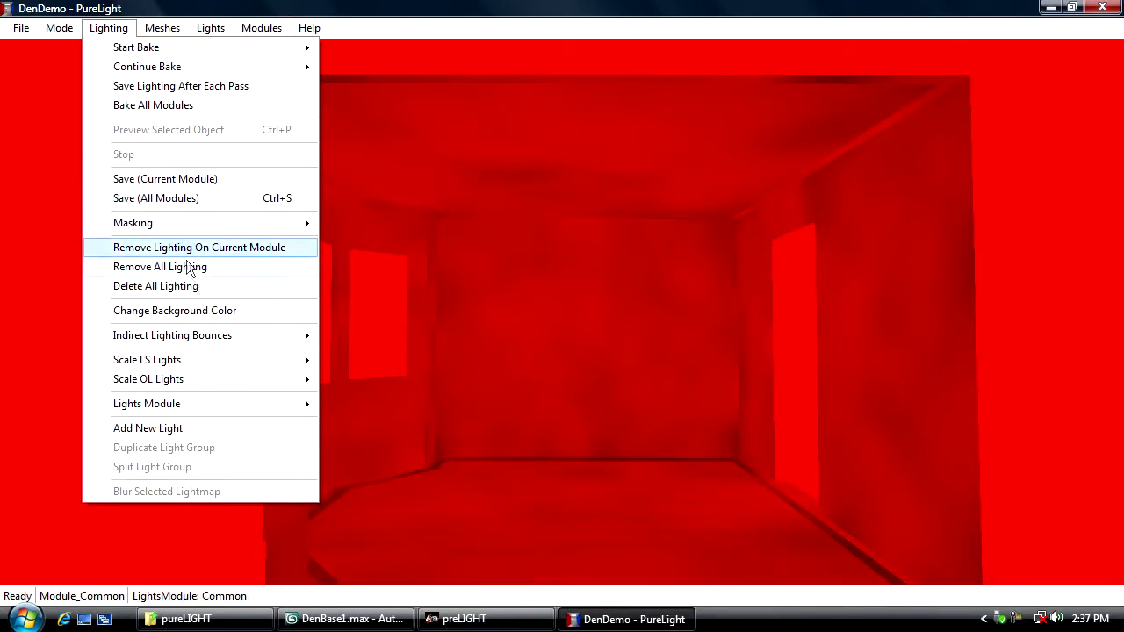
left_click(195, 313)
left_click(270, 144)
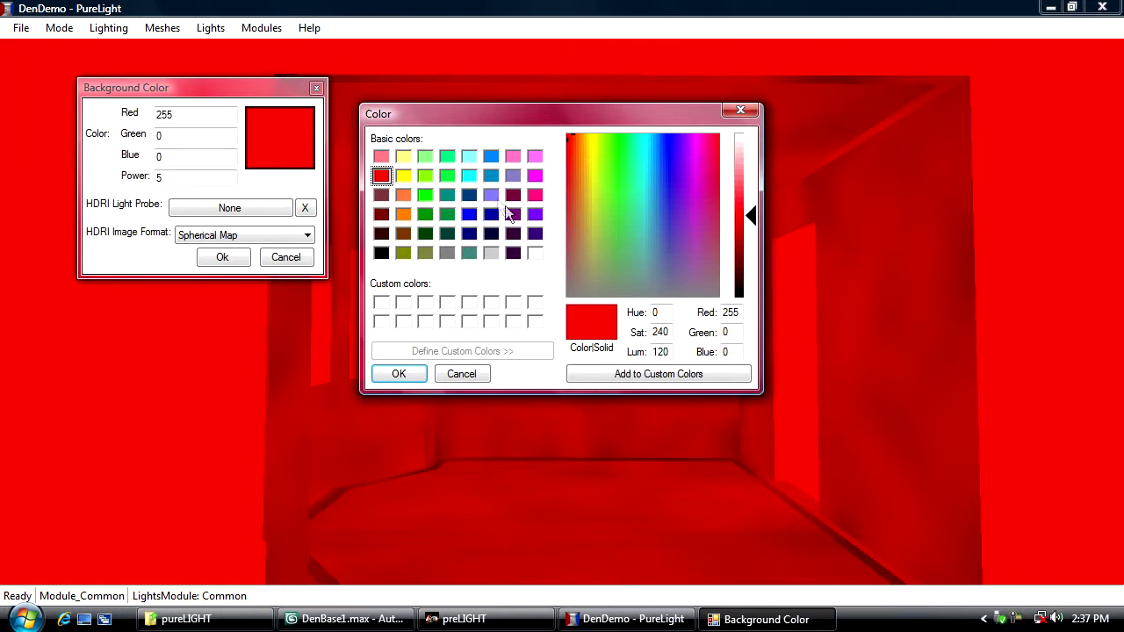
left_click_drag(673, 244, 673, 267)
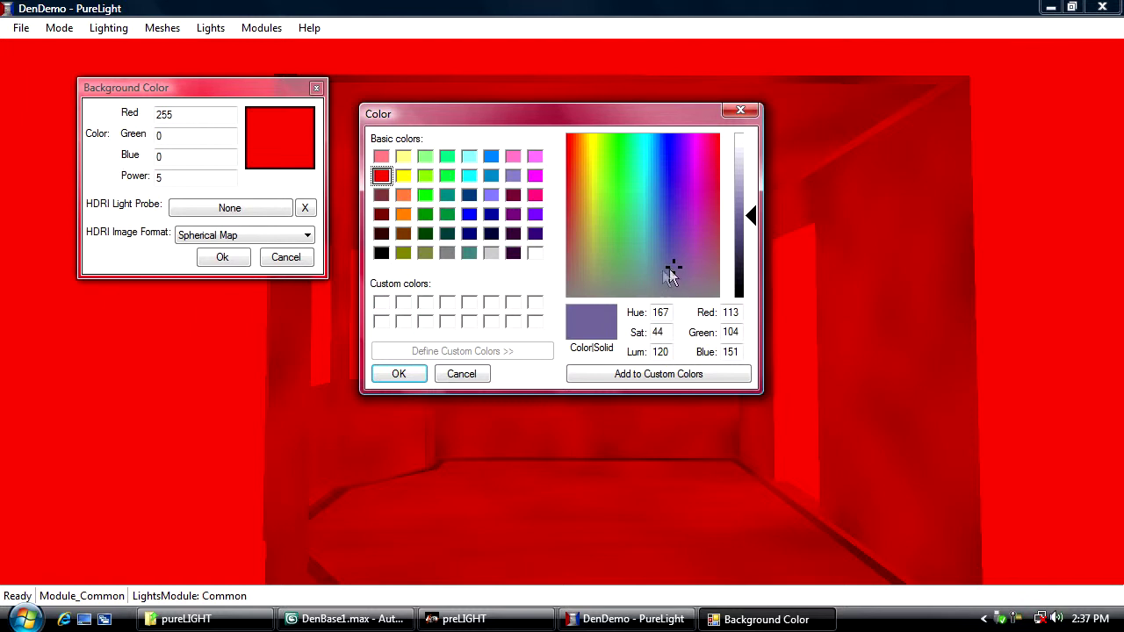
left_click(660, 270)
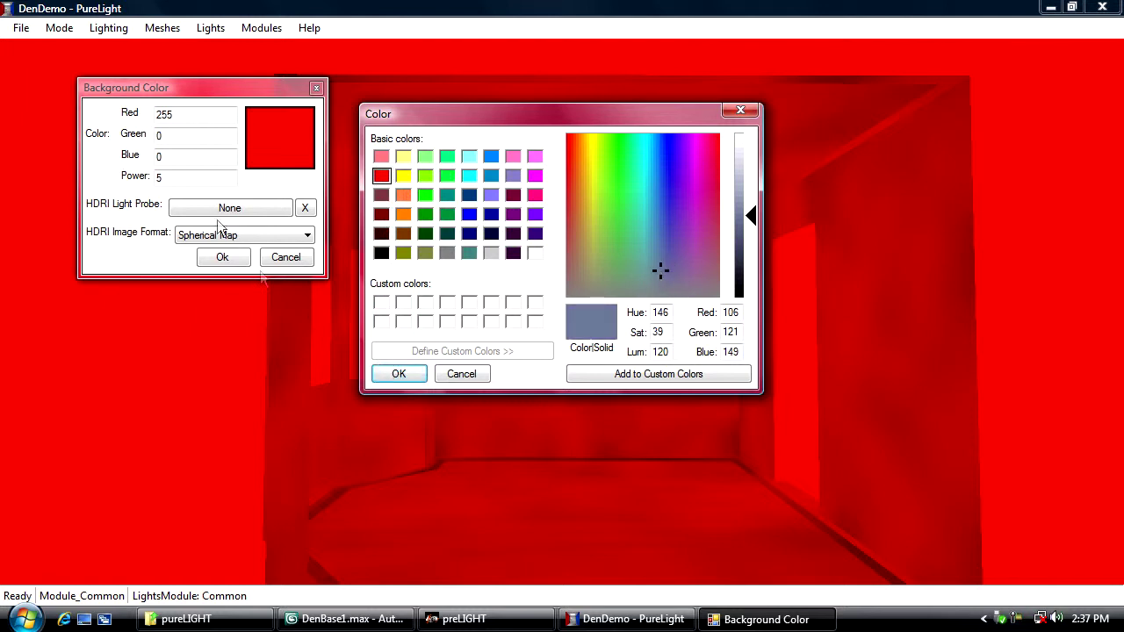
left_click(395, 378)
double_click(188, 178)
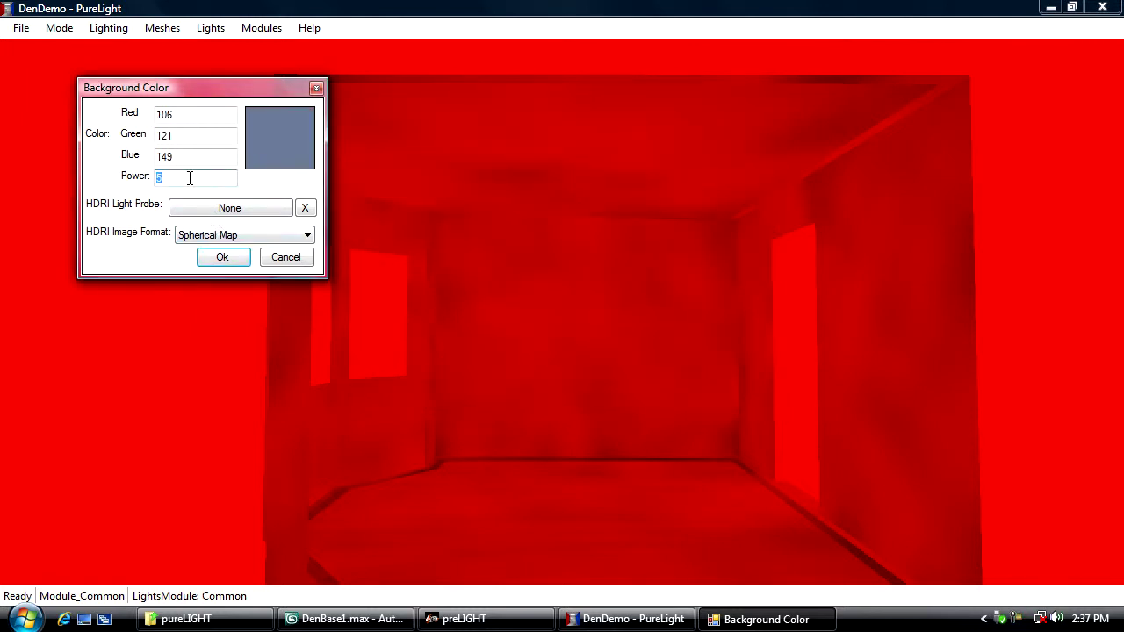
type("1")
left_click(208, 255)
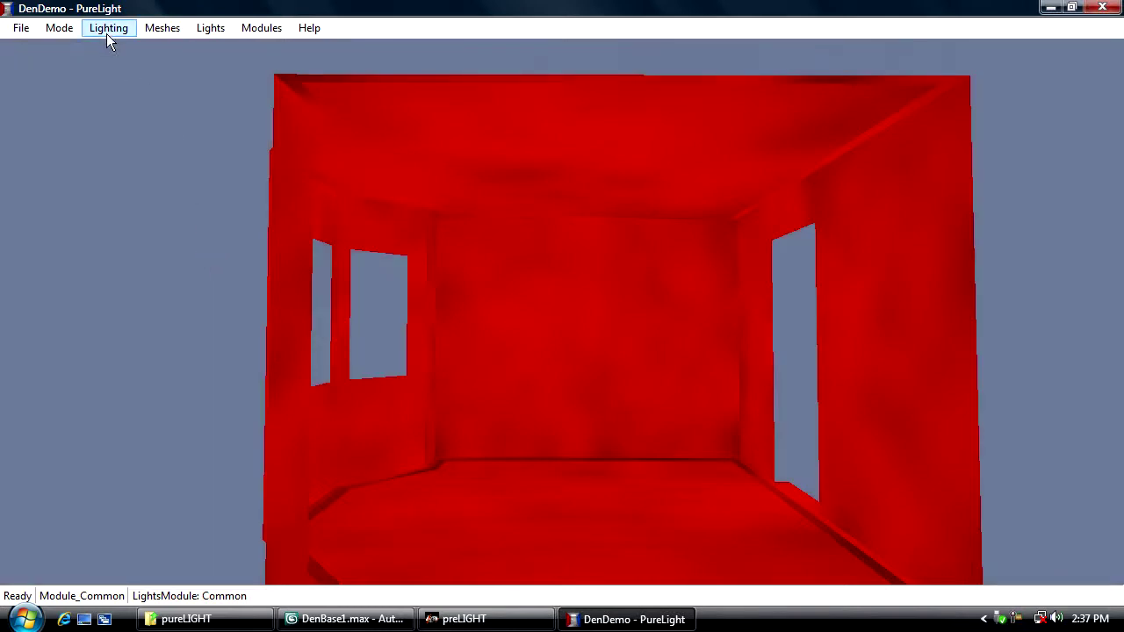
- Rebake the room at 1 sample with the blue background, stop the bake, and view the bay windows up close
left_click(107, 33)
mouse_move(113, 45)
left_click(356, 48)
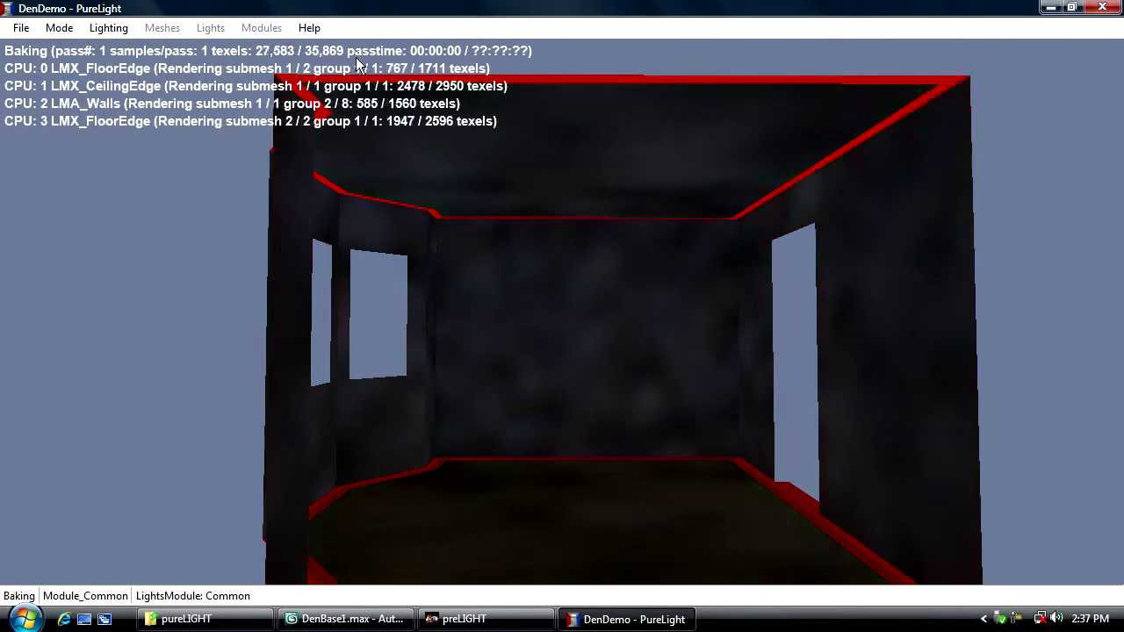
left_click(108, 27)
left_click(146, 161)
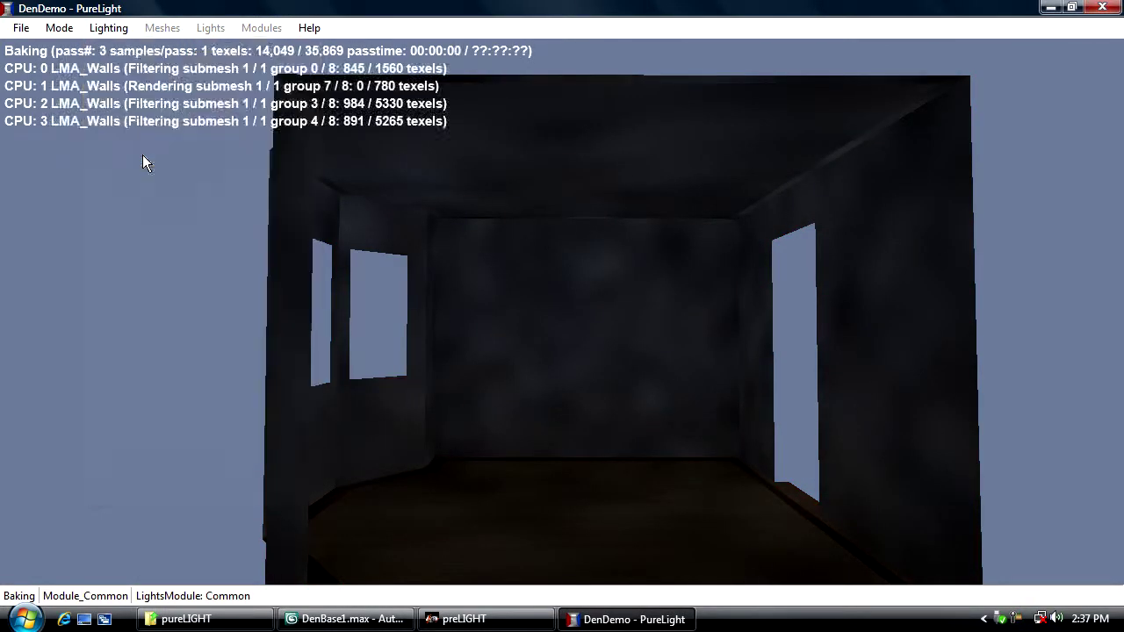
right_click_drag(143, 164, 342, 368)
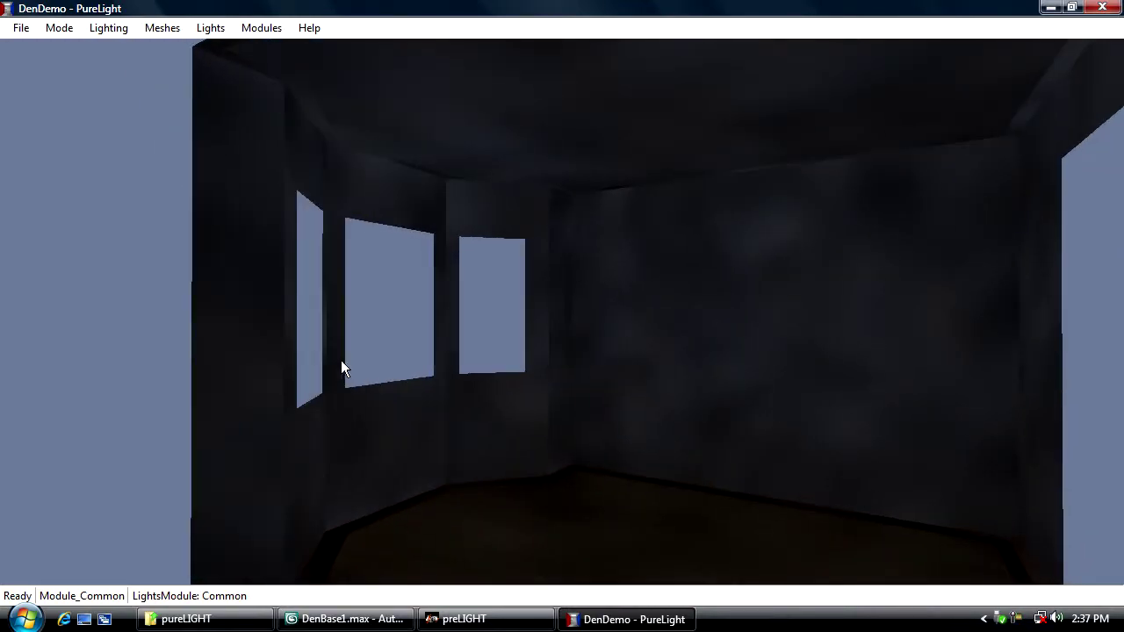
- Switch to 3ds Max and look over the furnished den from above
left_click(347, 619)
scroll(489, 379, "down", 4)
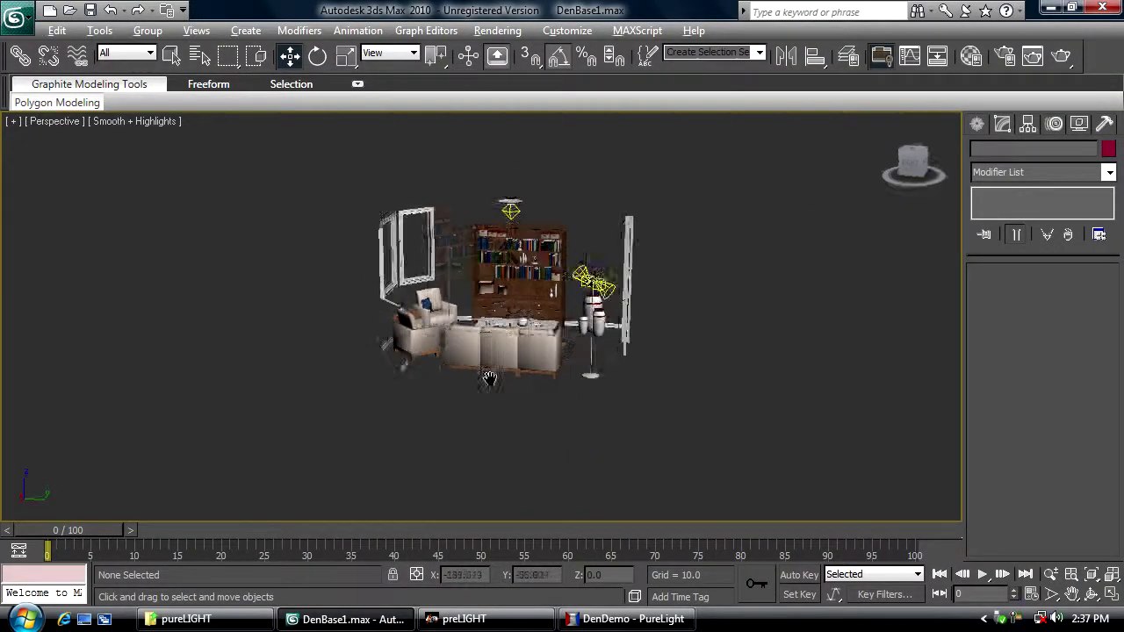
middle_click_drag(490, 380, 567, 497, "alt")
scroll(567, 497, "up", 4)
left_click(1016, 619)
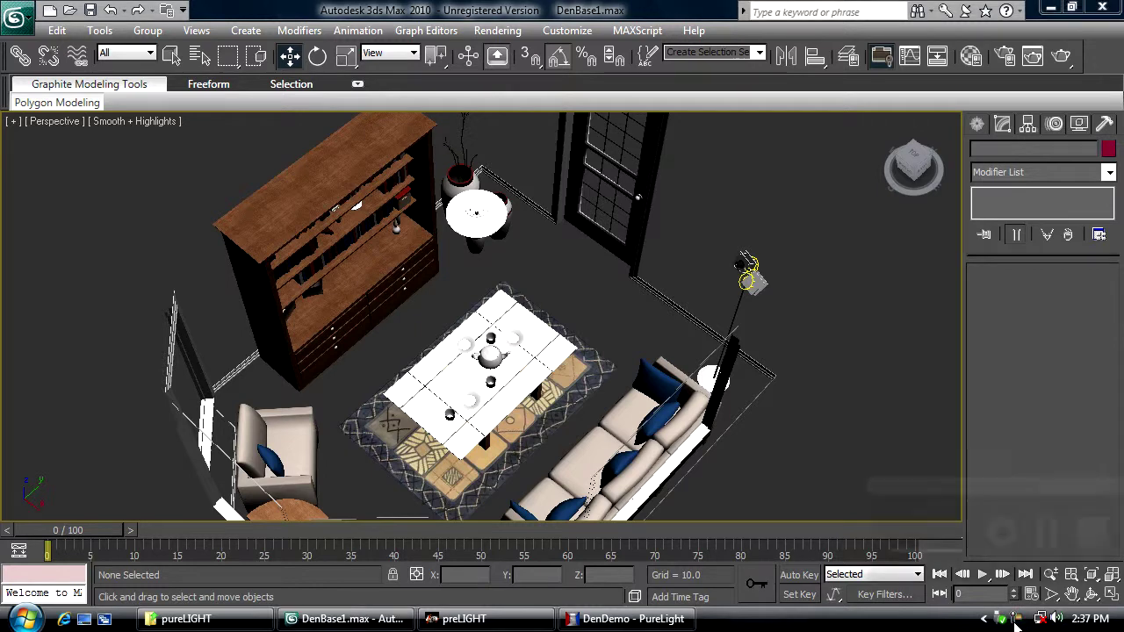
left_click(1016, 620)
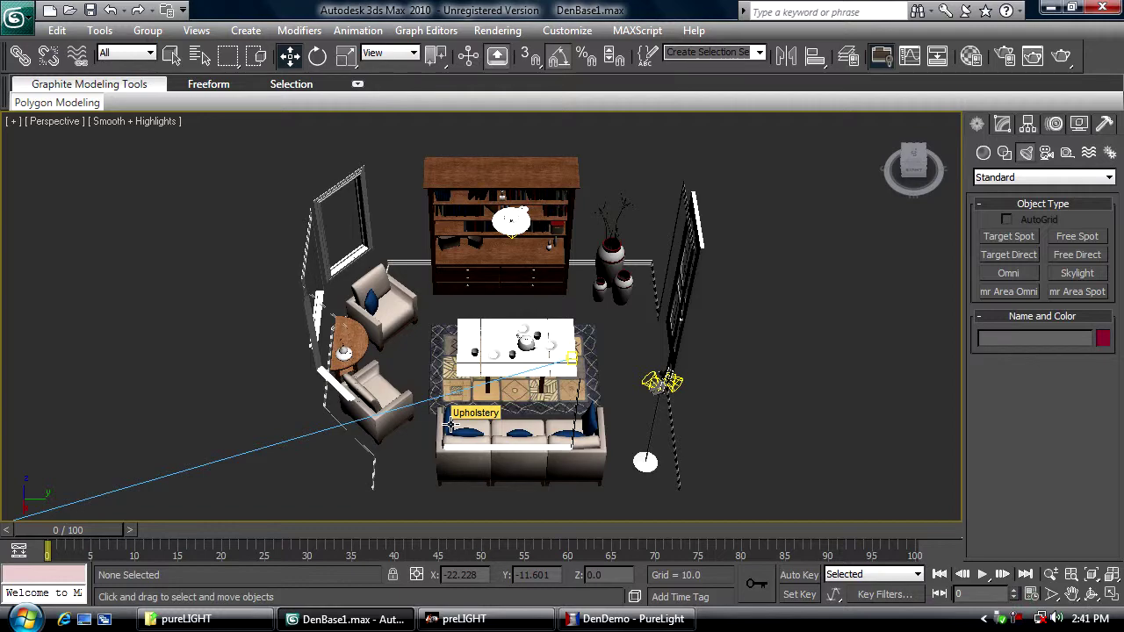
- Export the direct light outside the den windows as an ASE file named LS_Sun in the Lights_Common folder
middle_click_drag(414, 476, 456, 379, "alt")
scroll(455, 379, "down", 3)
left_click(213, 208)
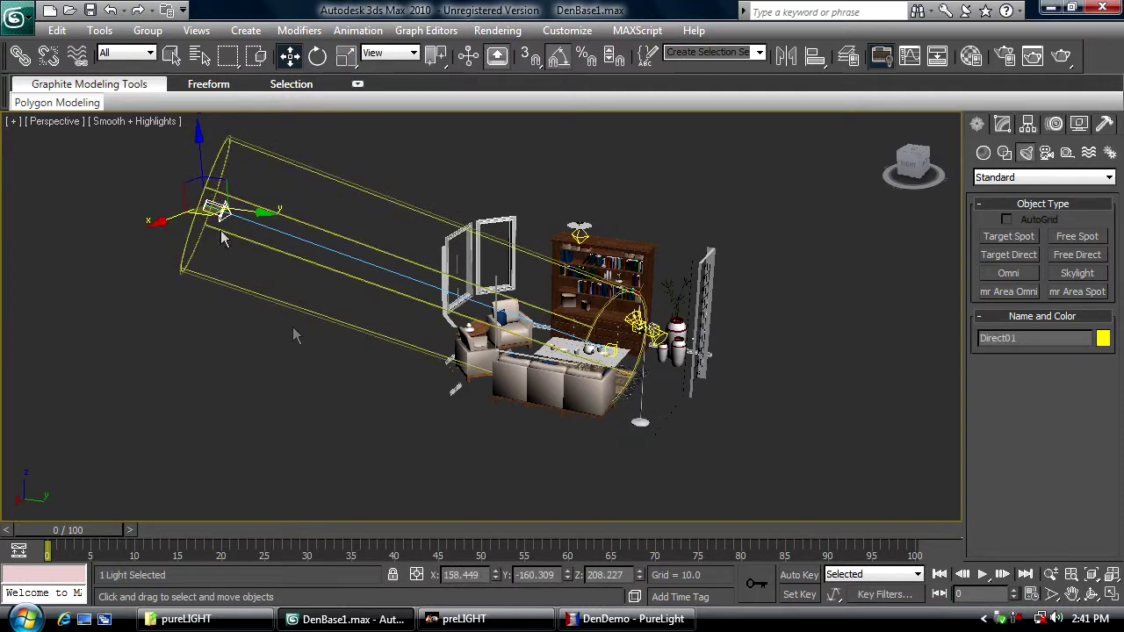
middle_click_drag(213, 207, 317, 439, "alt")
key("alt+e")
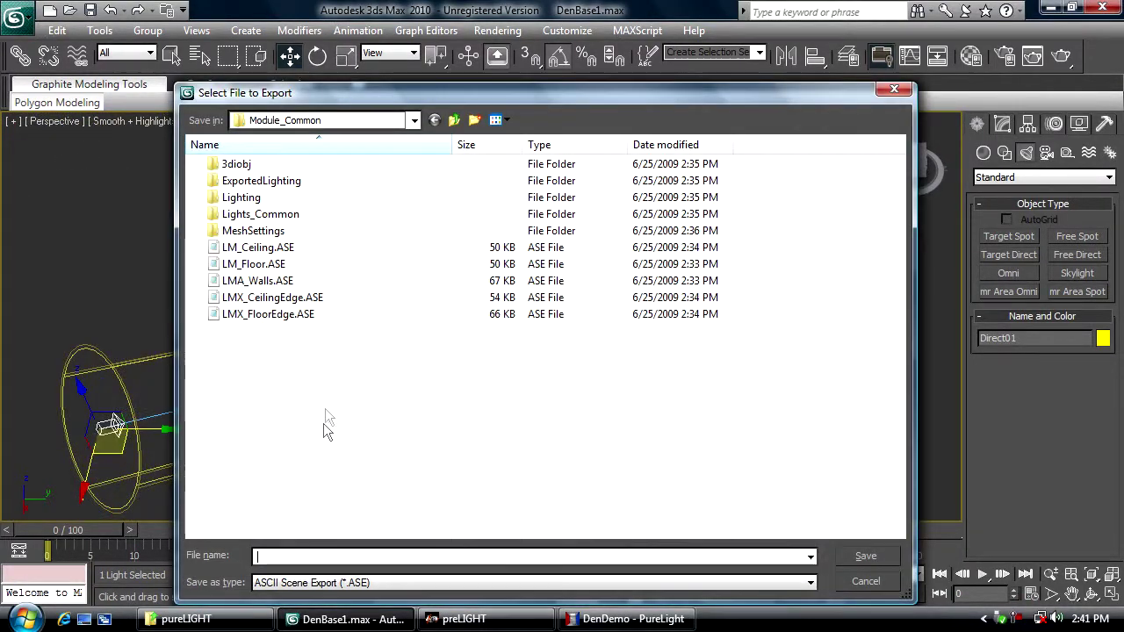
double_click(266, 215)
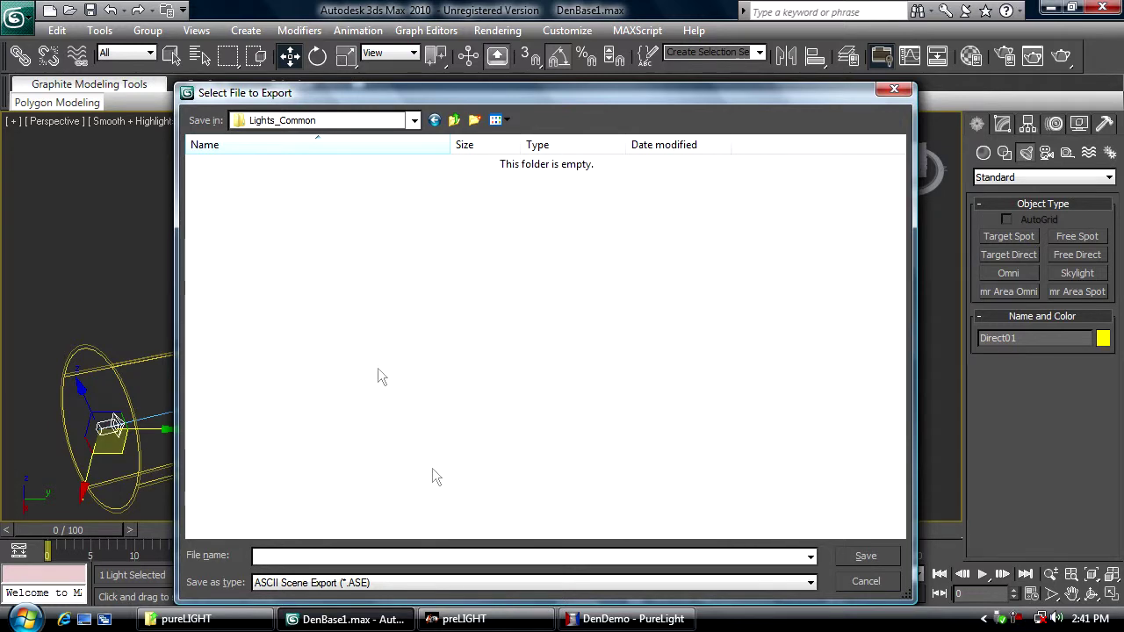
left_click(396, 555)
type("LS_Se")
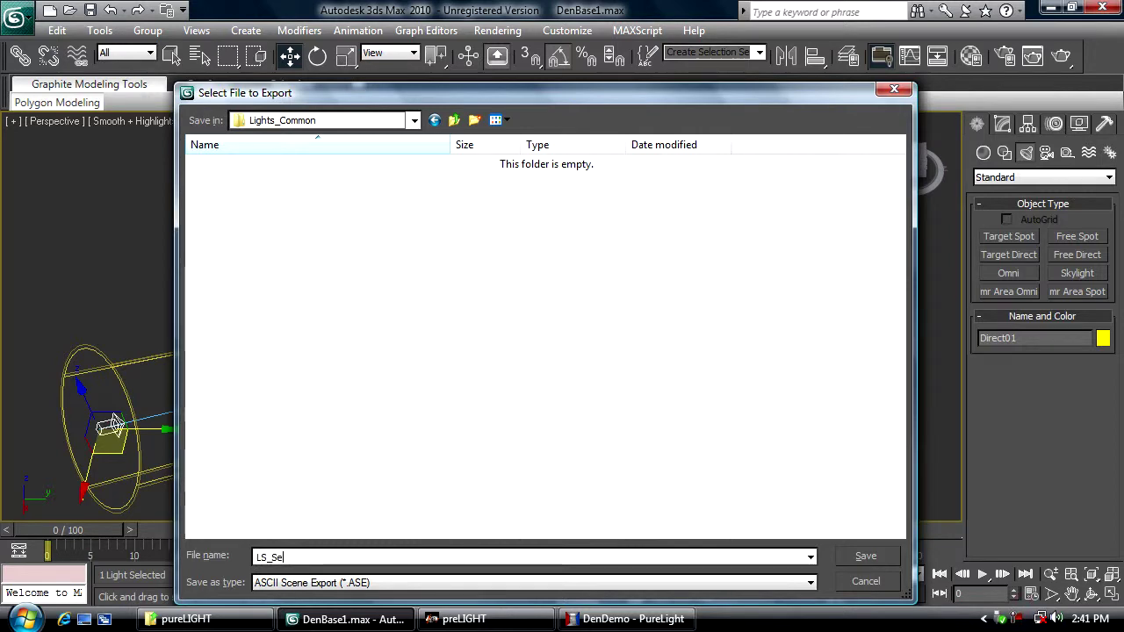
key("BackSpace")
type("un")
key("Return")
key("Return")
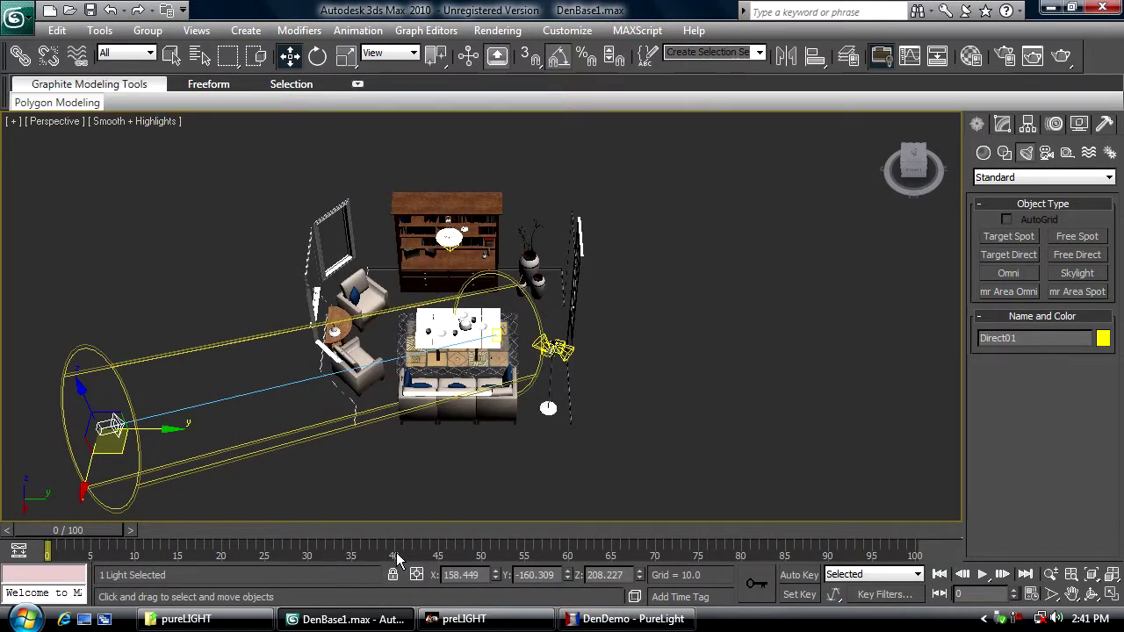
- Switch to preLIGHT, load the scene's modified files and convert LS_Sun.ASE
left_click(439, 618)
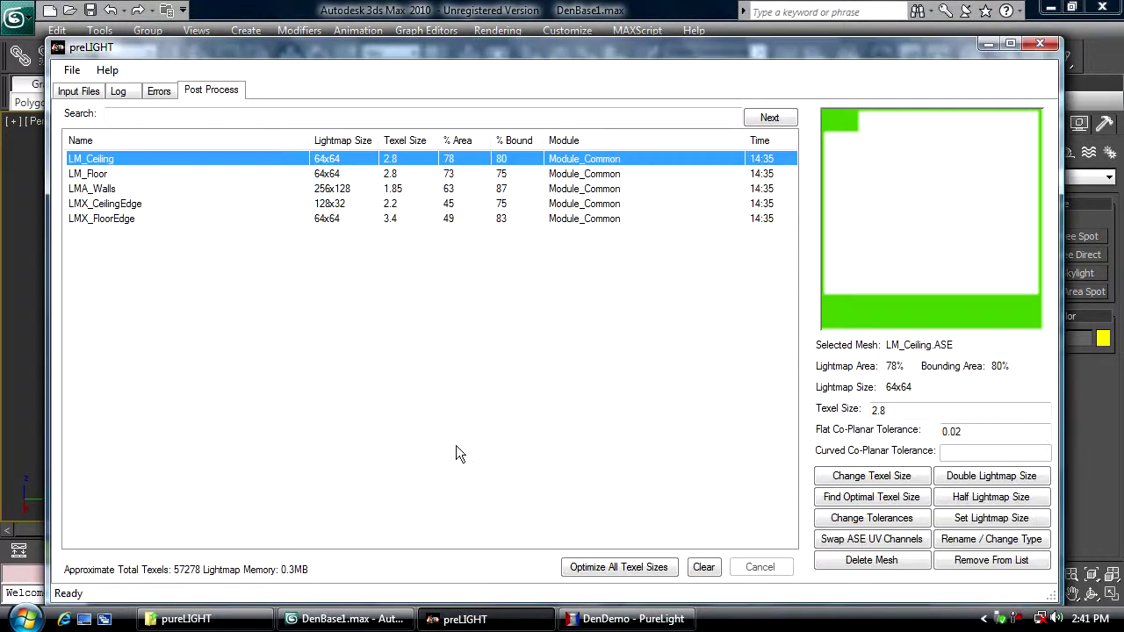
left_click(69, 72)
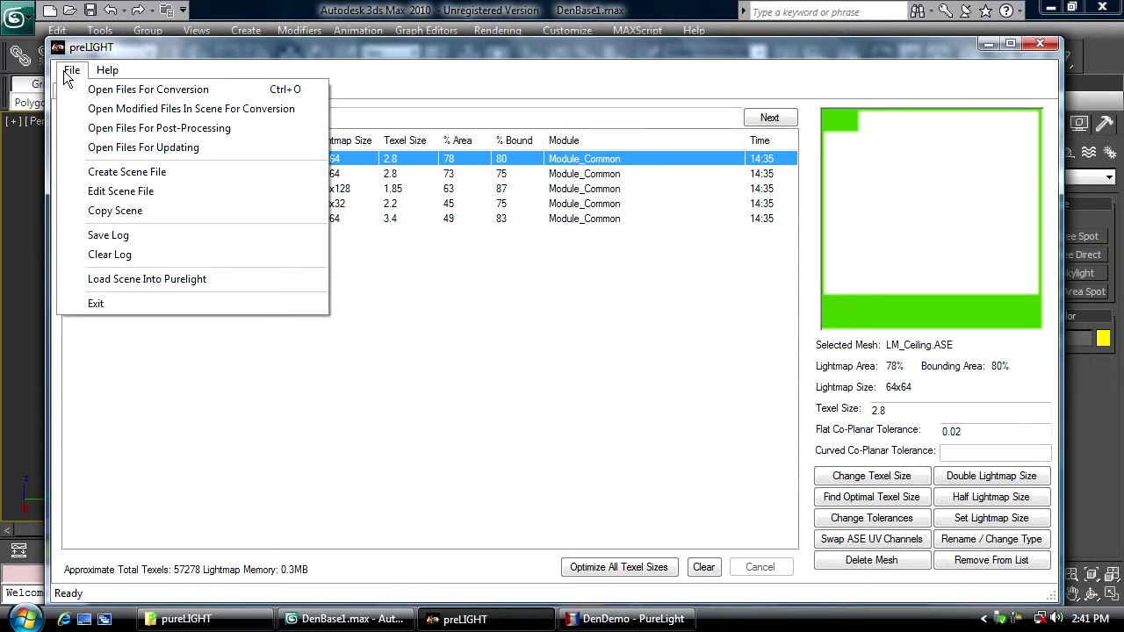
left_click(91, 111)
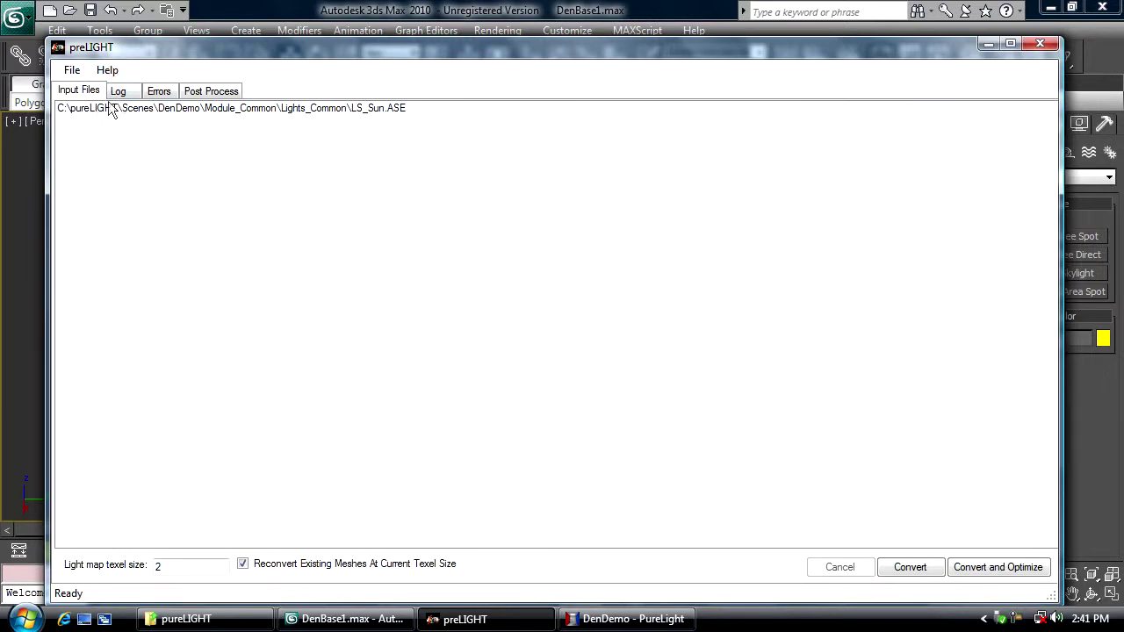
left_click(905, 567)
- Switch to PureLight, reload the DenDemo scene, check its list of lights, and bring the whole room into view
left_click(661, 625)
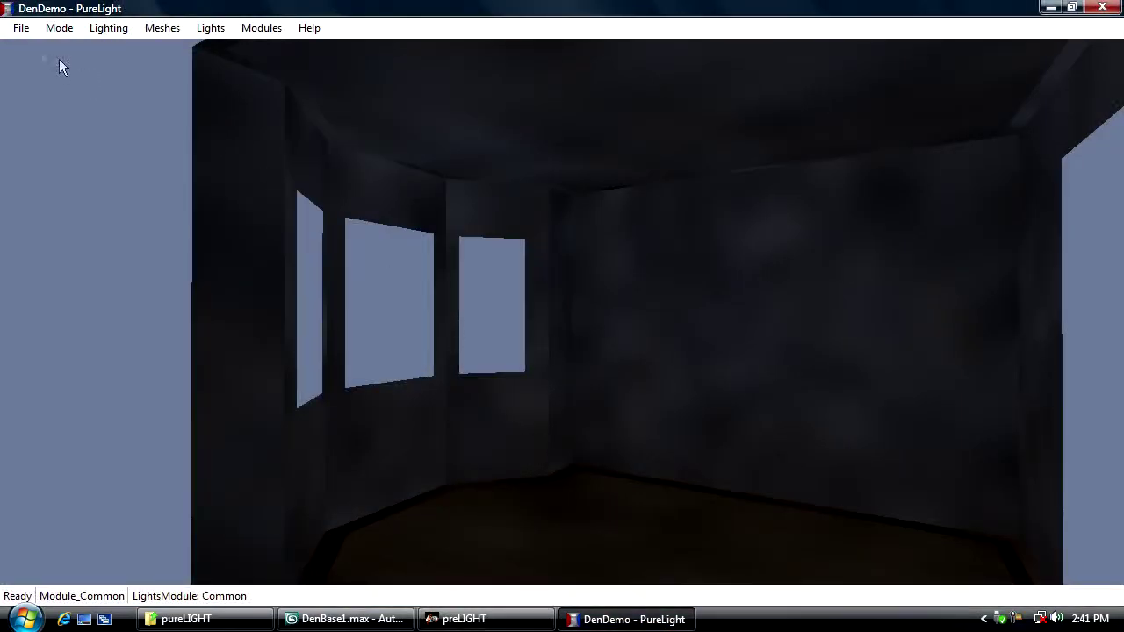
left_click(21, 28)
left_click(26, 67)
mouse_move(274, 261)
left_mouse_down()
mouse_move(369, 325)
mouse_move(369, 386)
mouse_move(273, 263)
left_mouse_up()
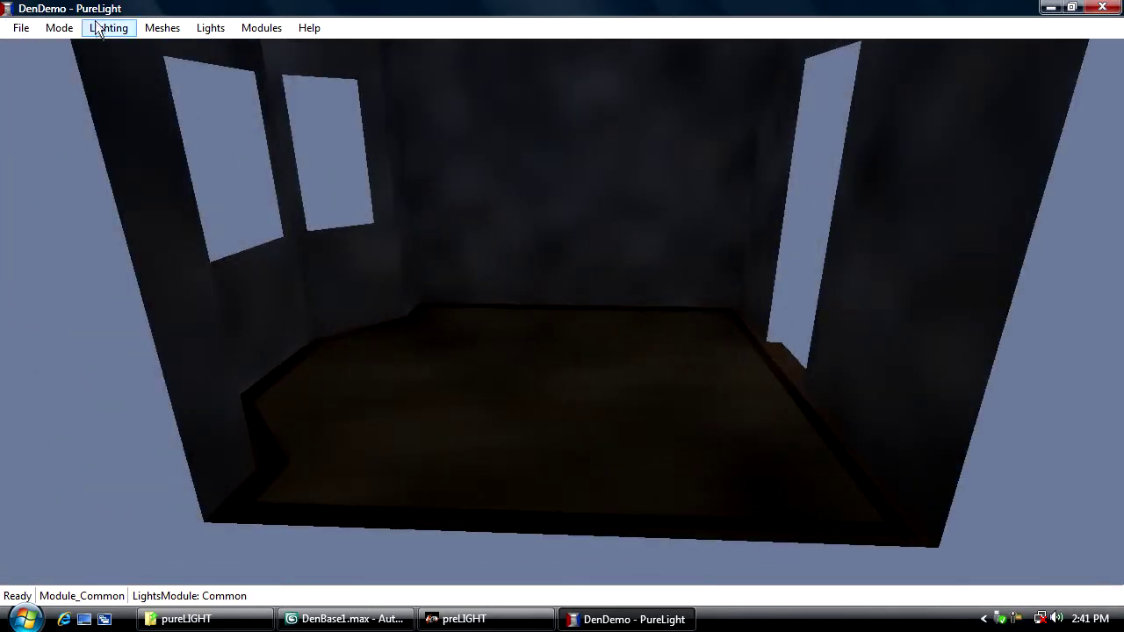
left_click(209, 27)
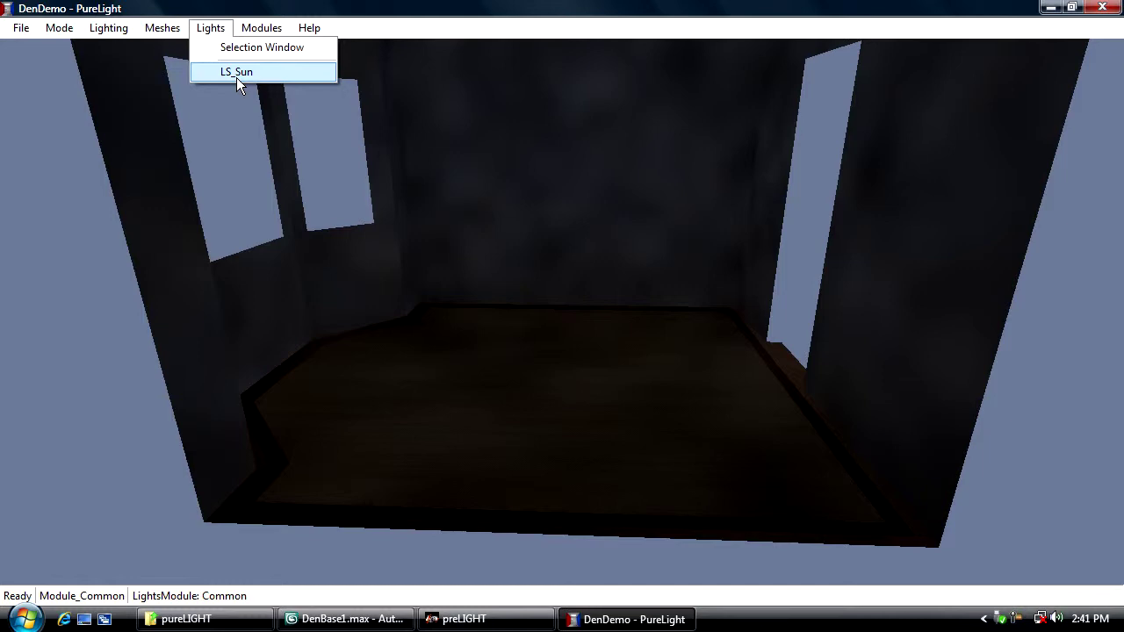
mouse_move(377, 193)
left_mouse_down()
mouse_move(377, 176)
mouse_move(376, 255)
mouse_move(375, 192)
left_mouse_up()
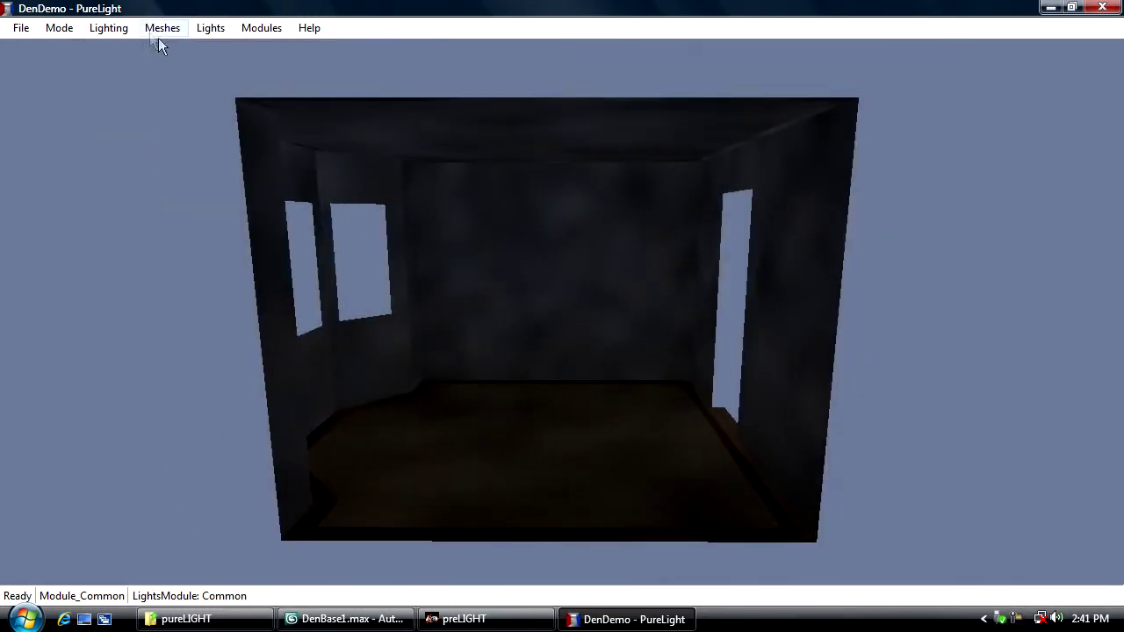
- Bake the room at 1 sample with the sun light included, and stop the bake
left_click(108, 28)
mouse_move(298, 45)
left_click(356, 52)
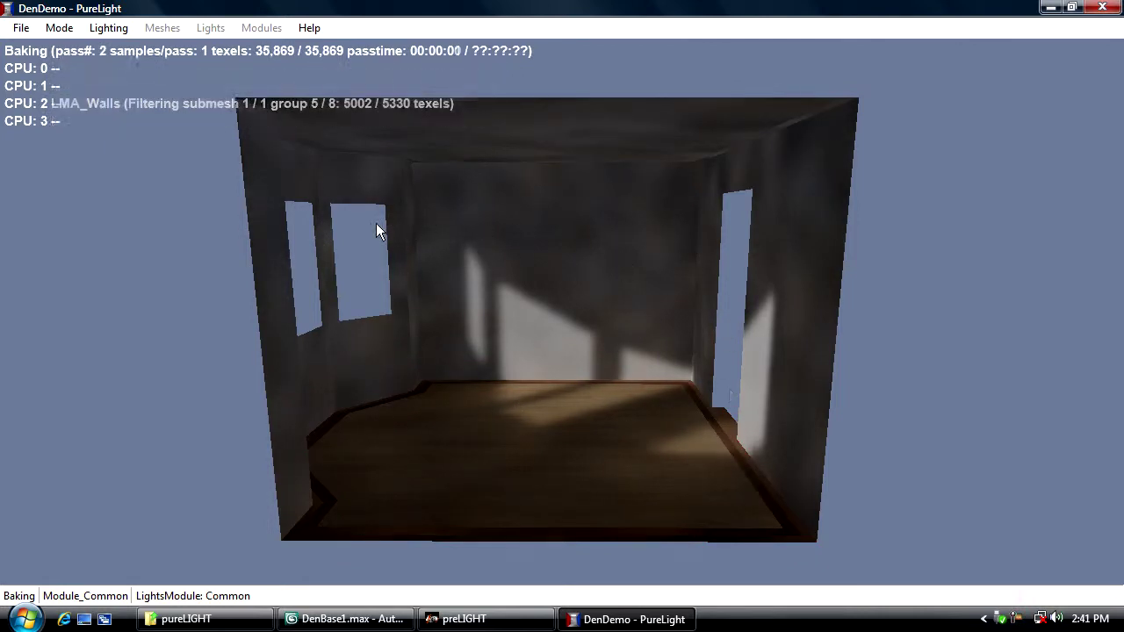
left_click(108, 27)
left_click(154, 153)
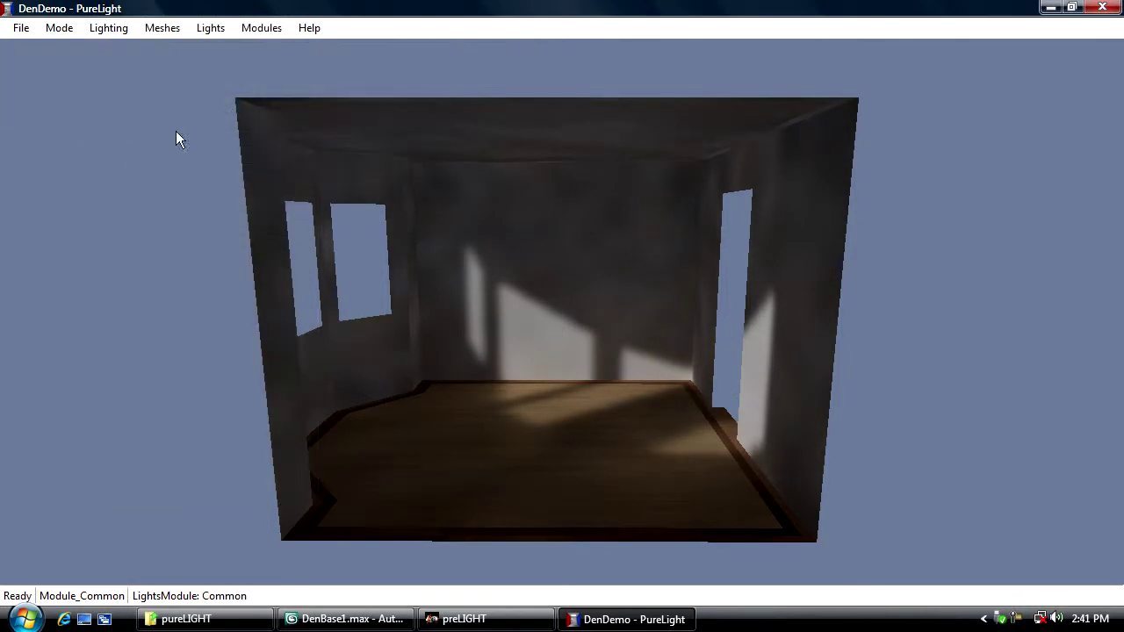
- Select the LS_Sun light from the list of lights, open its properties, and examine its rays around the room
left_click(210, 27)
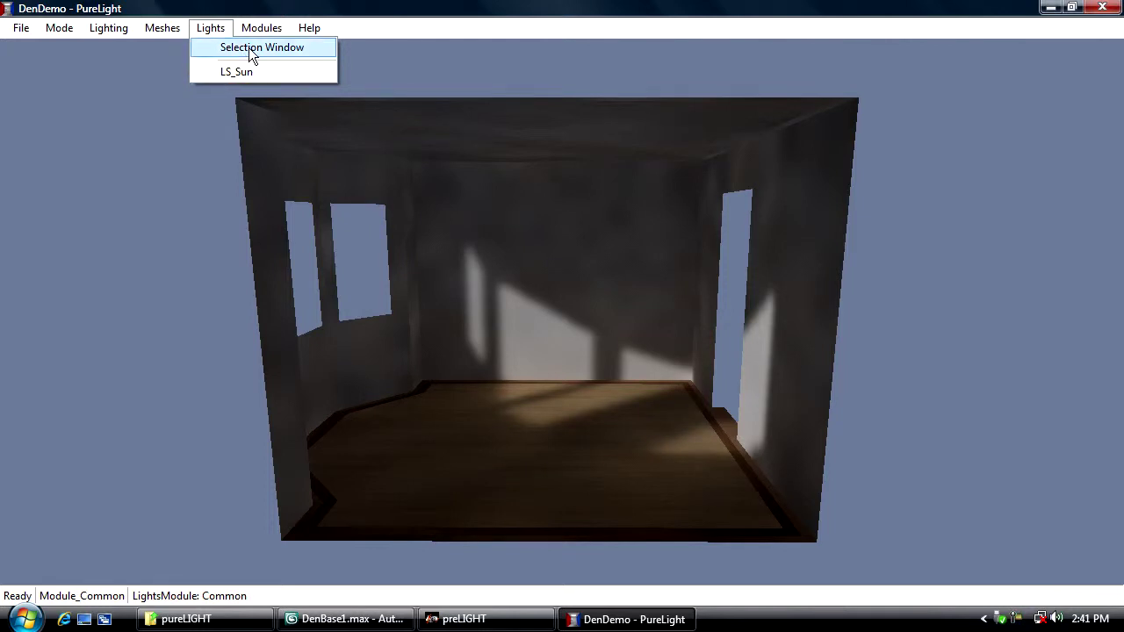
left_click(279, 48)
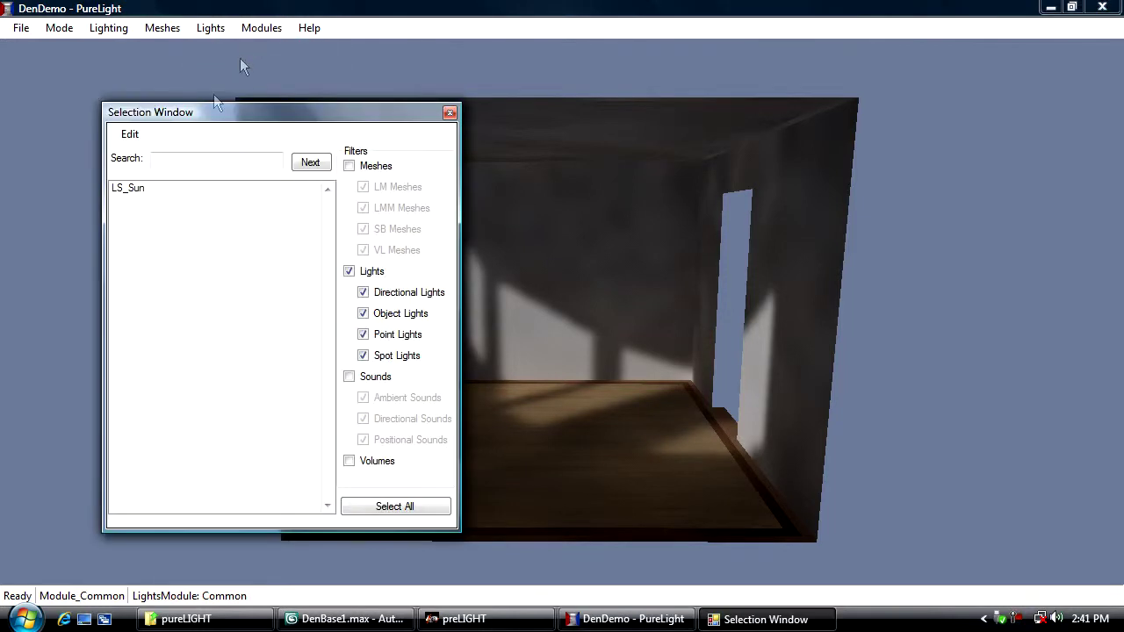
left_click(129, 190)
double_click(135, 188)
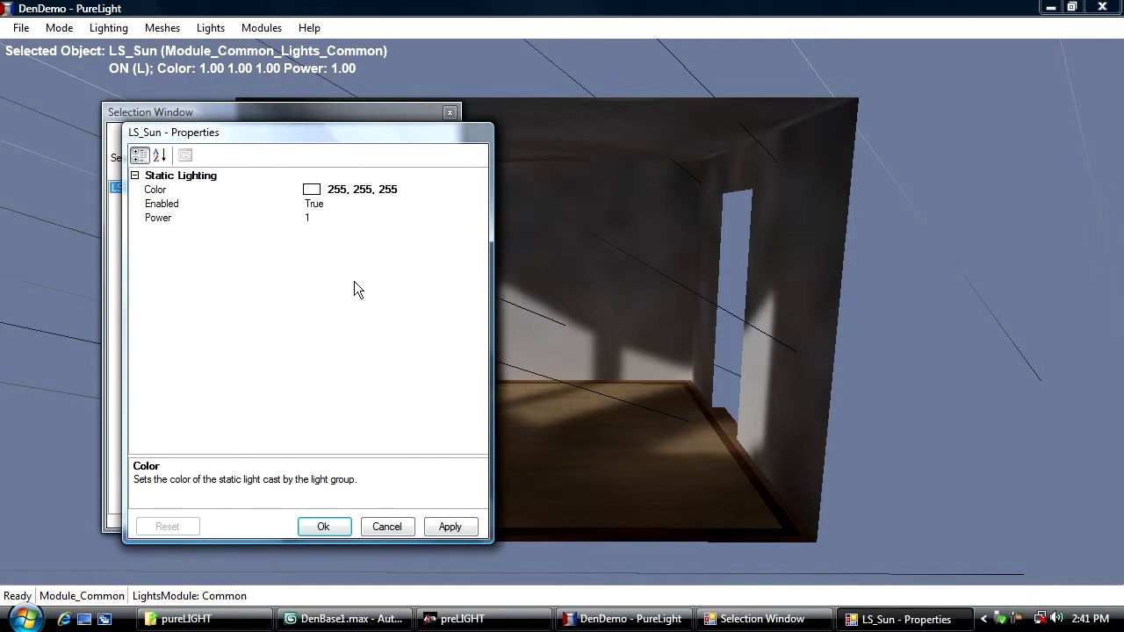
mouse_move(744, 250)
left_mouse_down()
mouse_move(509, 184)
mouse_move(752, 257)
left_mouse_up()
double_click(217, 187)
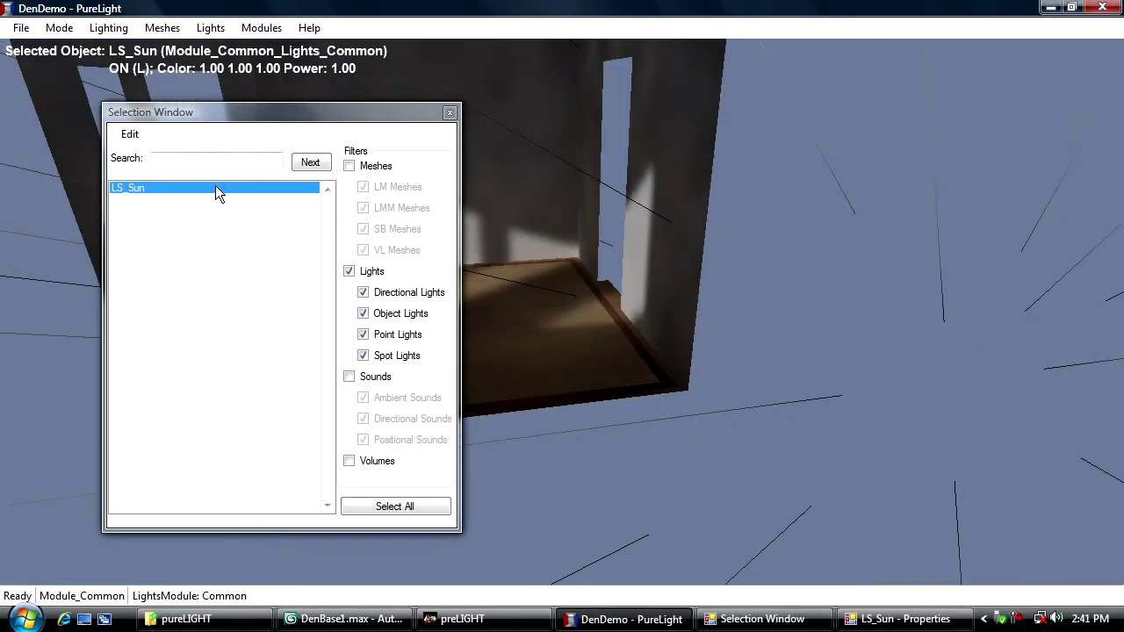
left_click(406, 547)
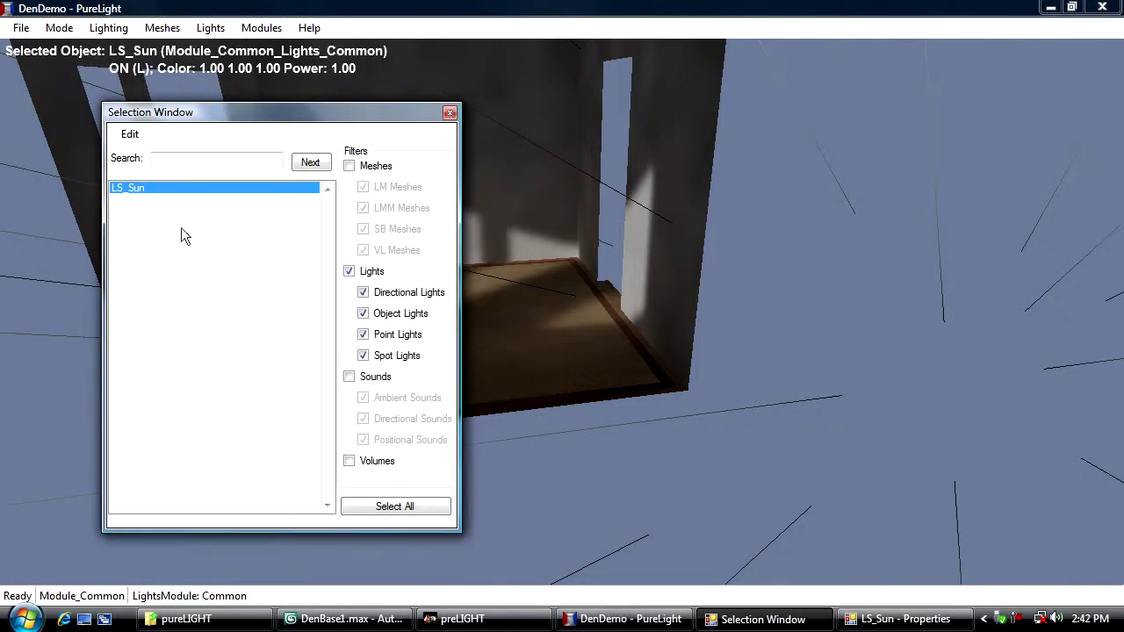
left_click_drag(658, 331, 715, 338)
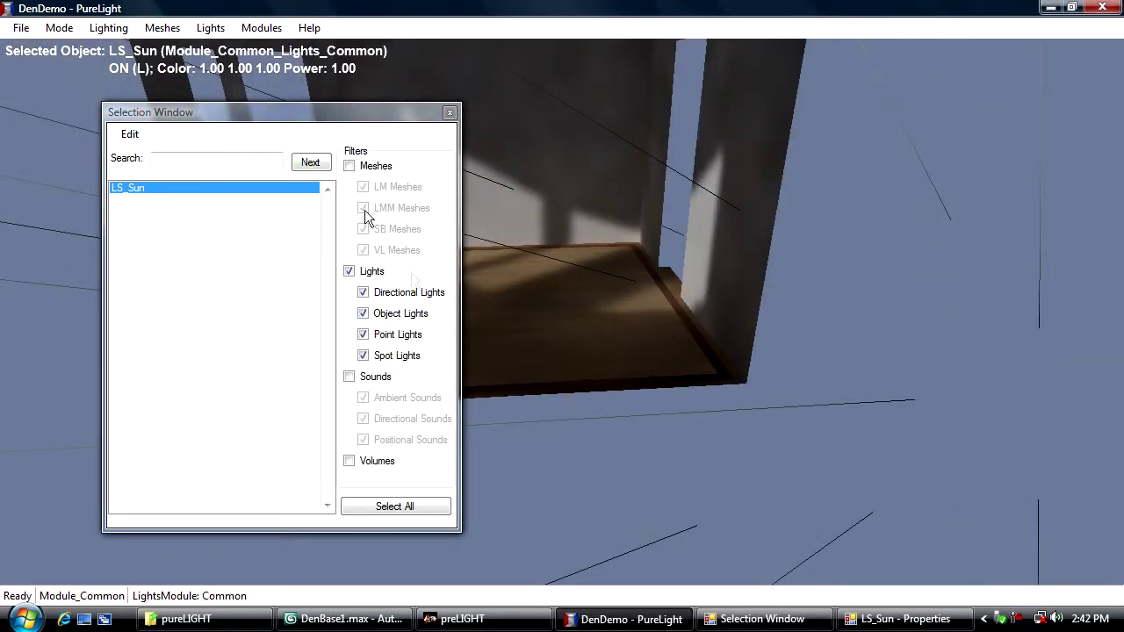
- Set the LS_Sun light's power to 3 and its color to the pale orange 255, 224, 192
left_click(856, 616)
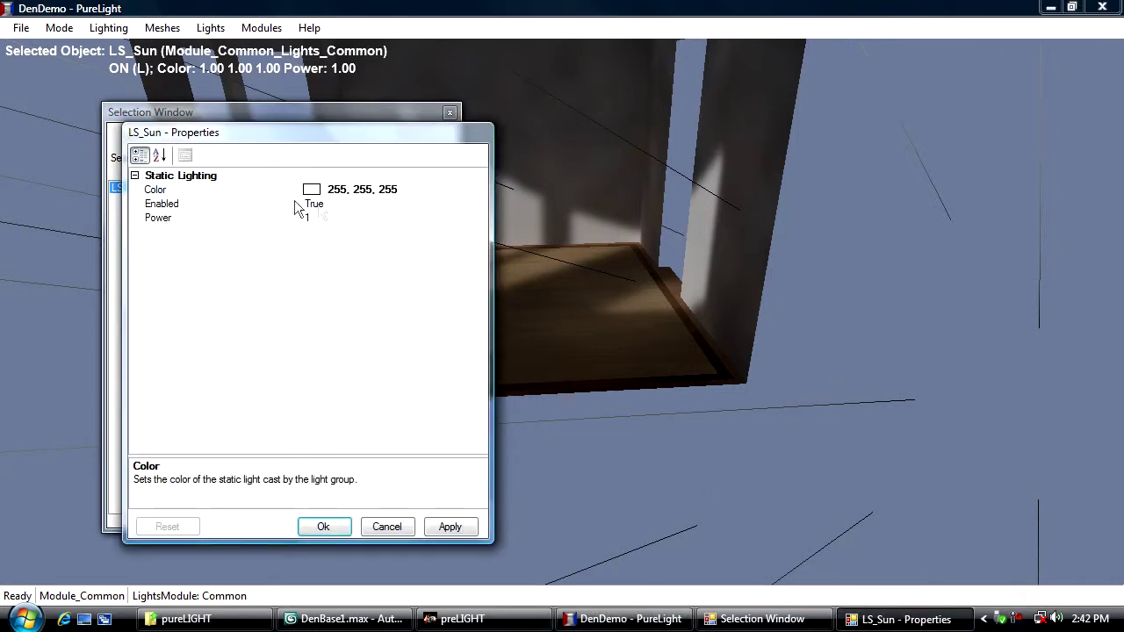
left_click(321, 218)
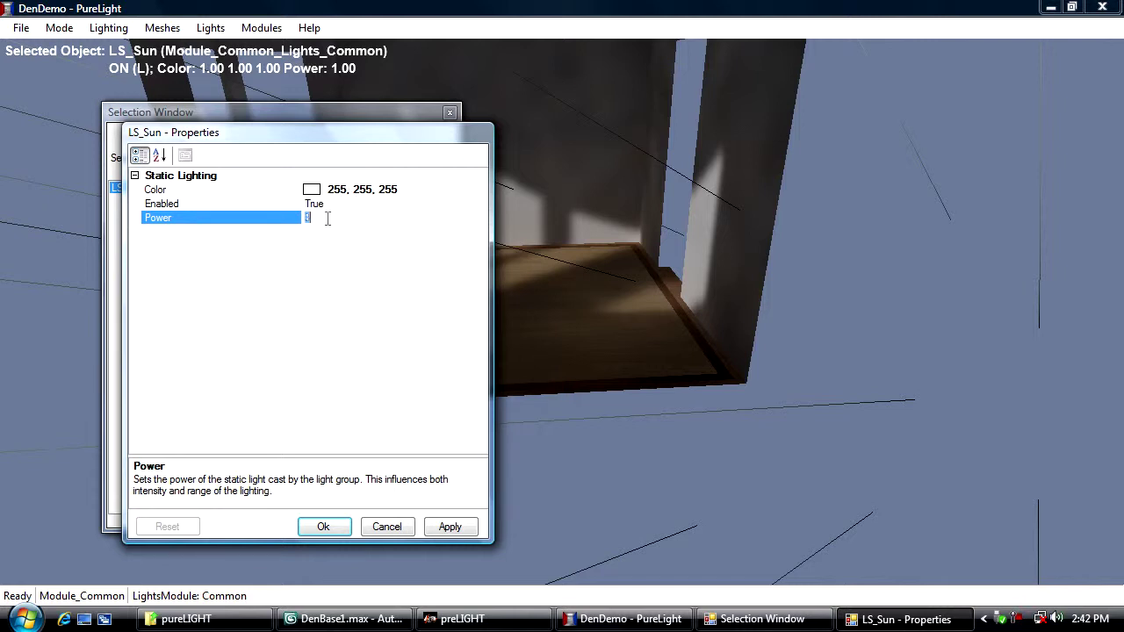
left_click(351, 189)
left_click(479, 190)
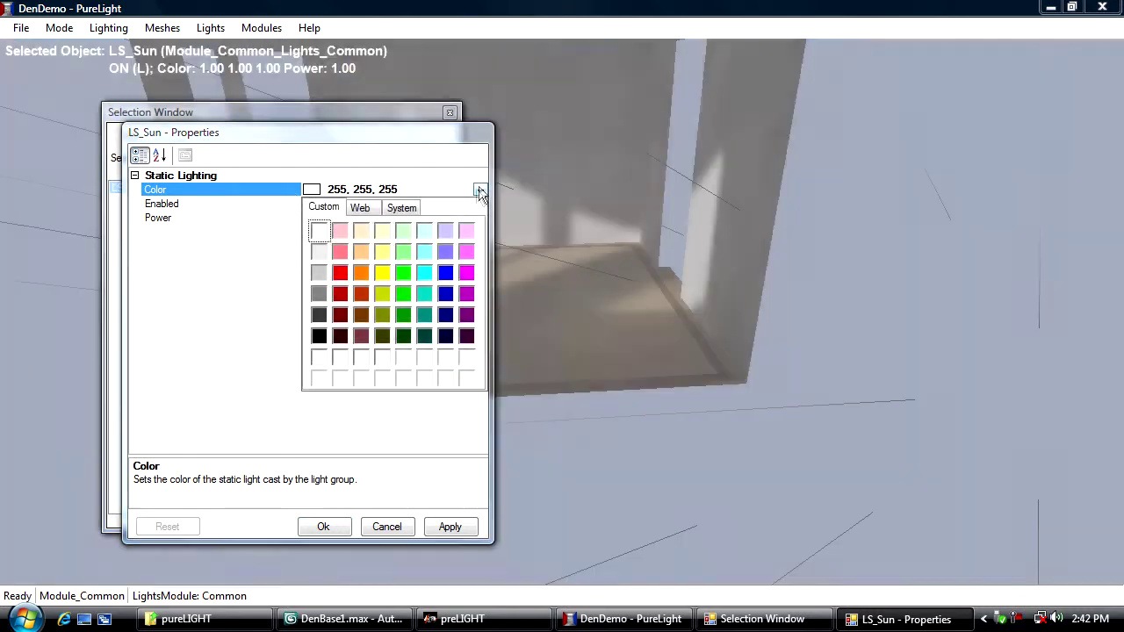
left_click(361, 231)
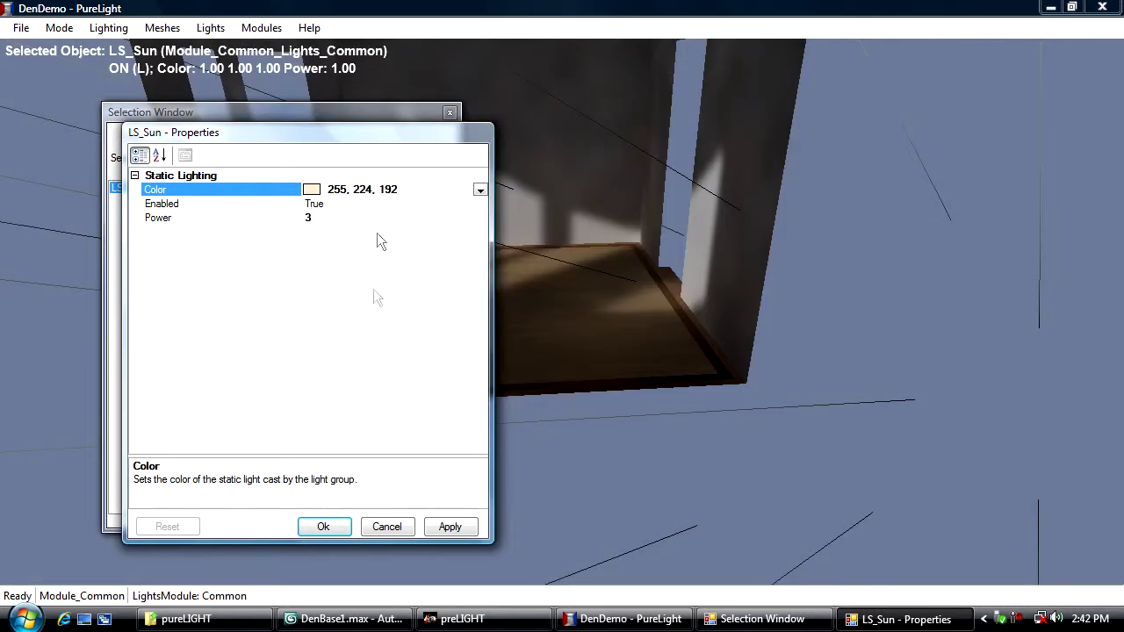
left_click(322, 527)
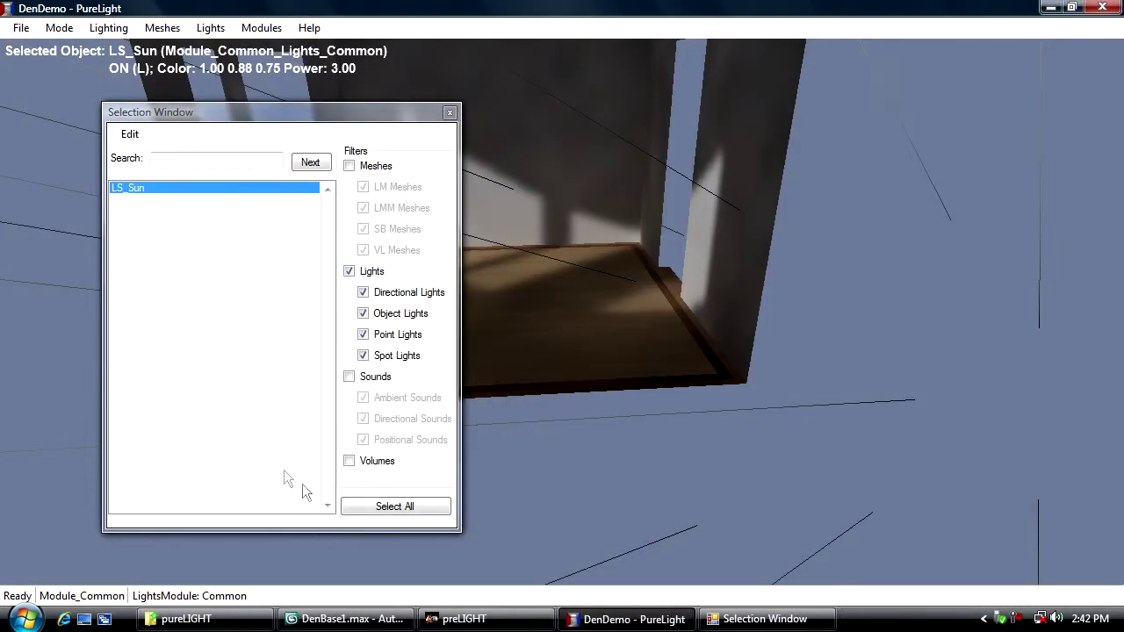
- Close the list of lights, rebake the room at 1 sample, stop the bake, and view the sunlight from inside the room
left_click(450, 112)
left_click(108, 27)
mouse_move(237, 49)
left_click(370, 49)
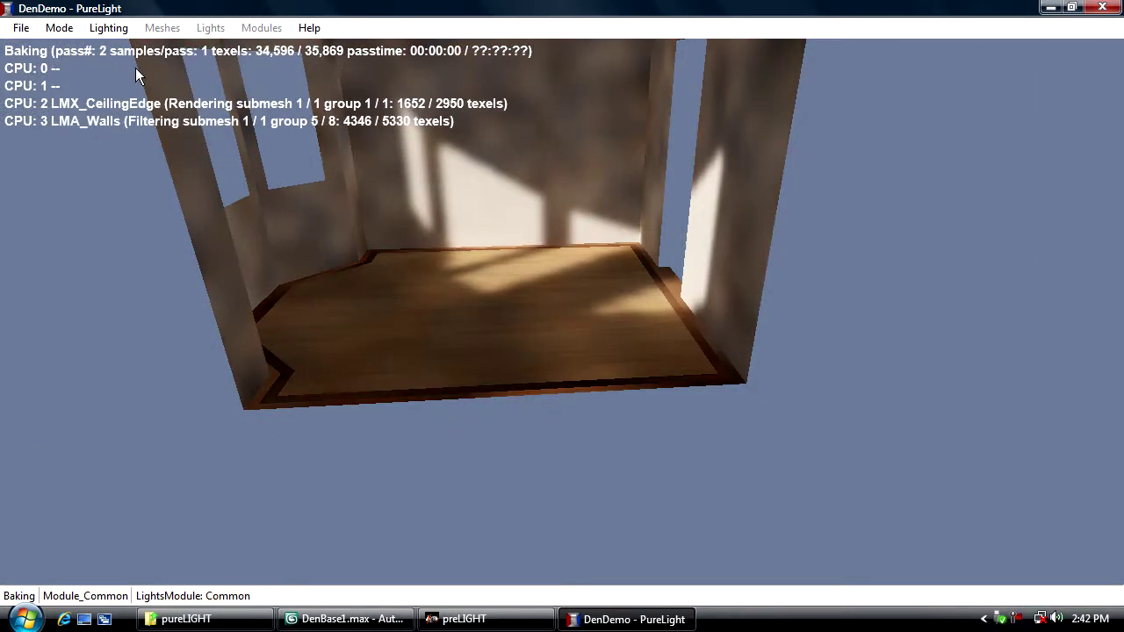
left_click(107, 27)
left_click(130, 155)
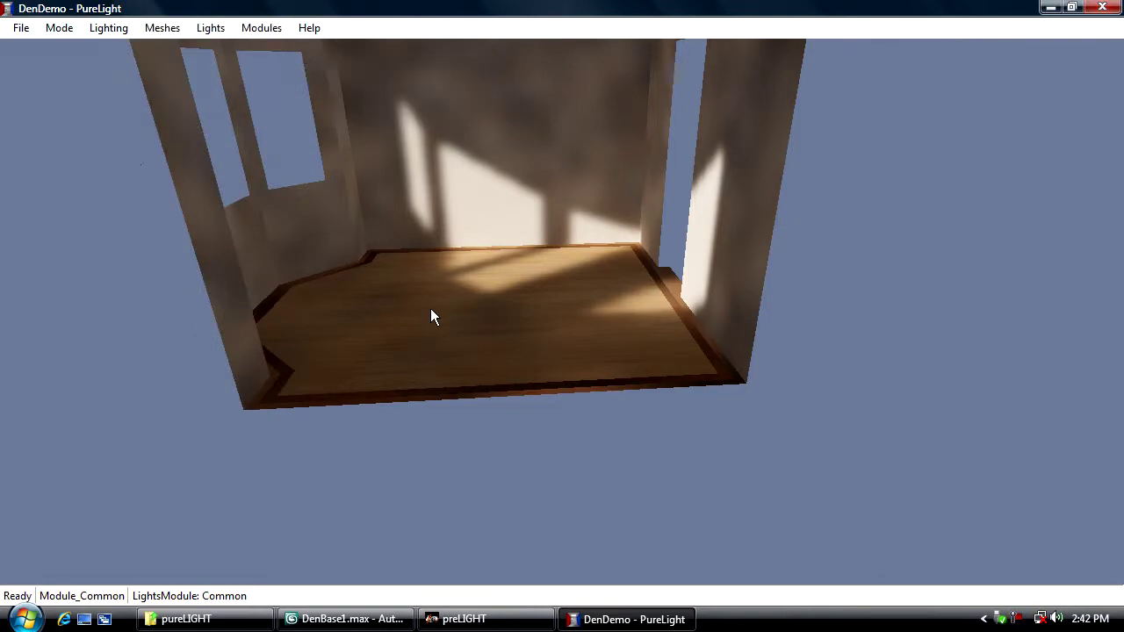
key("w")
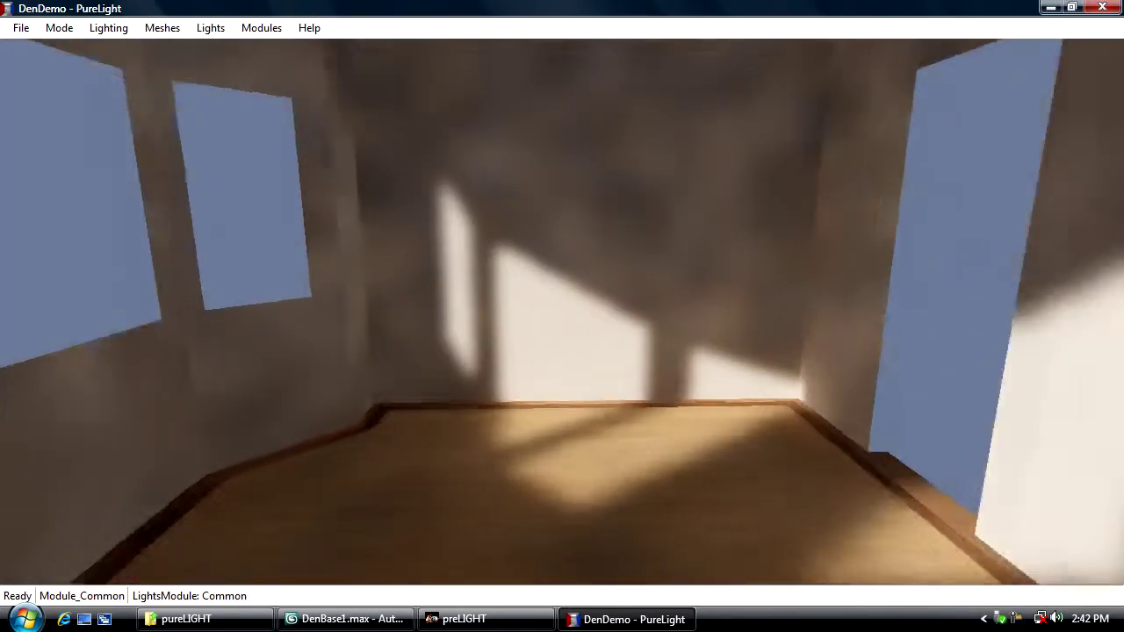
key("s")
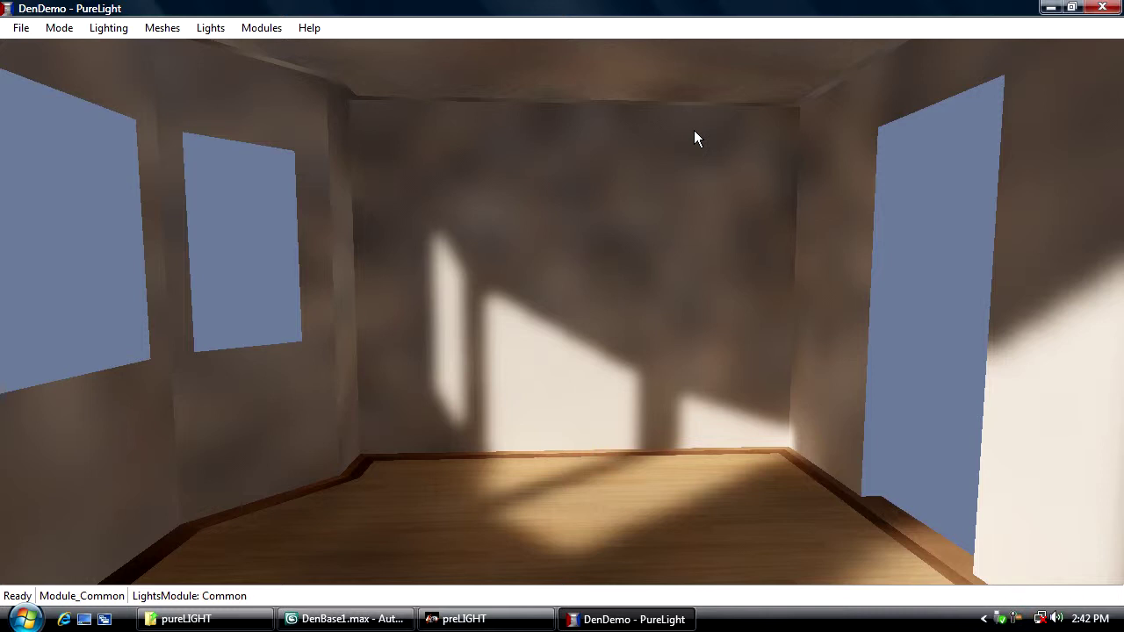
- Set the LMA_Walls mesh's Indirect Filter Radius to 4 and apply it
double_click(635, 237)
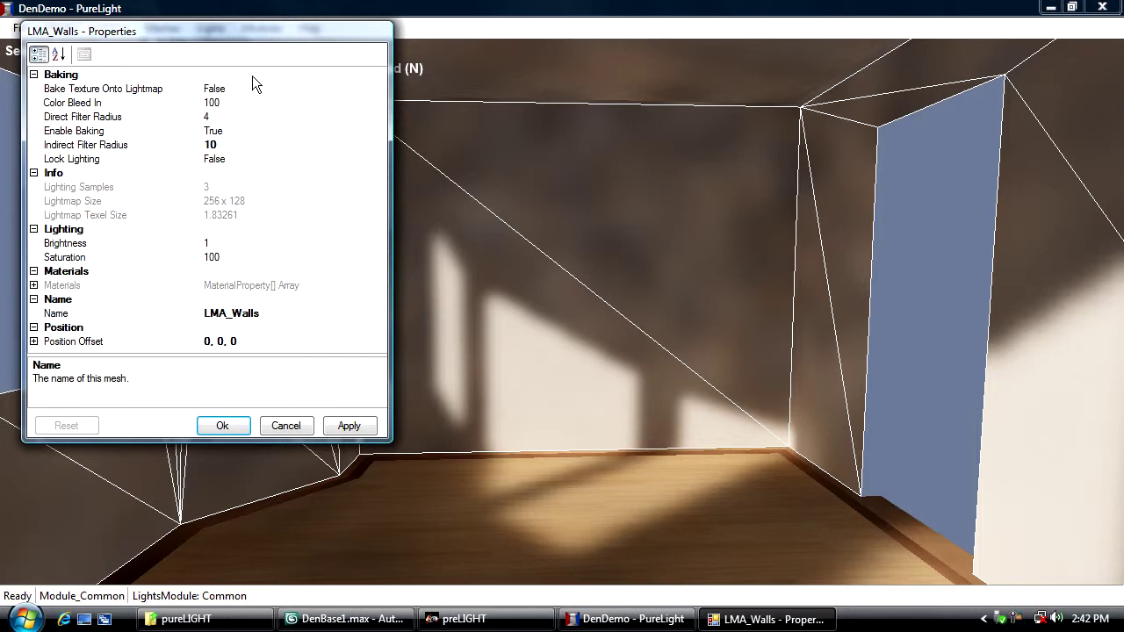
left_click(215, 148)
left_click(222, 117)
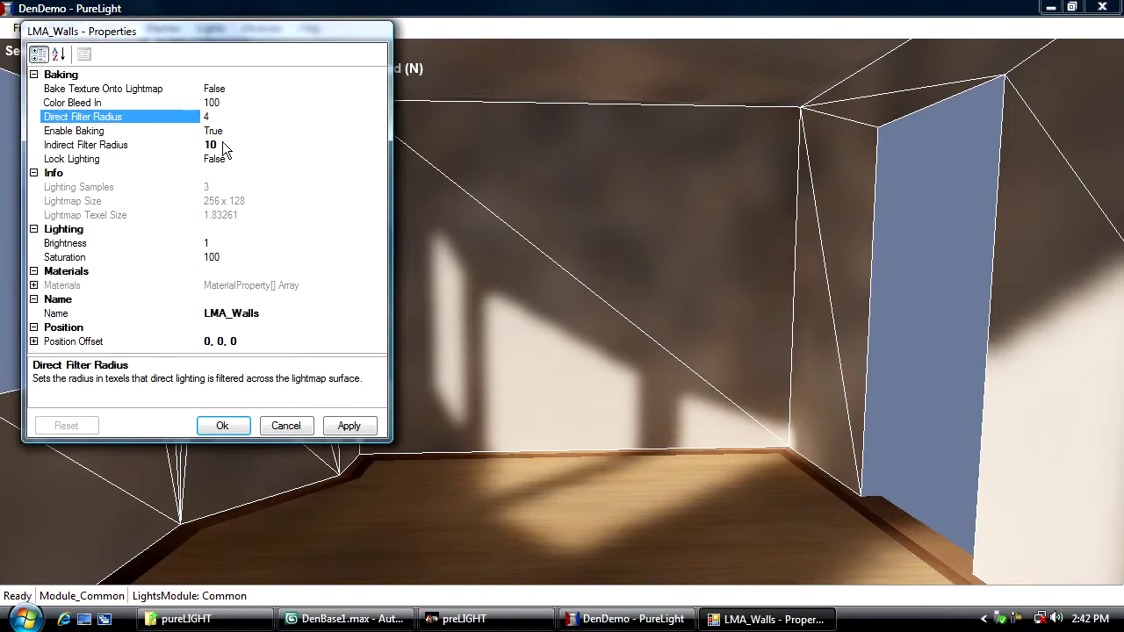
left_click(230, 145)
left_click_drag(248, 38, 982, 109)
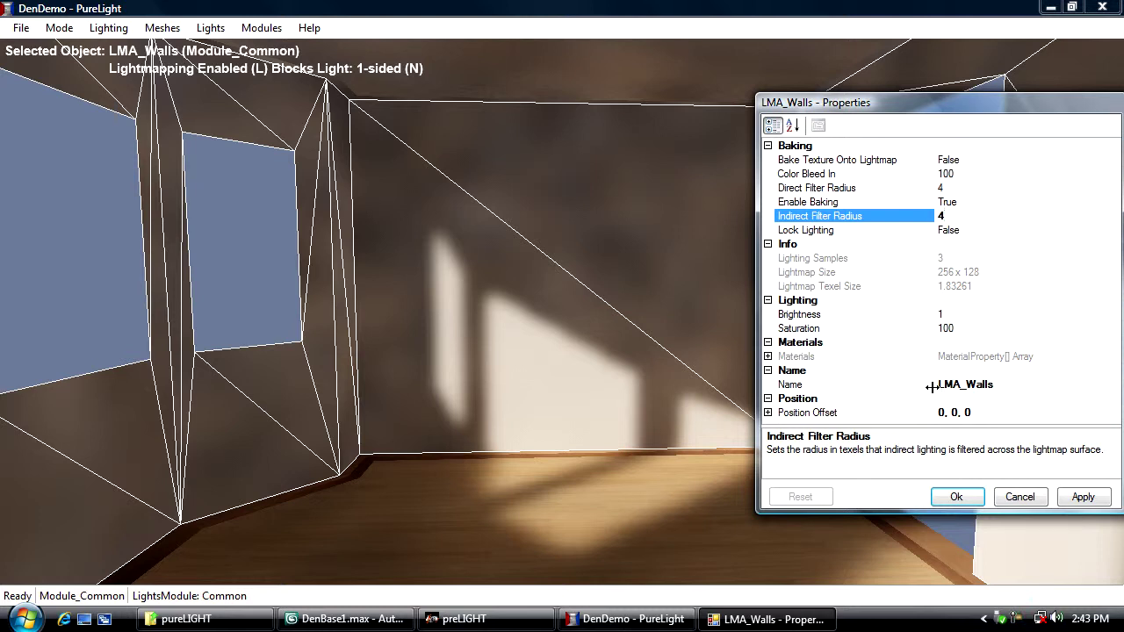
left_click(1069, 497)
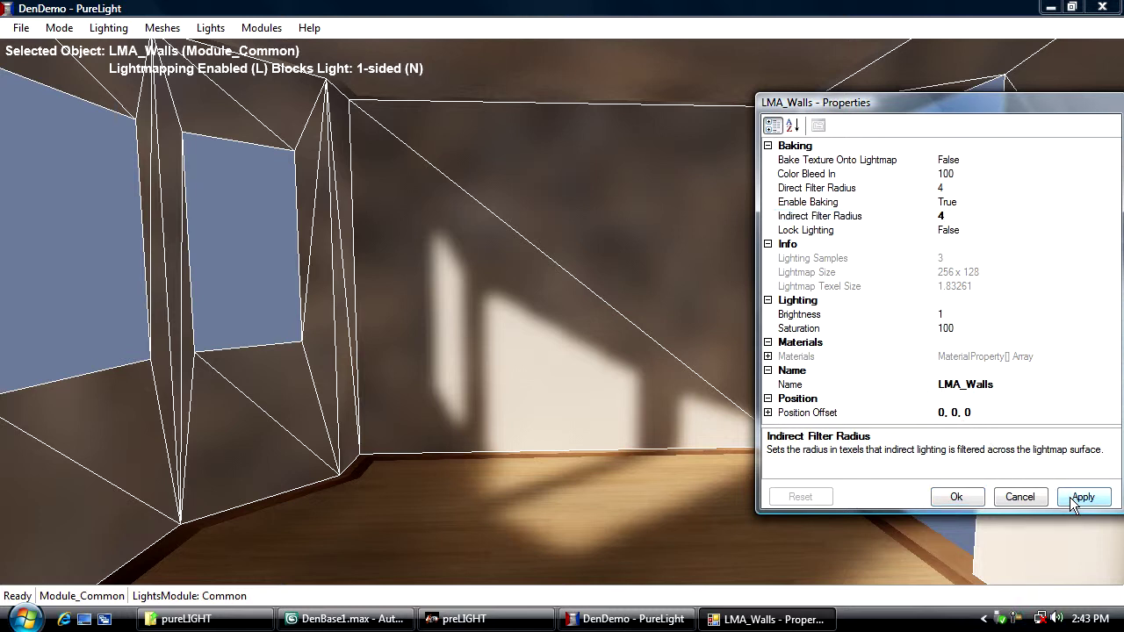
- Bake the room at 1 sample with the reduced indirect filtering on the walls, and stop the bake
left_click(92, 27)
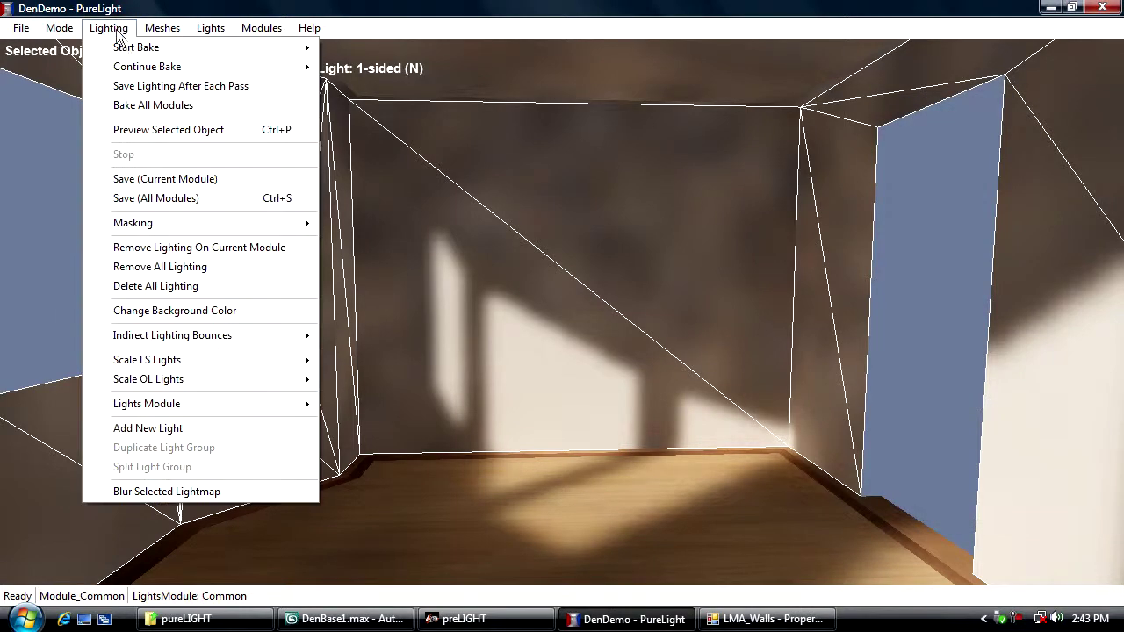
mouse_move(150, 45)
left_click(346, 46)
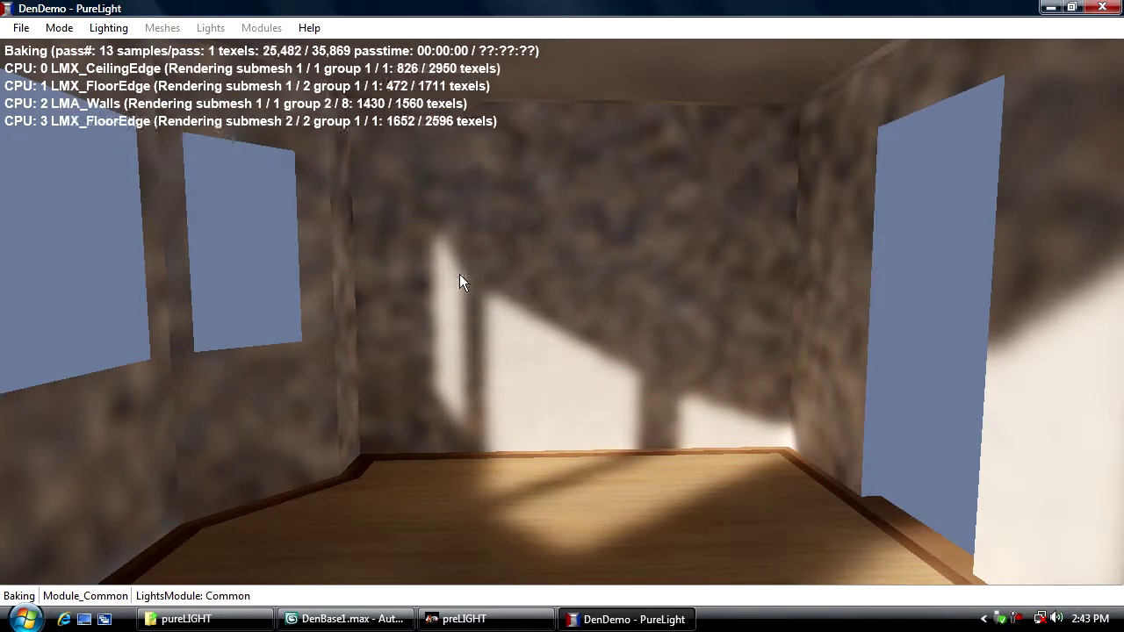
left_click(108, 27)
left_click(146, 155)
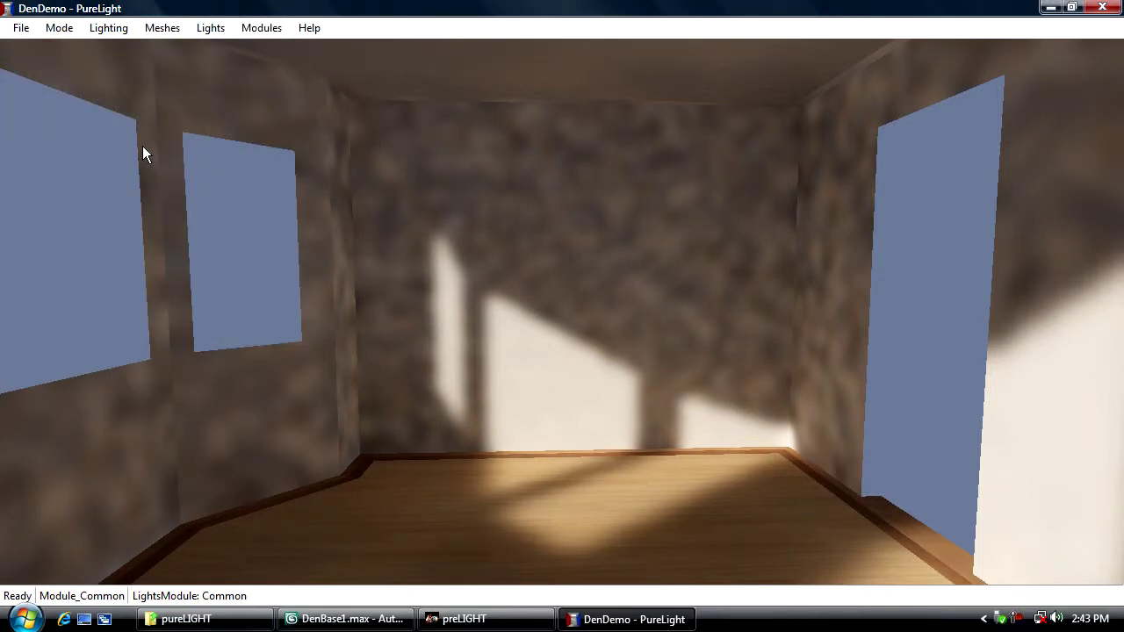
- Set both the Indirect and the Direct Filter Radius of the LMA_Walls mesh to 10
double_click(471, 253)
left_click(249, 167)
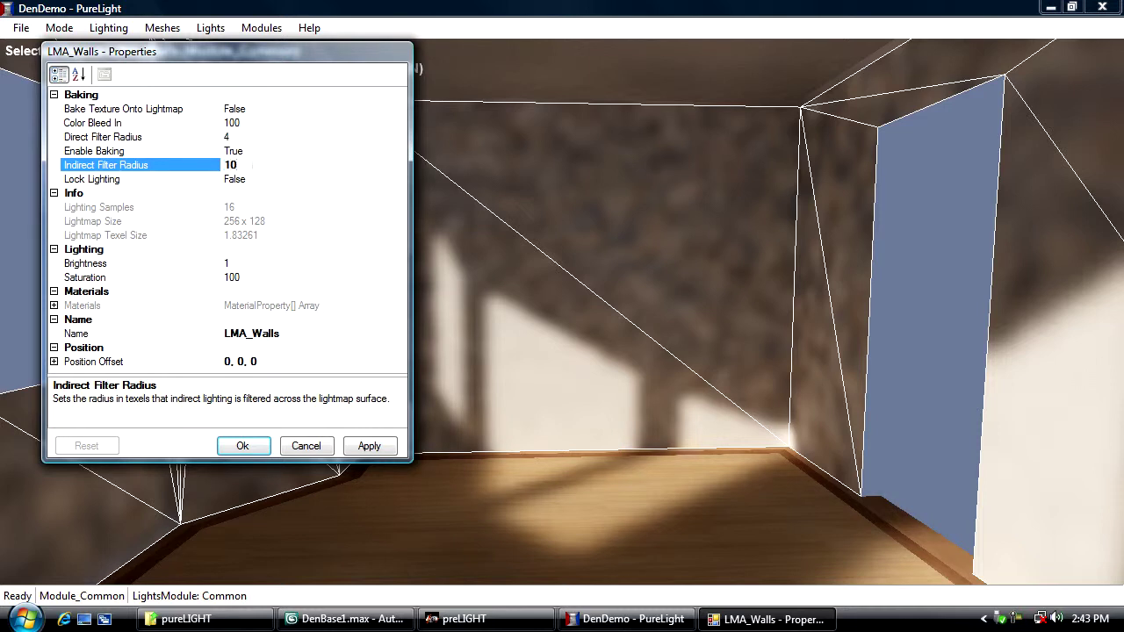
left_click(257, 136)
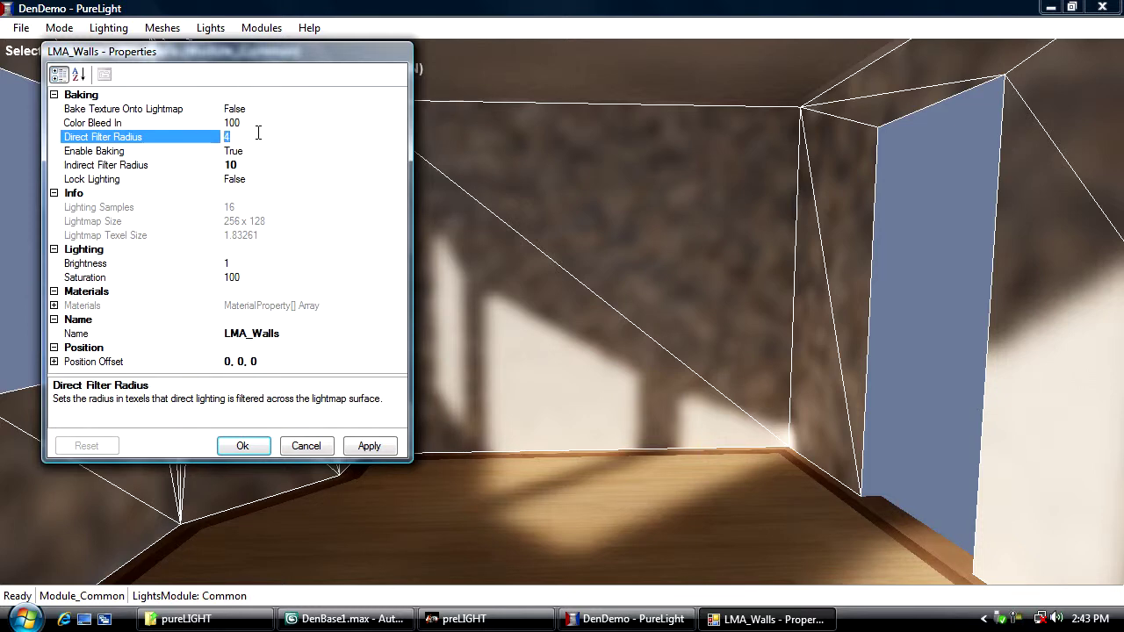
left_click(250, 445)
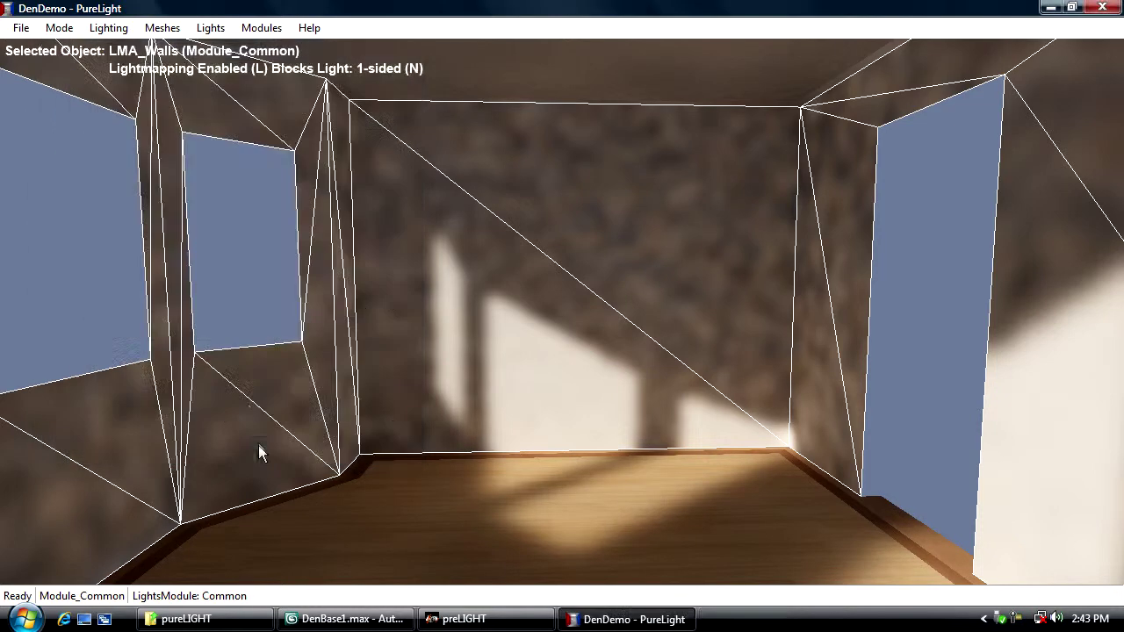
- Rebake the room at 1 sample with the wider direct filtering on the walls, and stop the bake
left_click(108, 27)
mouse_move(88, 45)
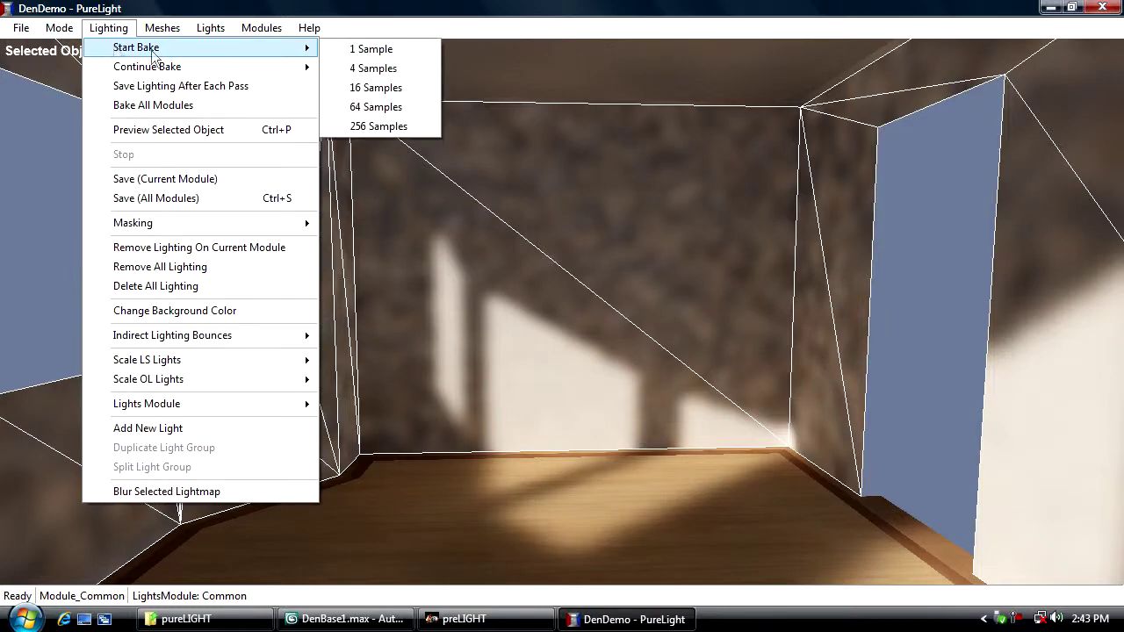
left_click(387, 46)
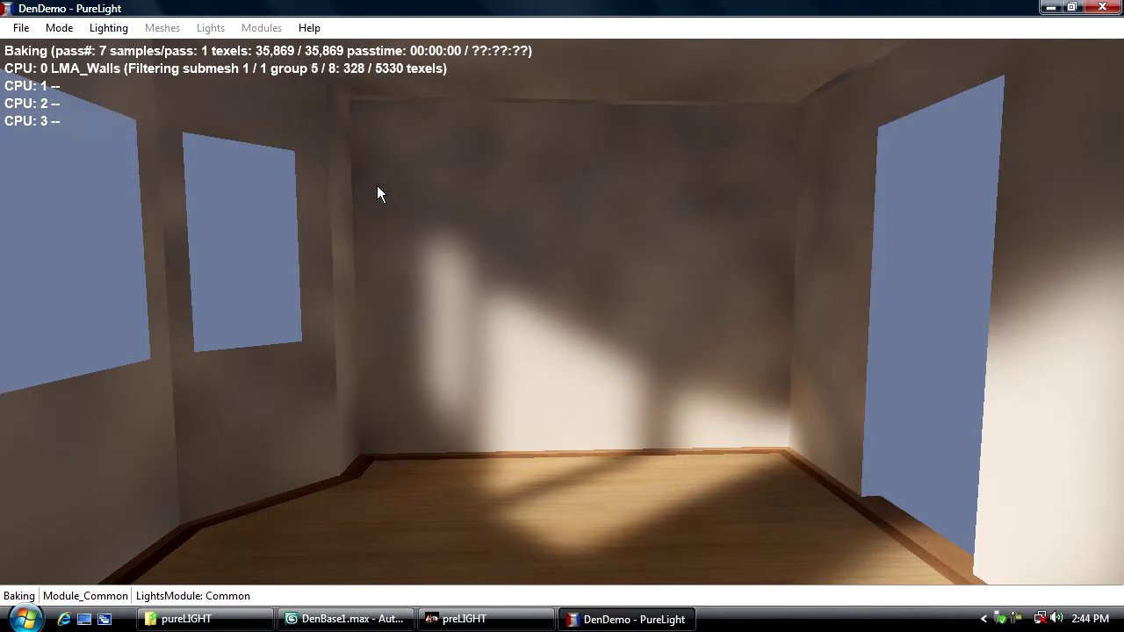
left_click(108, 28)
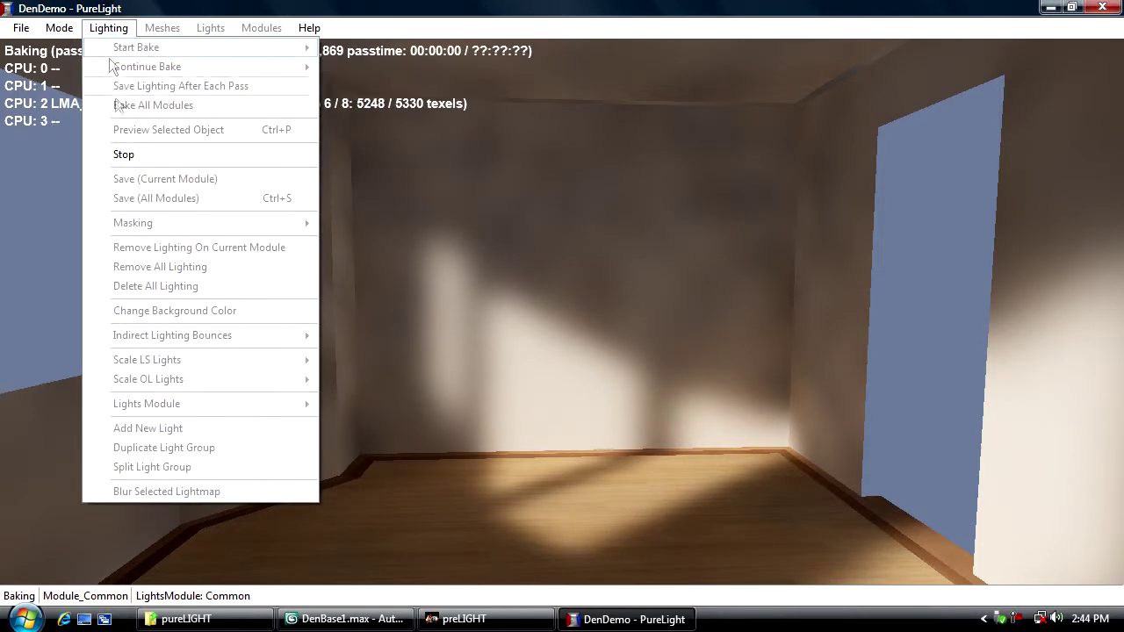
left_click(127, 153)
- Set the LMA_Walls mesh's Direct Filter Radius to 2
double_click(472, 216)
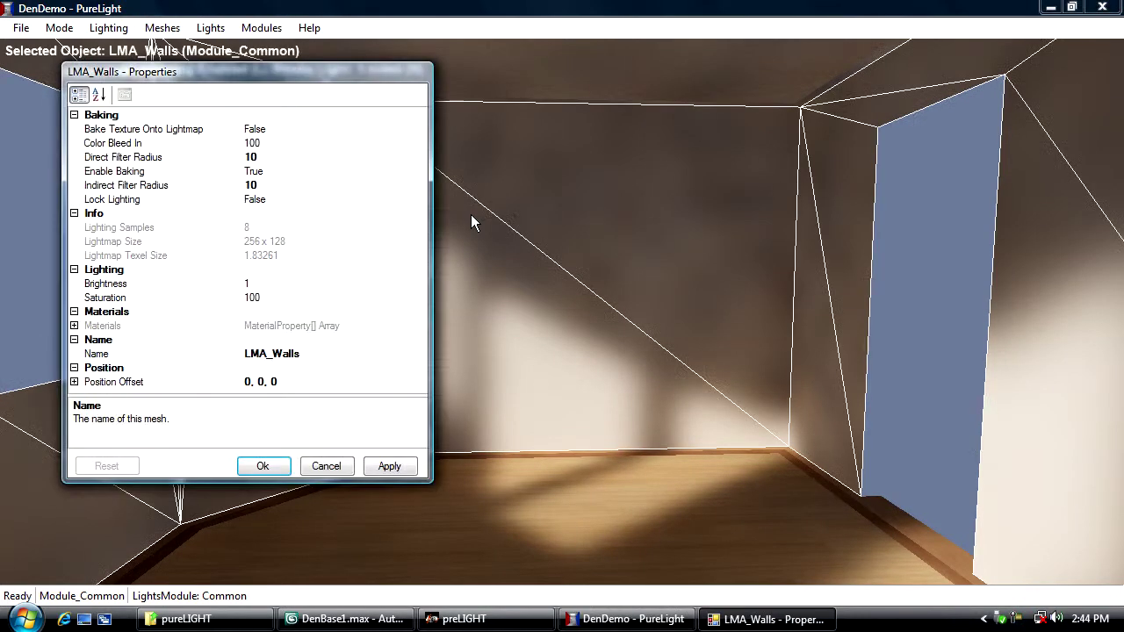
left_click(279, 156)
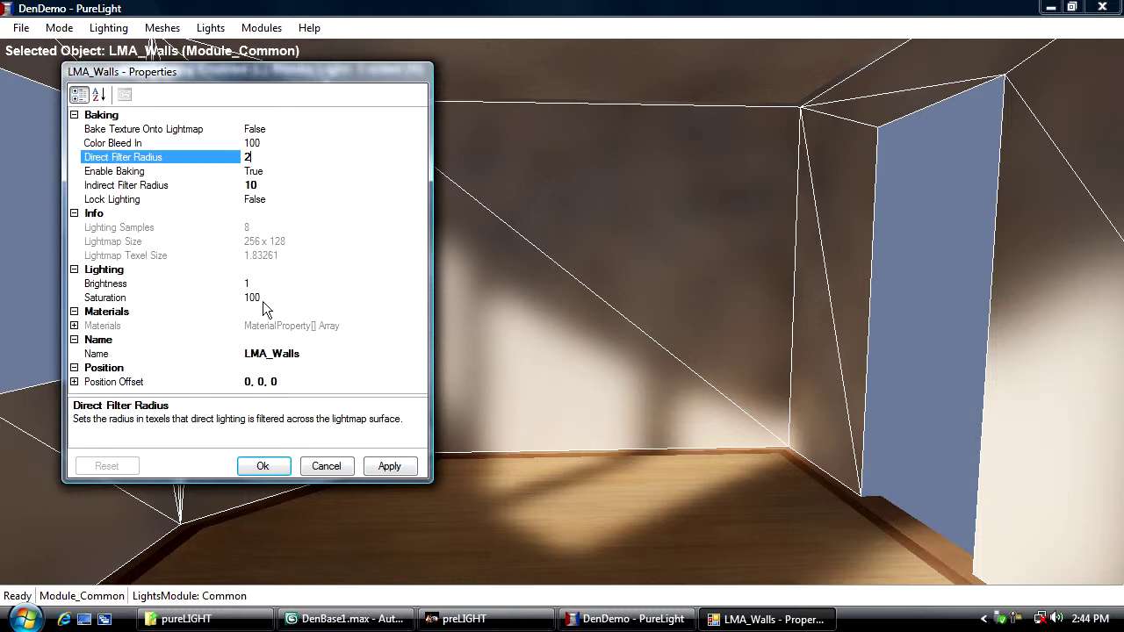
type("2")
left_click(262, 465)
- Bake the room at 1 sample with the narrow direct filtering on the walls, and stop the bake
left_click(107, 27)
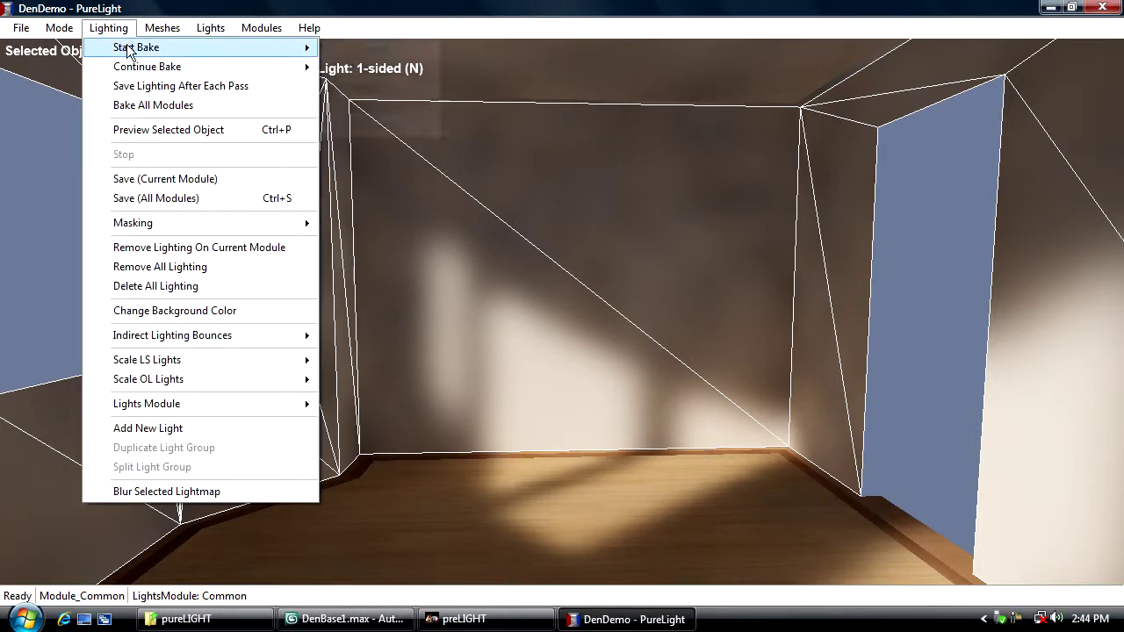
mouse_move(131, 47)
left_click(343, 47)
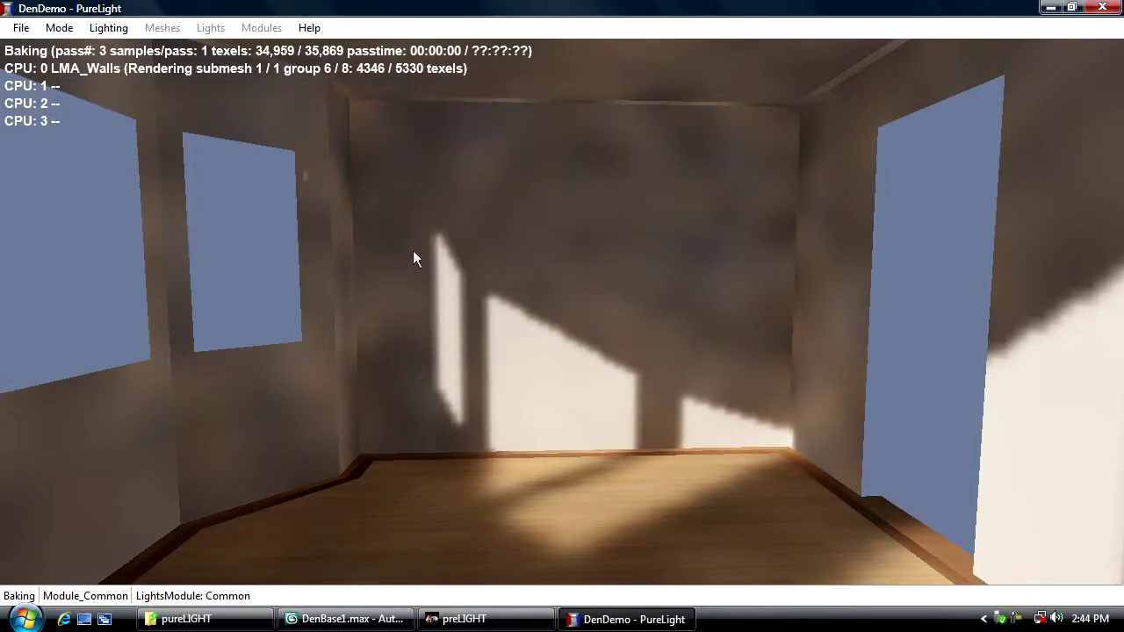
left_click(108, 27)
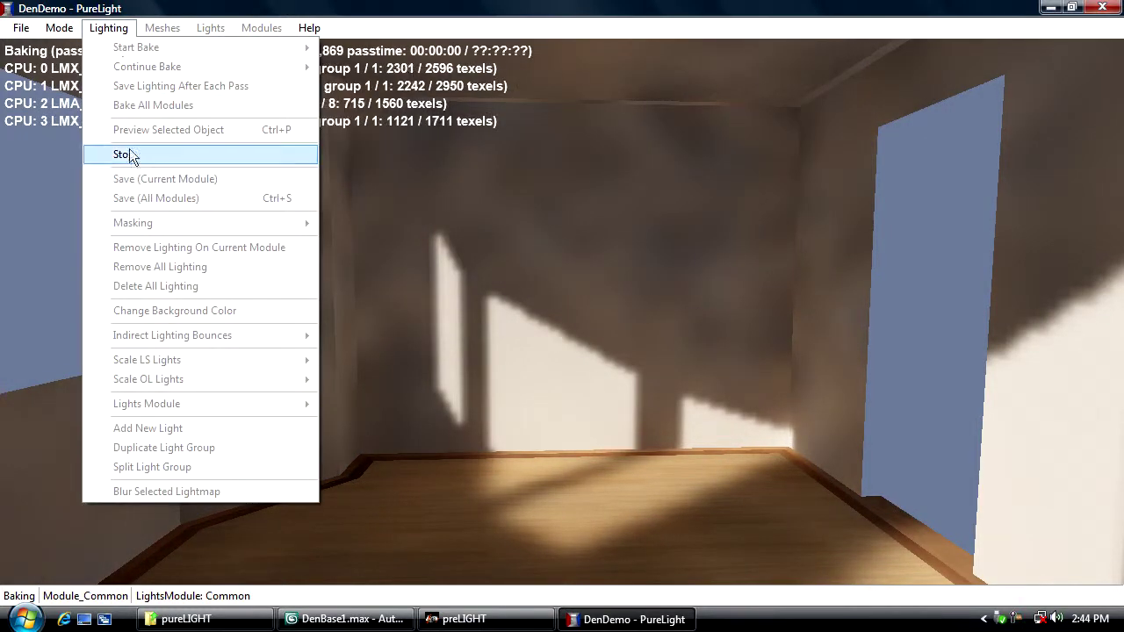
left_click(129, 155)
- Raise the LMA_Walls mesh's Direct Filter Radius again for softer sun edges, rebake at 1 sample, and stop the bake
double_click(457, 224)
left_click(283, 176)
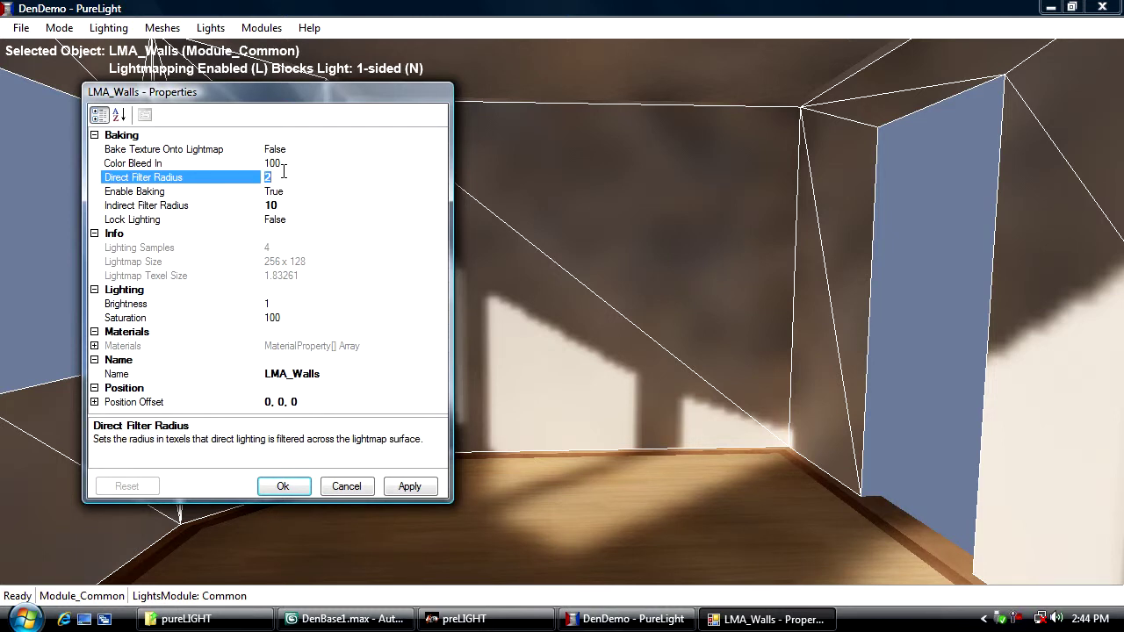
left_click(283, 486)
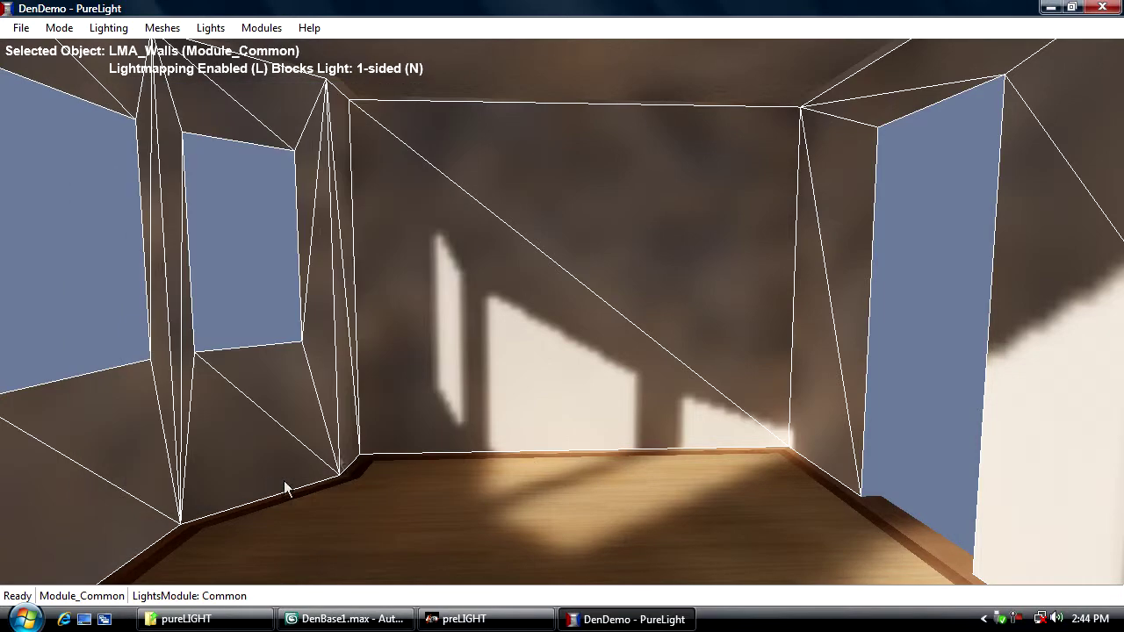
left_click(108, 27)
mouse_move(114, 47)
left_click(351, 48)
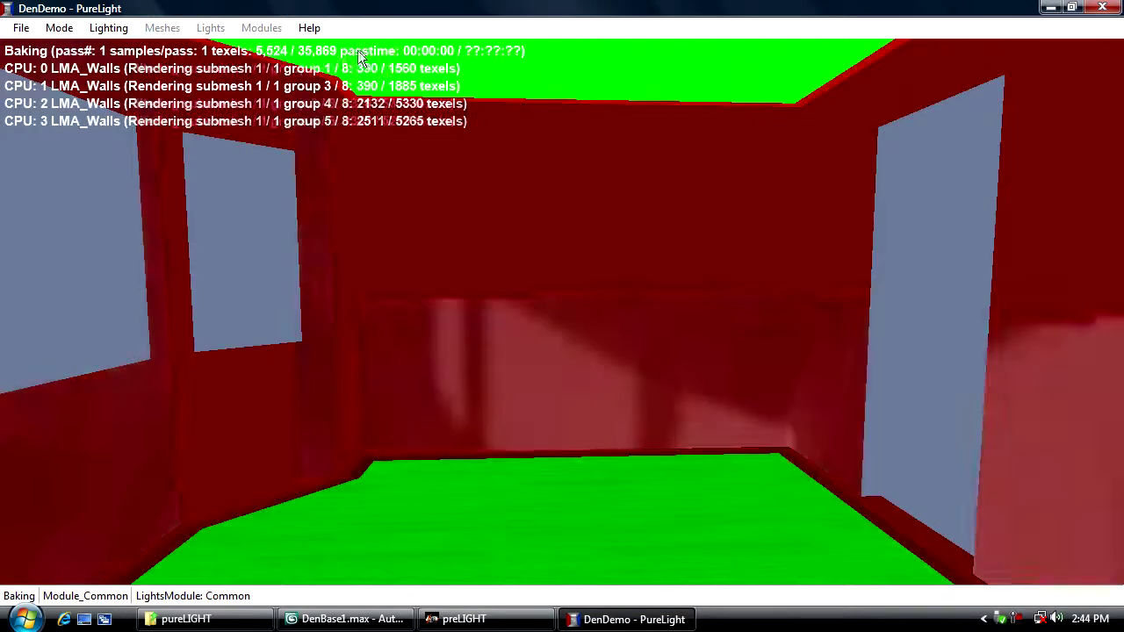
left_click(110, 29)
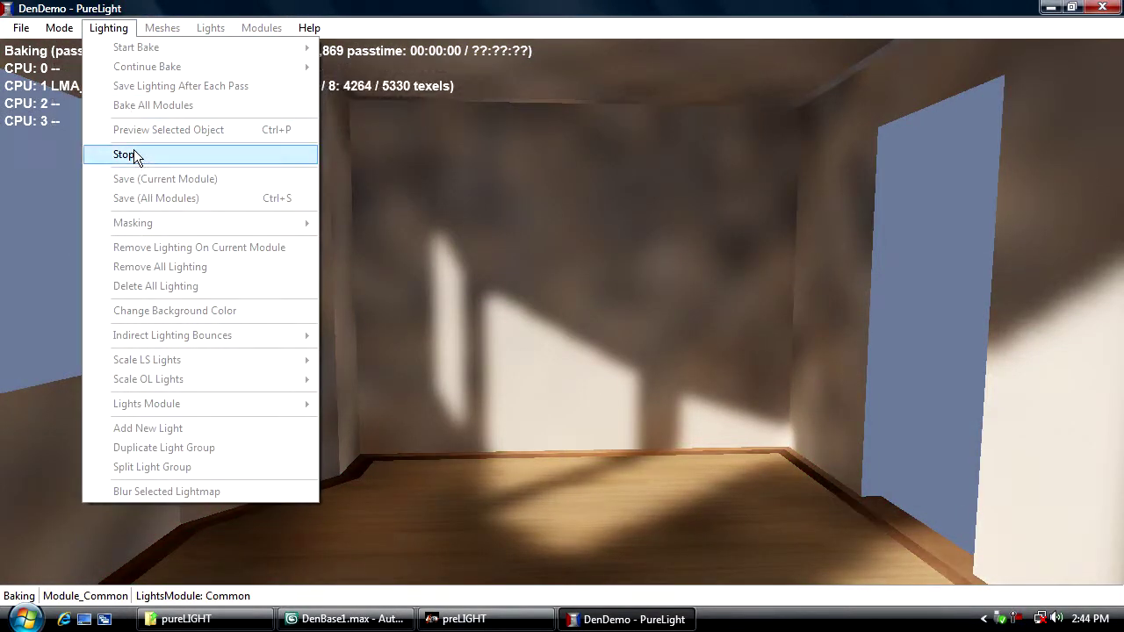
left_click(137, 155)
- Switch to 3ds Max and select the rug under the coffee table in the DenBase1 scene
left_click(344, 619)
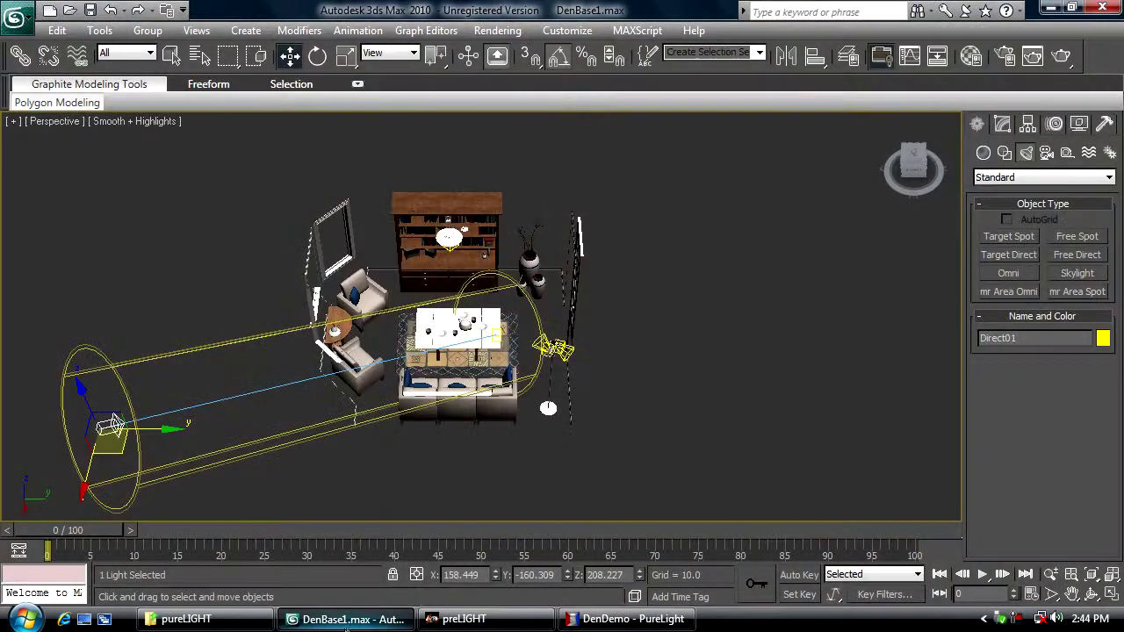
left_click(559, 200)
scroll(480, 316, "up", 4)
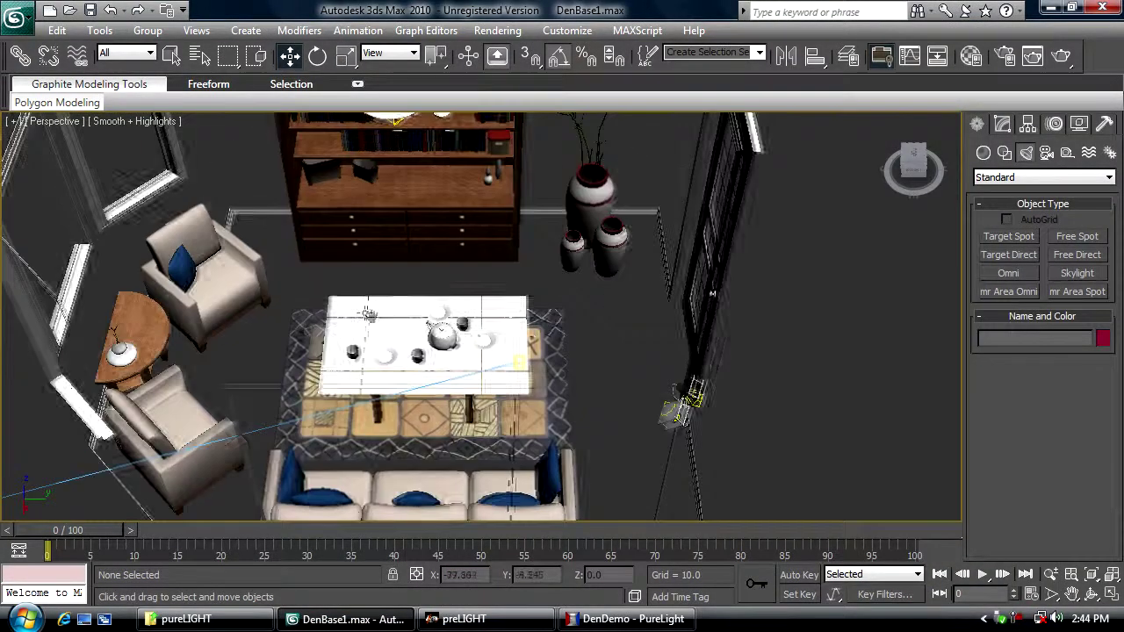
middle_click_drag(369, 313, 214, 326)
scroll(184, 367, "up", 5)
left_click(405, 367)
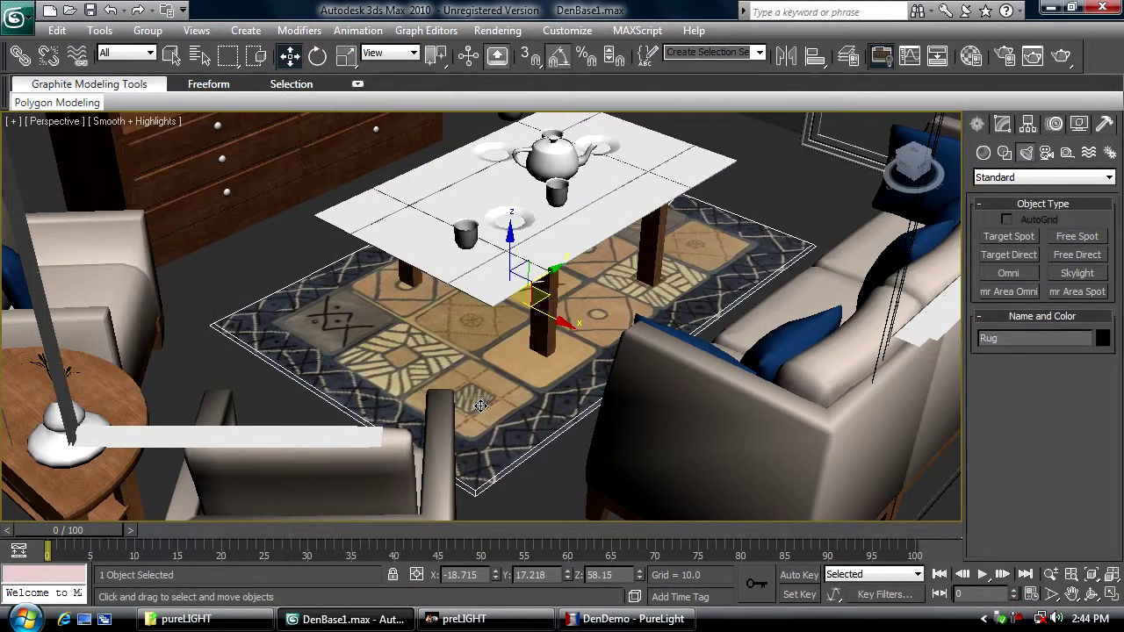
- Export the selected rug as the ASE file LMA_Carpet into the Module_Common folder, and delete it from the scene
key("ctrl+e")
left_click(453, 121)
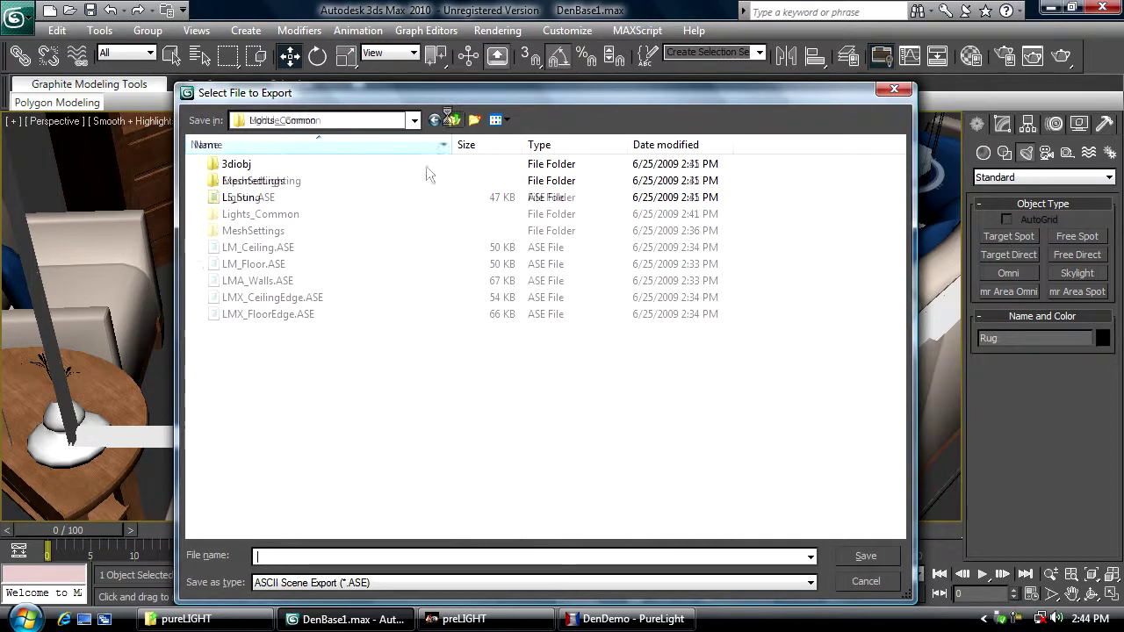
left_click(320, 555)
type("LMA_Carp")
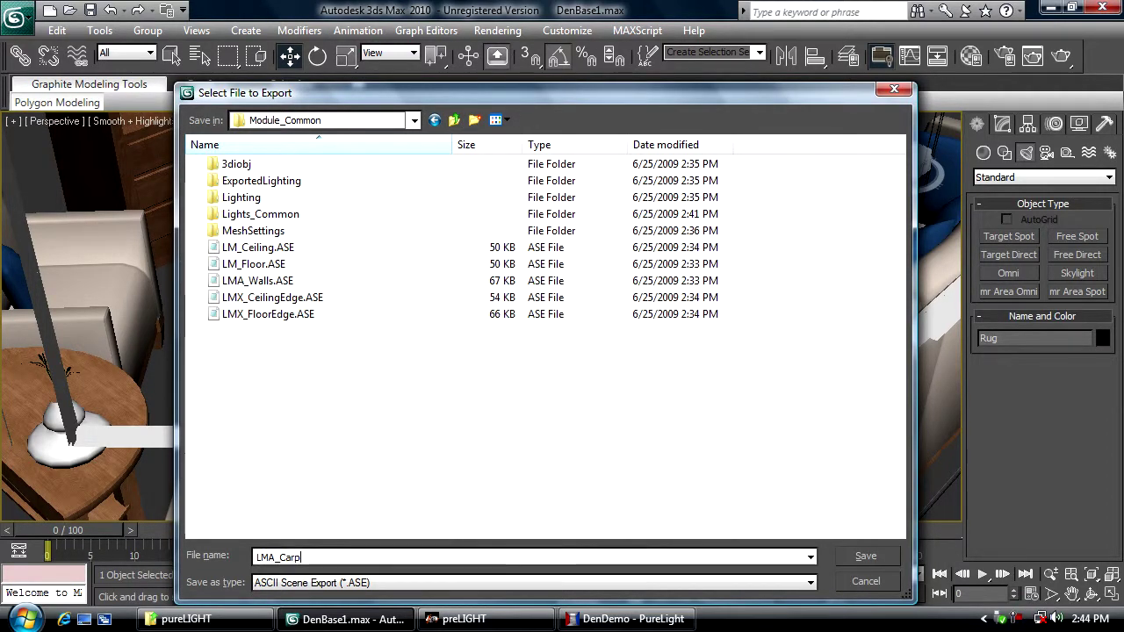
type("et")
key("Return")
key("Delete")
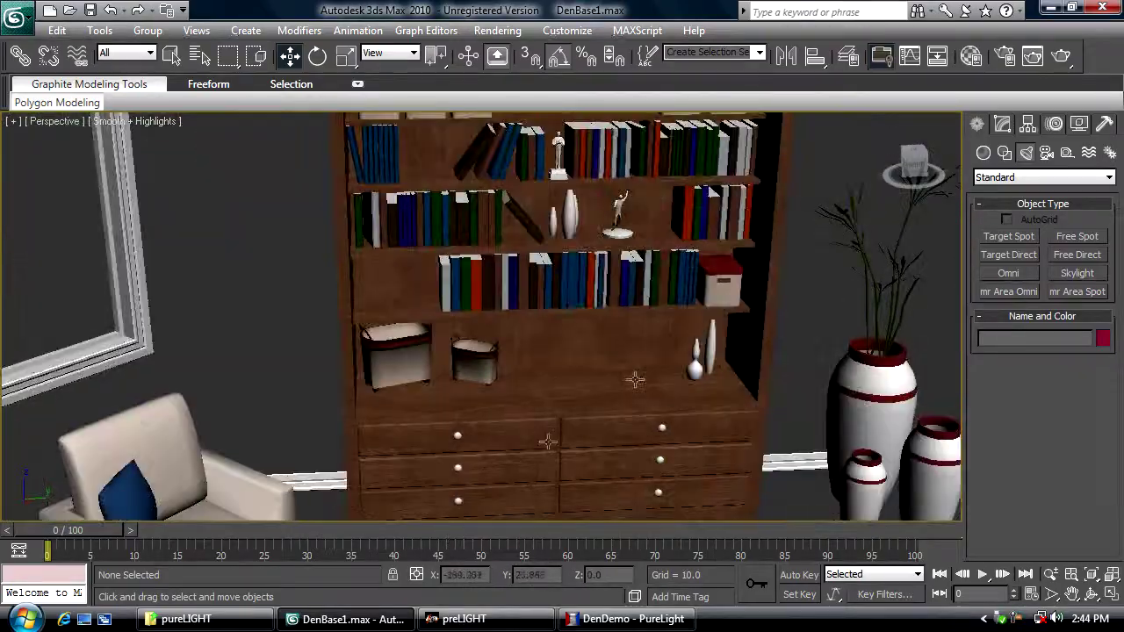
- Select the white trim around the door, windows and walls, and export it as the ASE file LMA_Trim into Module_Common
middle_click_drag(635, 379, 431, 372)
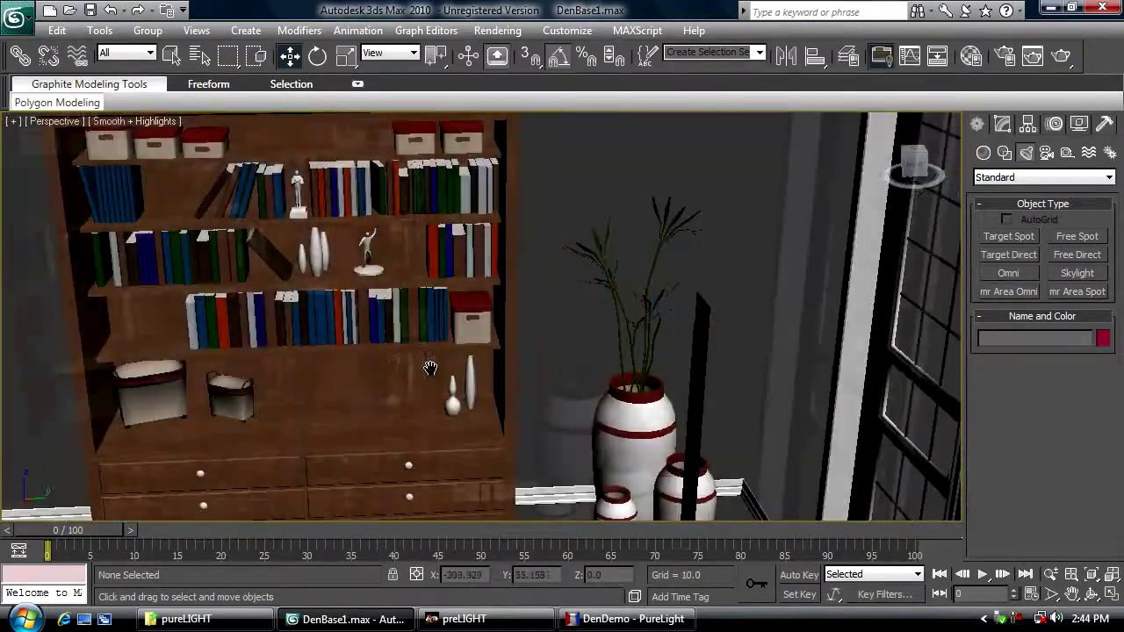
scroll(431, 371, "down", 3)
middle_click_drag(585, 386, 653, 439, "alt")
scroll(653, 439, "up", 3)
left_click(431, 342)
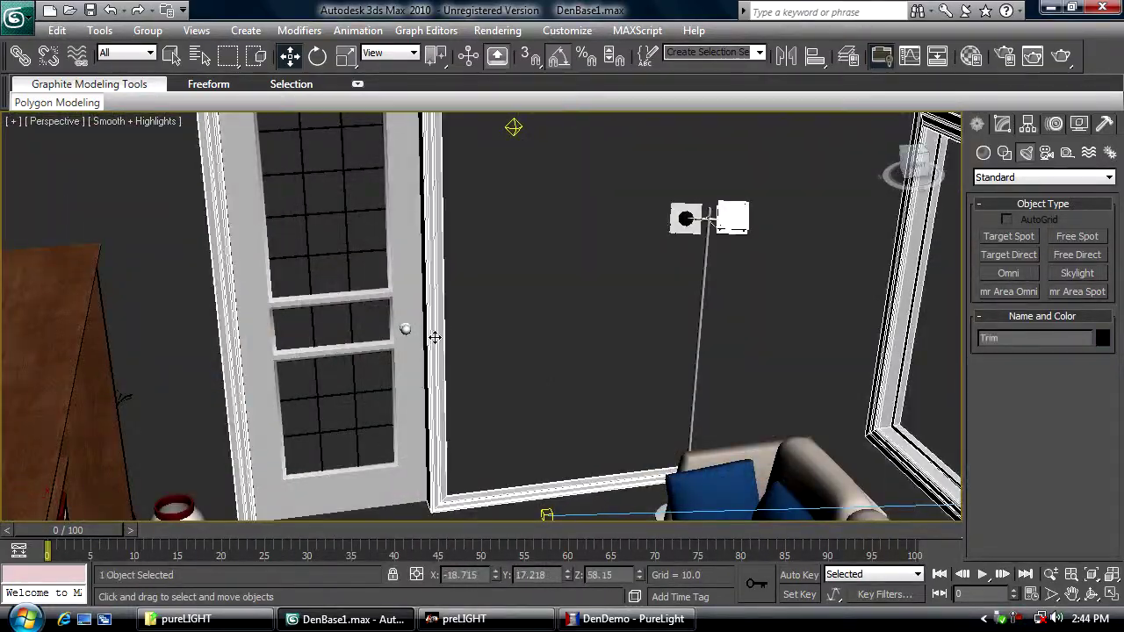
scroll(527, 363, "down", 4)
middle_click_drag(532, 366, 533, 408, "alt")
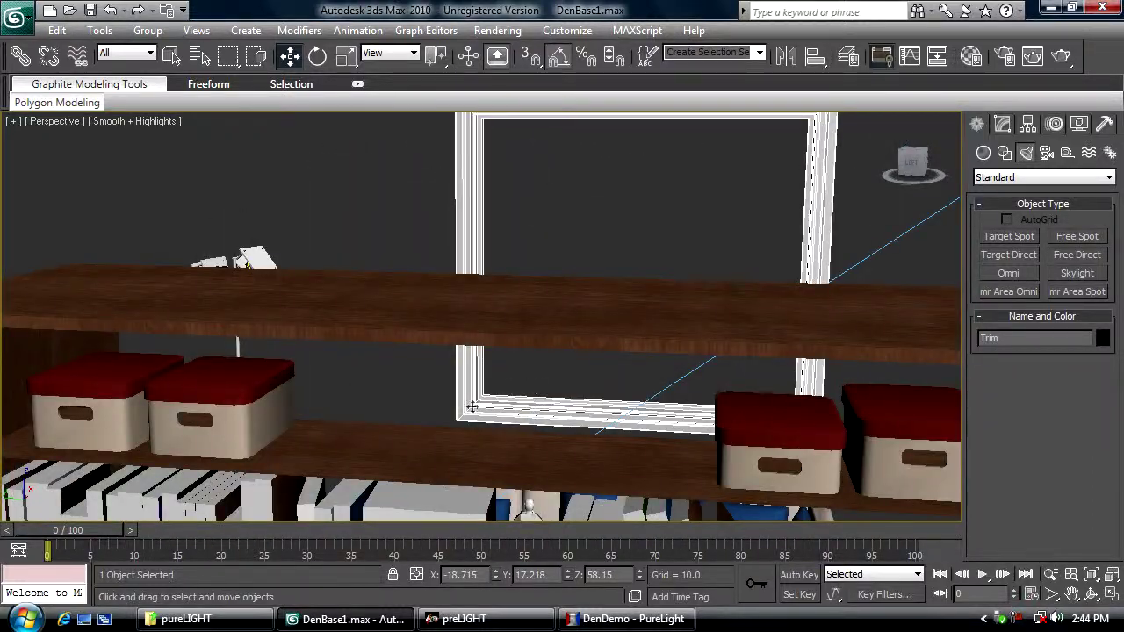
middle_click_drag(566, 250, 353, 416)
scroll(353, 416, "down", 2)
middle_click_drag(499, 441, 512, 392)
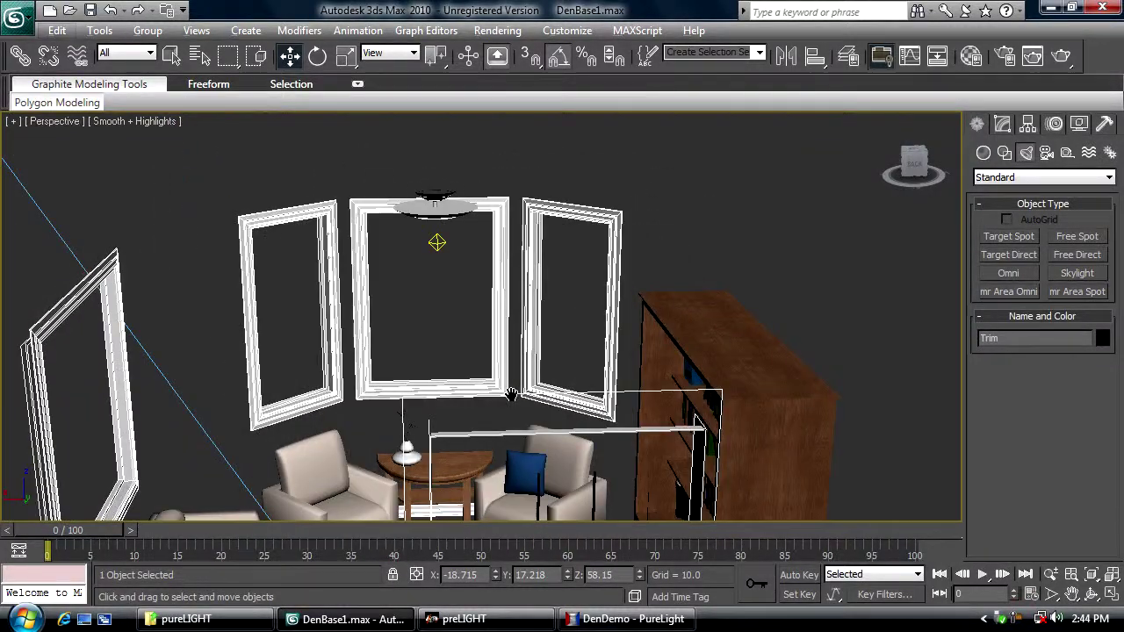
key("ctrl+e")
type("L")
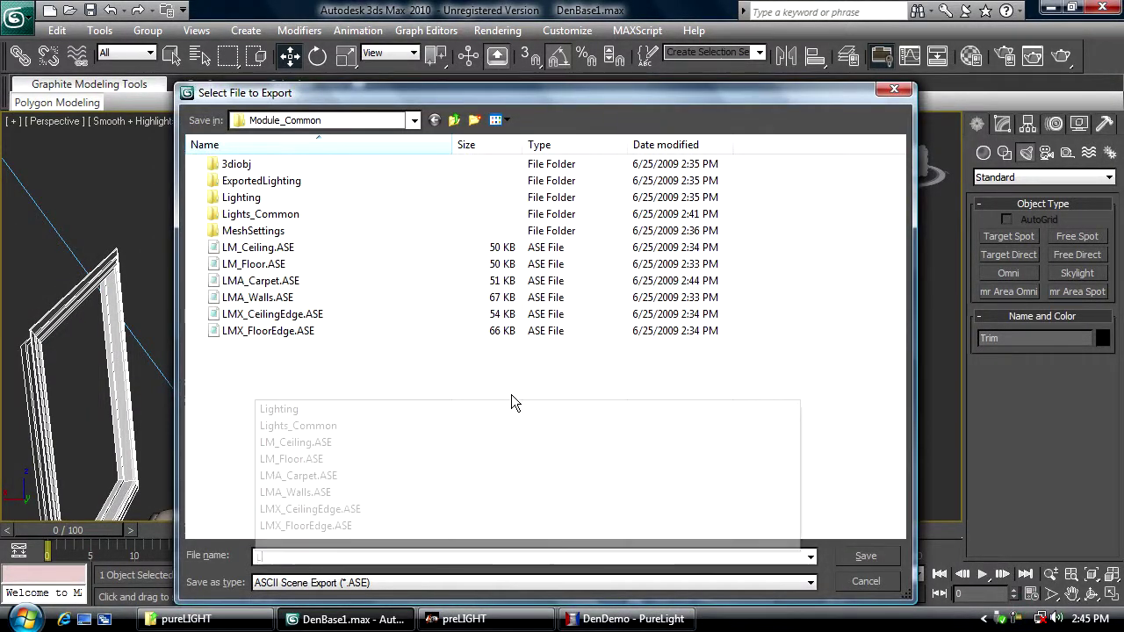
type("MA_Trim")
key("Return")
key("Return")
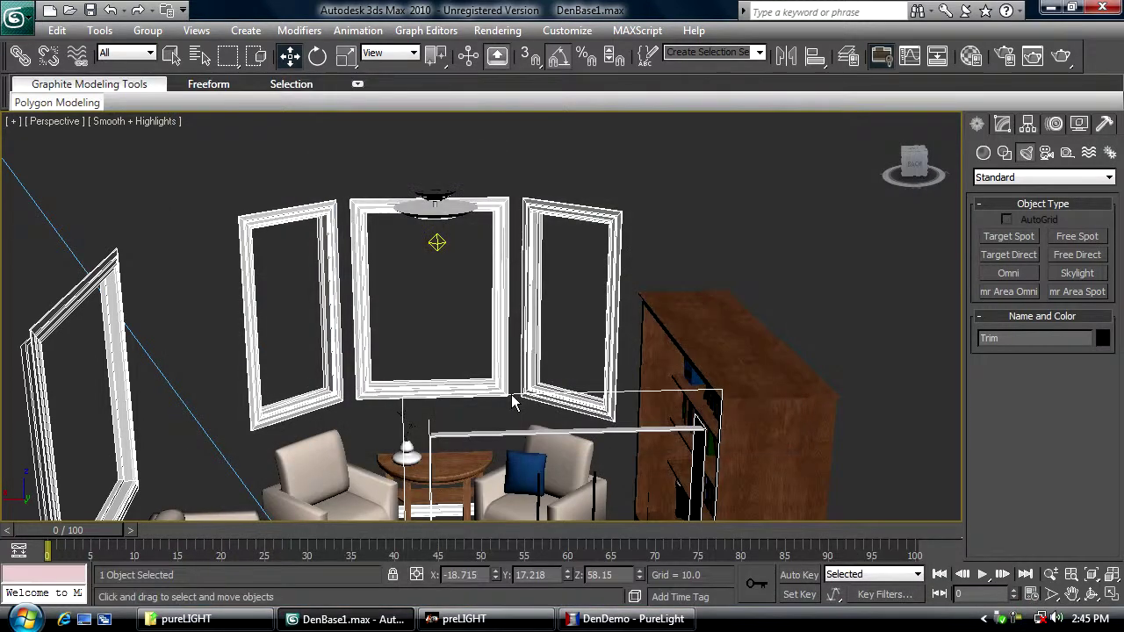
- Switch to preLIGHT, convert the scene's modified files at light map texel size 2, and check LMA_Carpet's lightmap layout
left_click(458, 619)
left_click(71, 70)
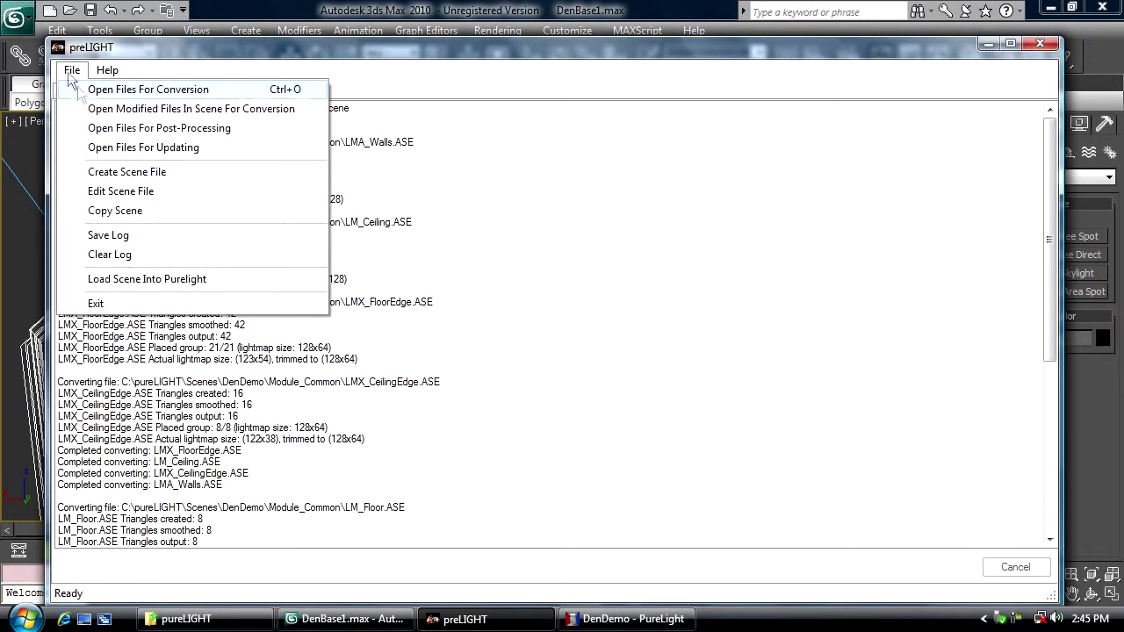
left_click(92, 109)
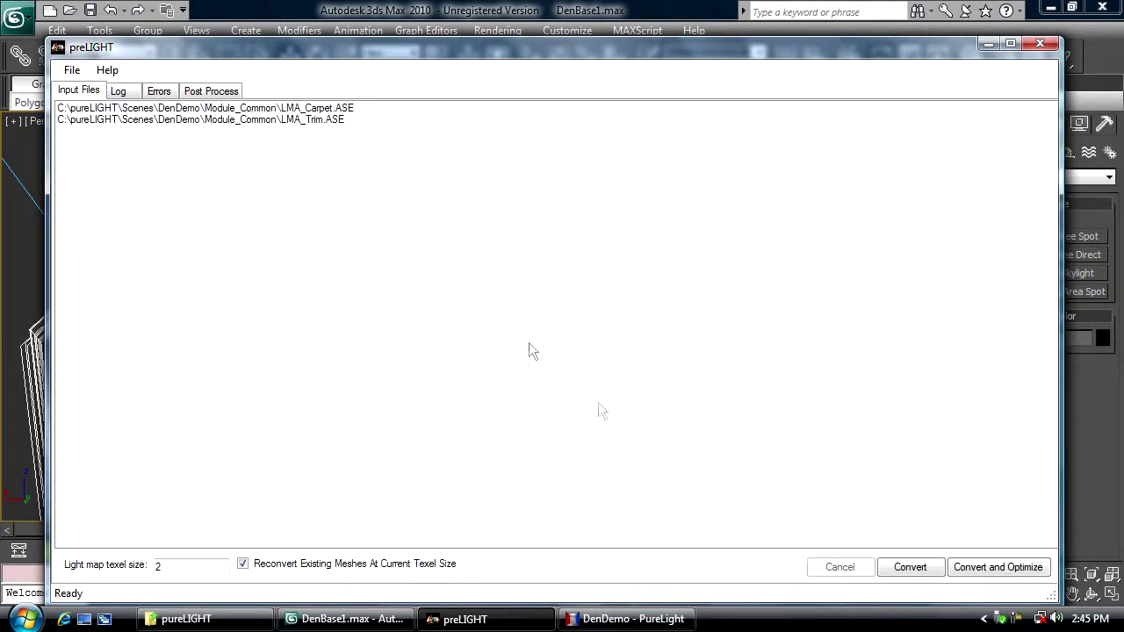
left_click(894, 567)
left_click(211, 91)
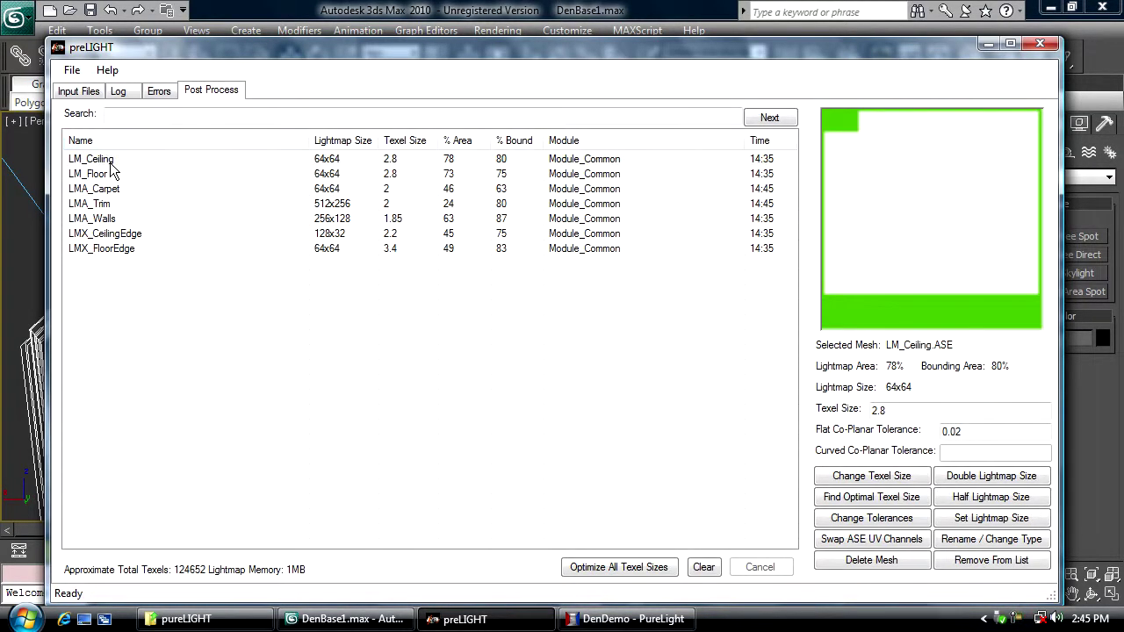
left_click(103, 188)
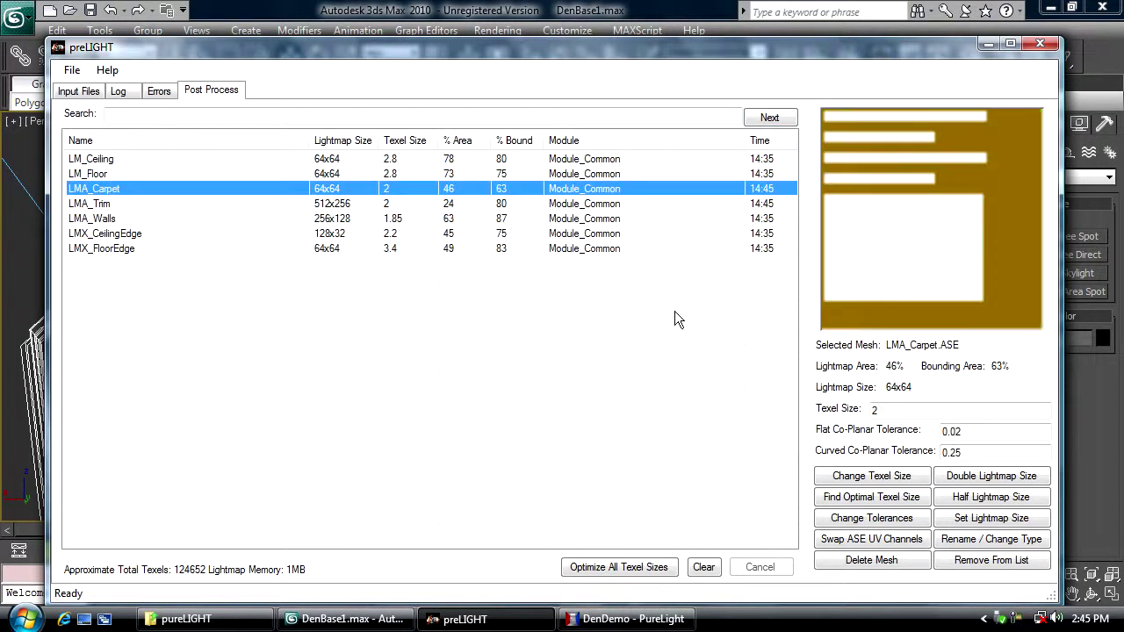
- Change the LMA_Trim mesh's type to LMX and find its optimal texel size
left_click(124, 203)
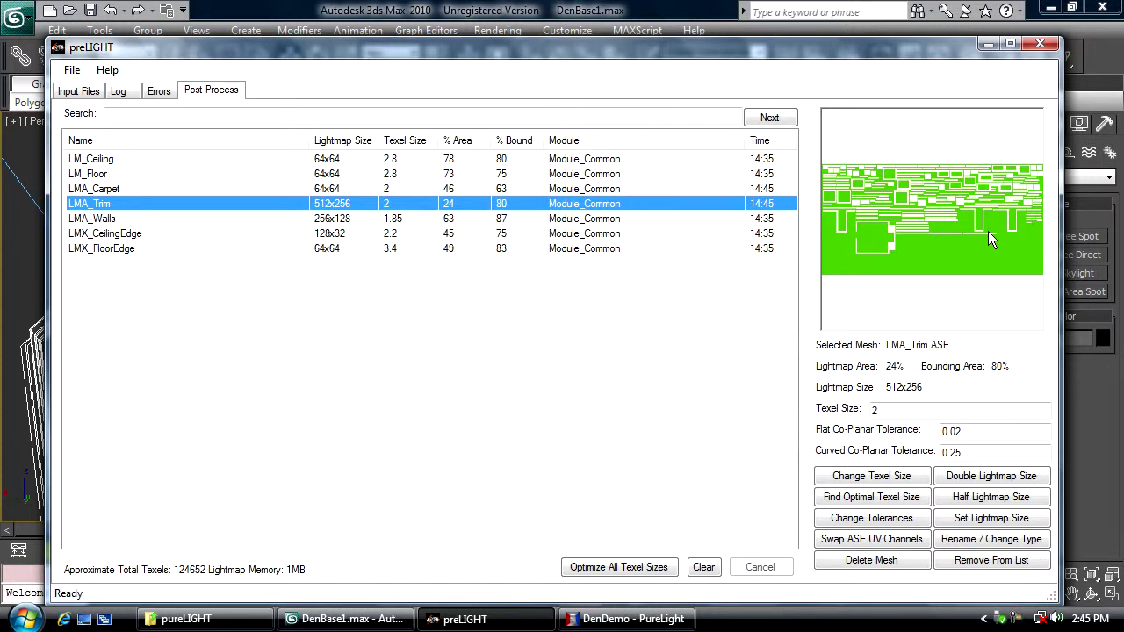
left_click(990, 540)
left_click(138, 208)
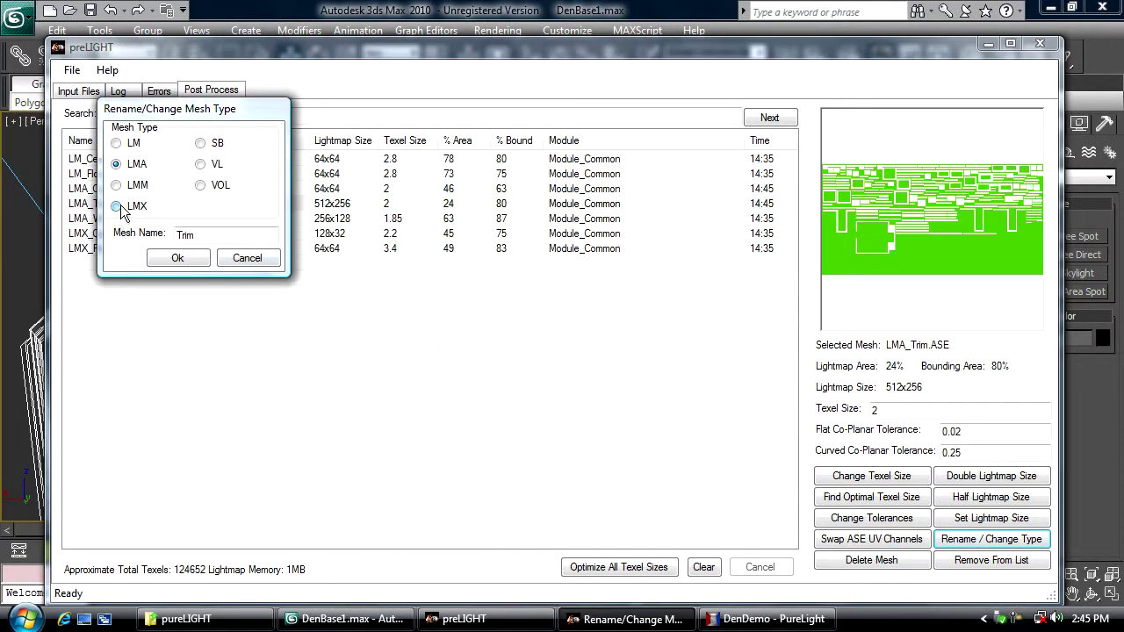
left_click(170, 258)
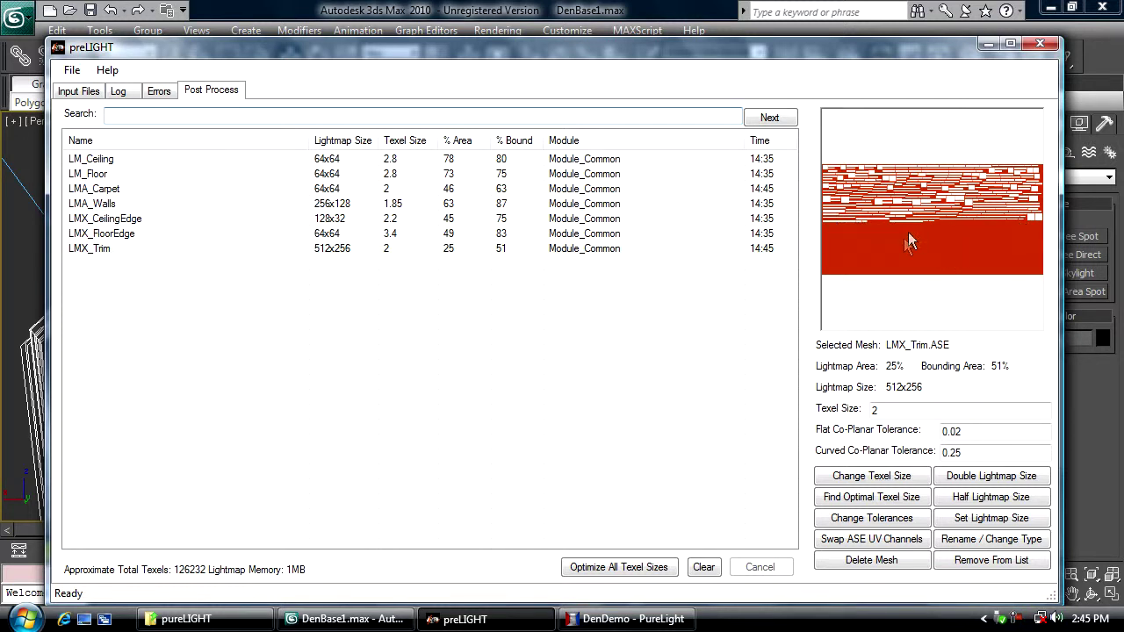
left_click(862, 497)
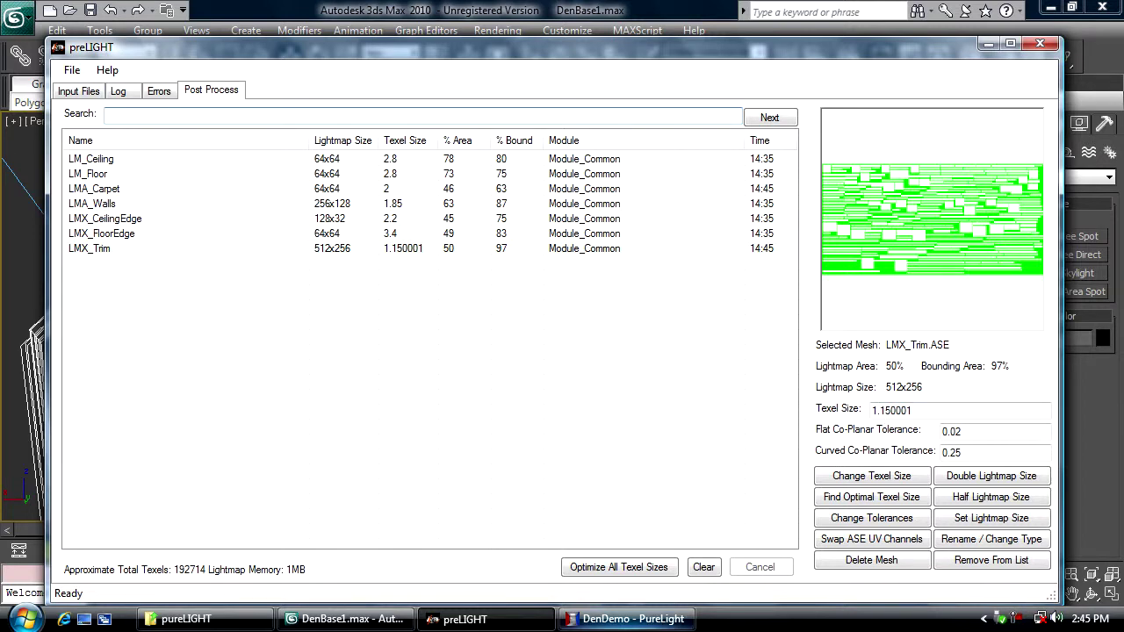
- Switch to PureLight and reload the DenDemo scene's geometry
left_click(632, 618)
left_click(21, 28)
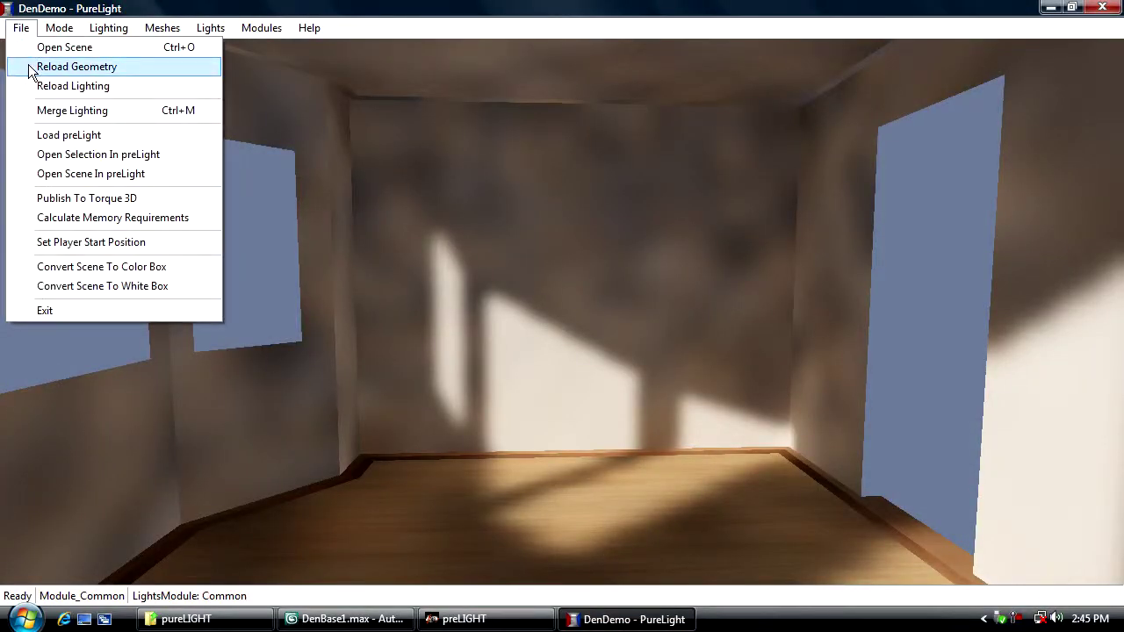
left_click(31, 69)
- Start a bake of the room with the new rug and trim at 1 sample
right_click_drag(380, 254, 325, 299)
left_click_drag(439, 316, 381, 266)
left_click(109, 28)
mouse_move(120, 55)
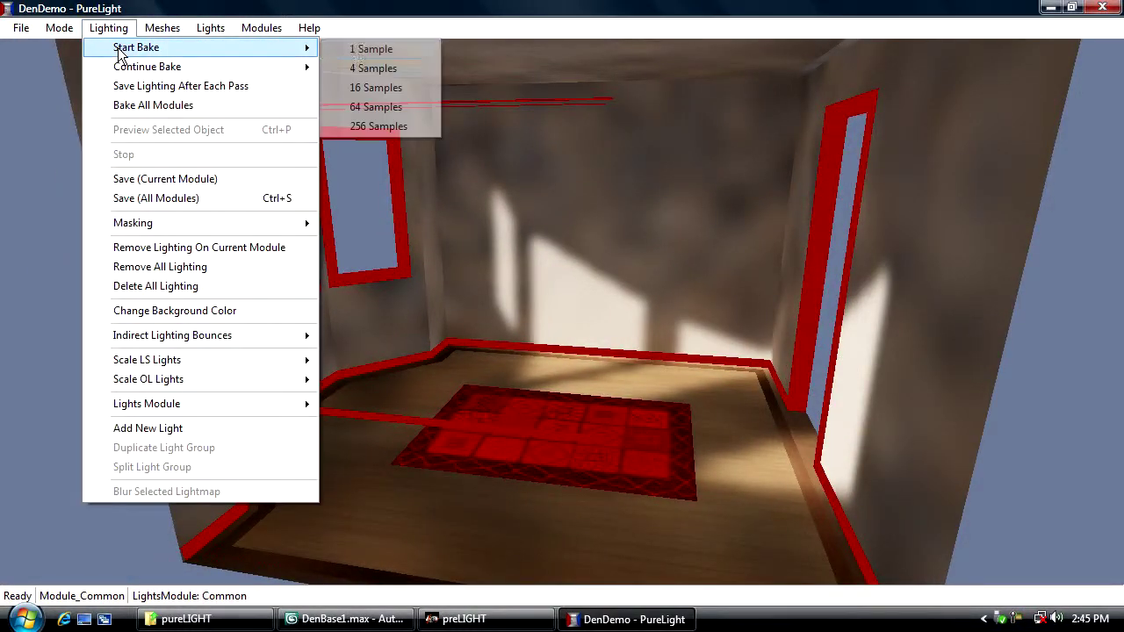
left_click(358, 50)
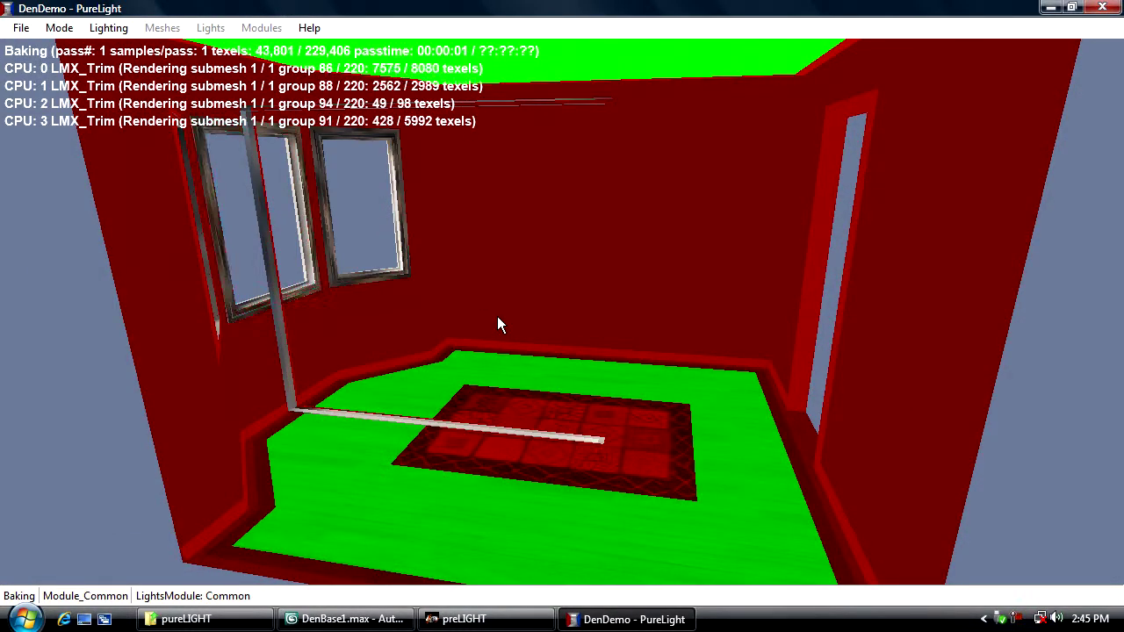